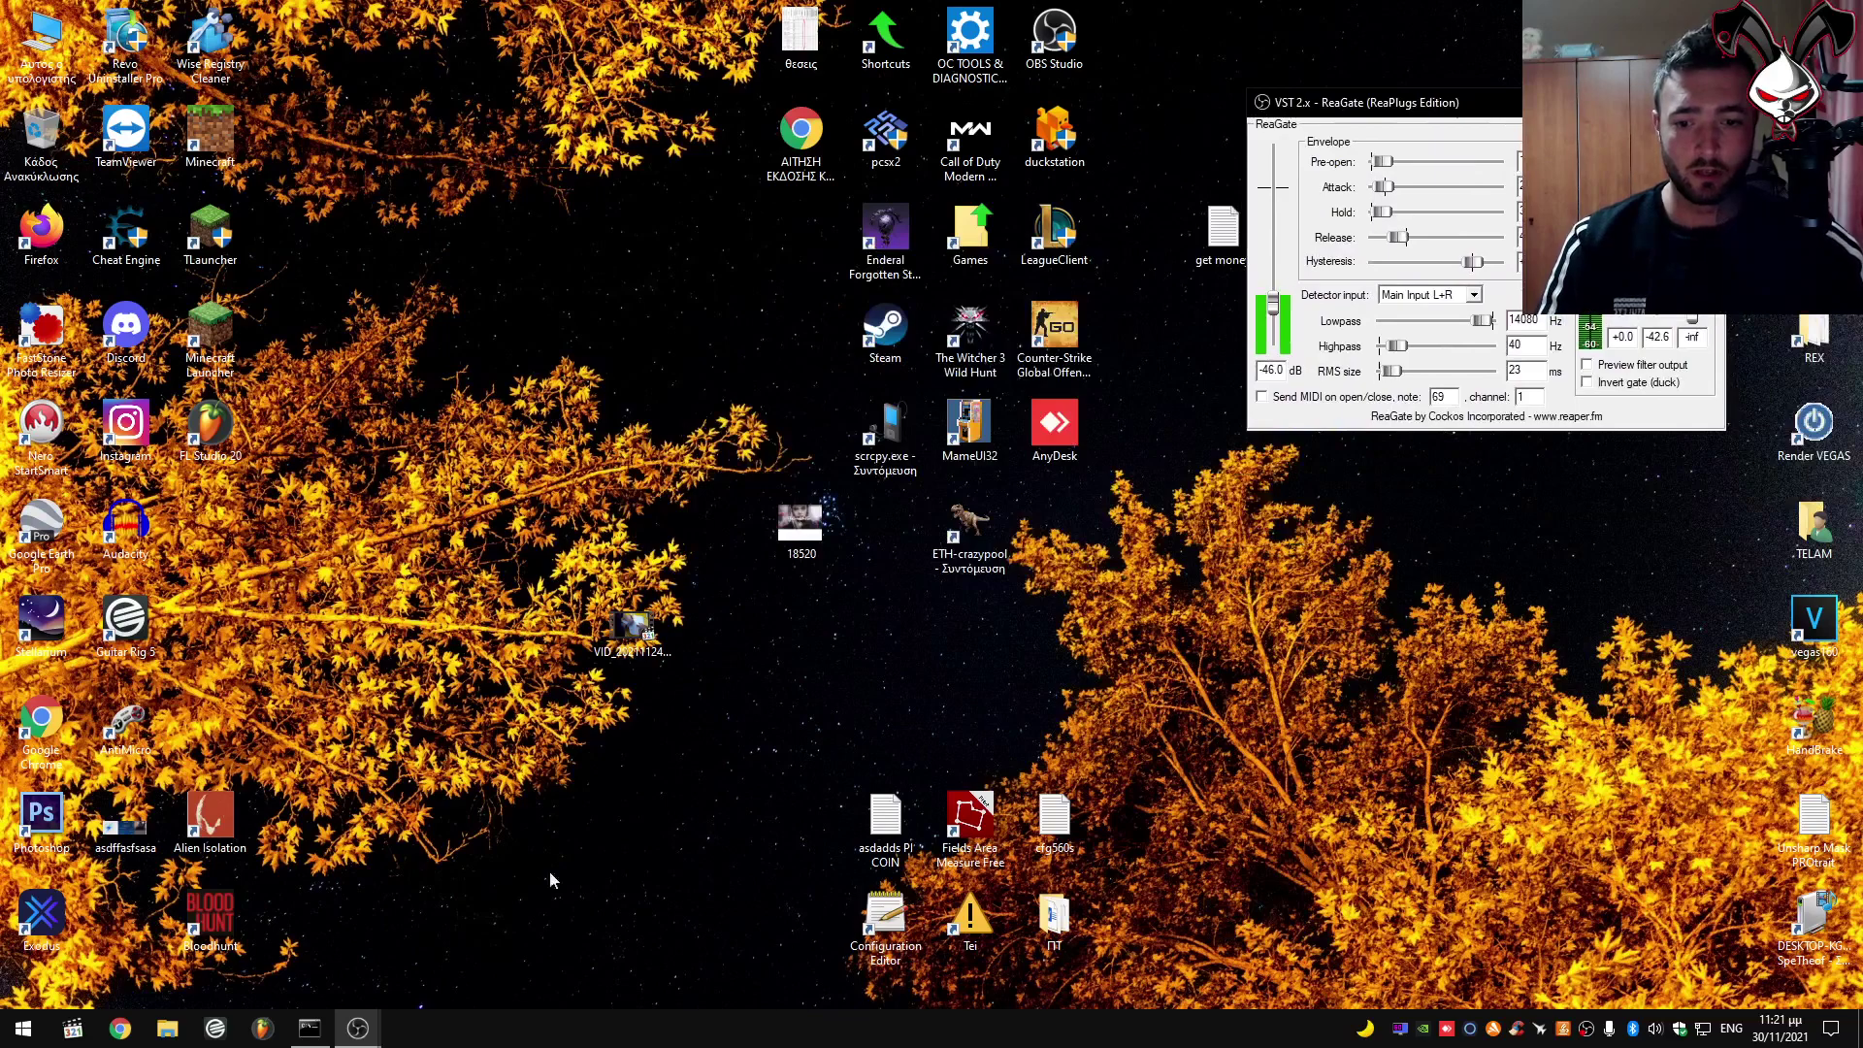
Search Windows for "con" and open the Control Panel (Πίνακας Ελέγχου).
left_click(23, 1028)
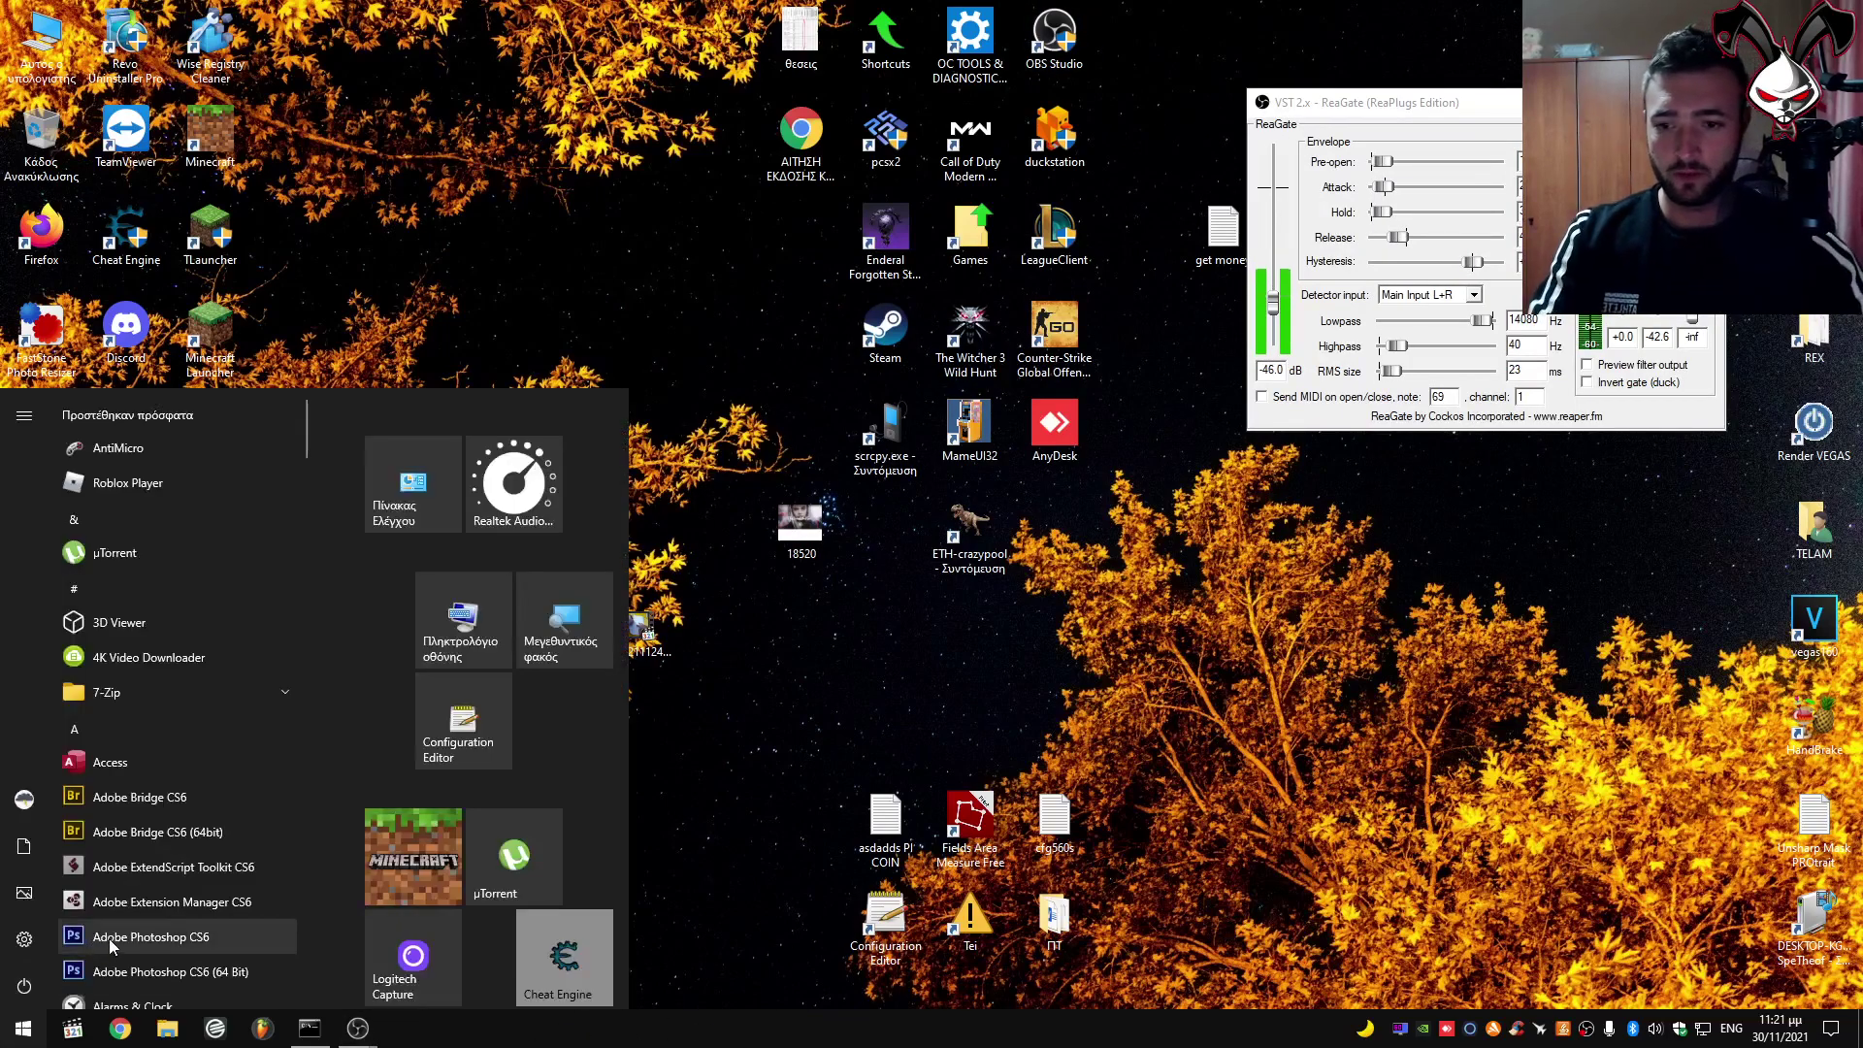
type("con")
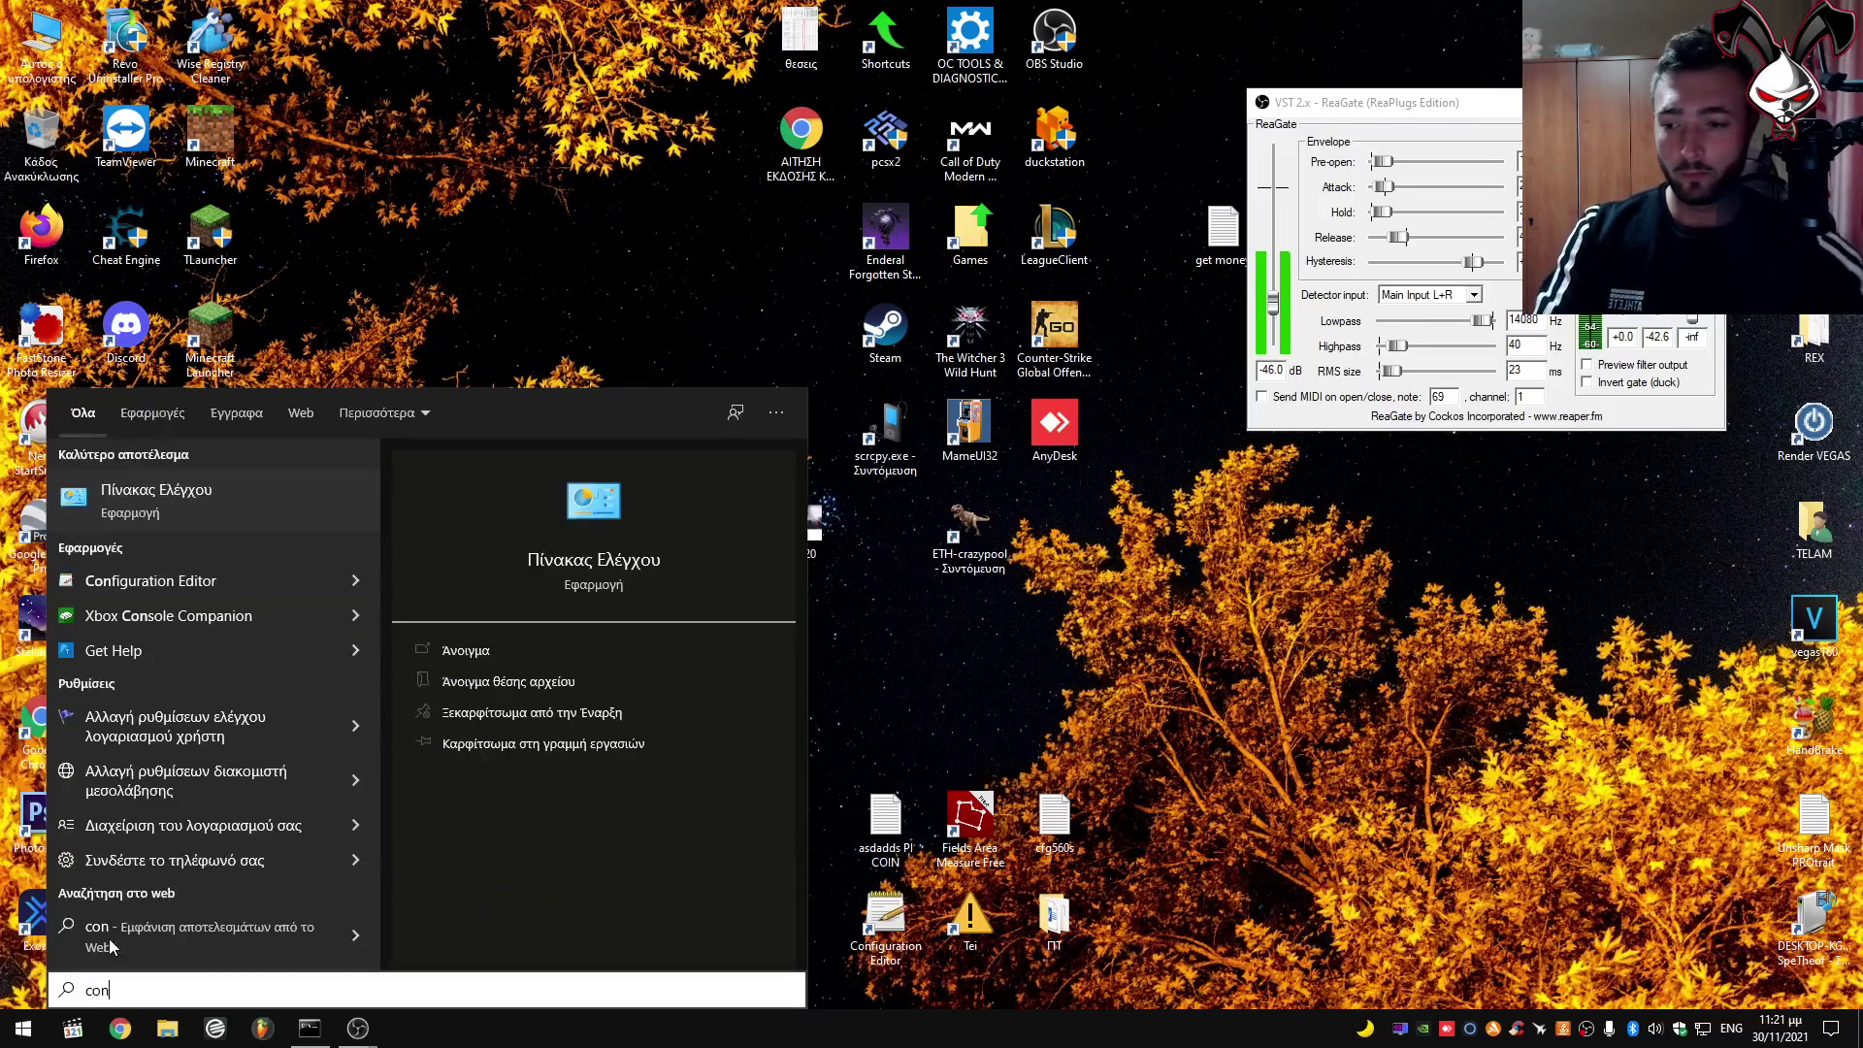
left_click(221, 500)
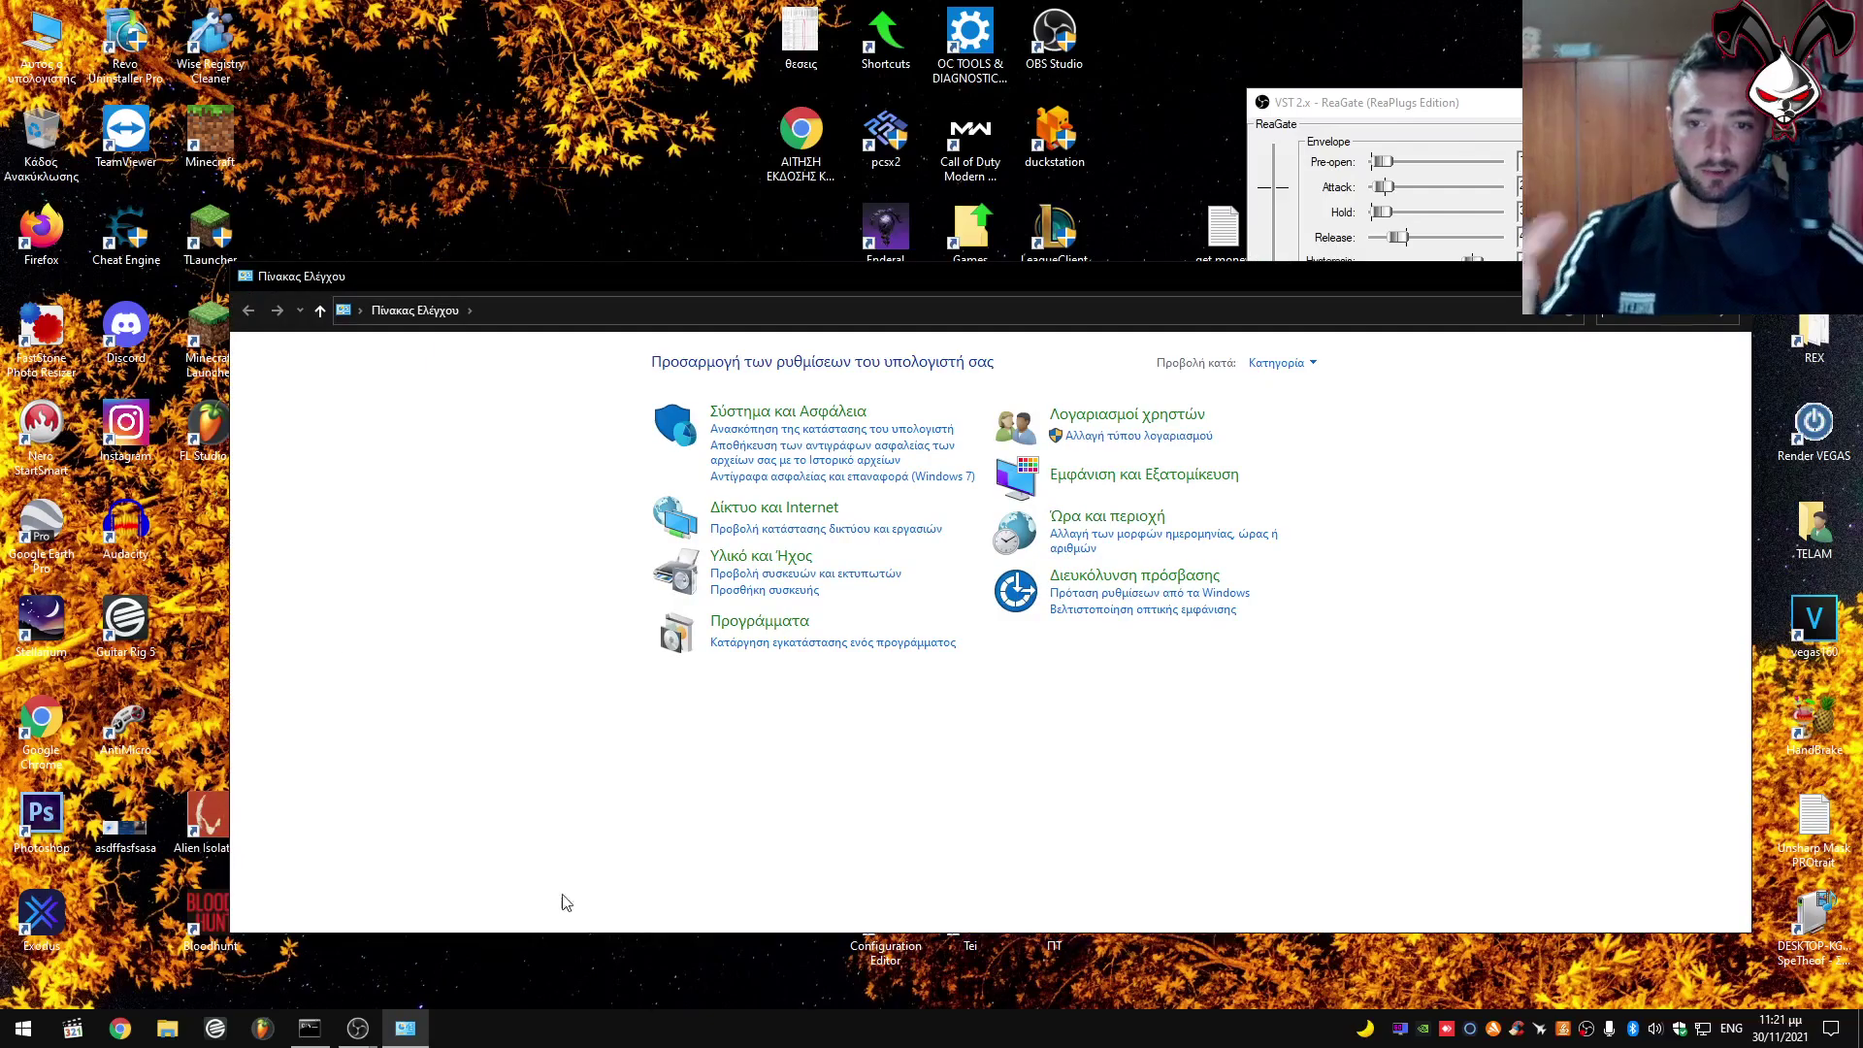
Switch the Control Panel view to large icons (Μεγάλα εικονίδια) and return it to the category view (Κατηγορία).
left_click(1290, 363)
left_click(1140, 804)
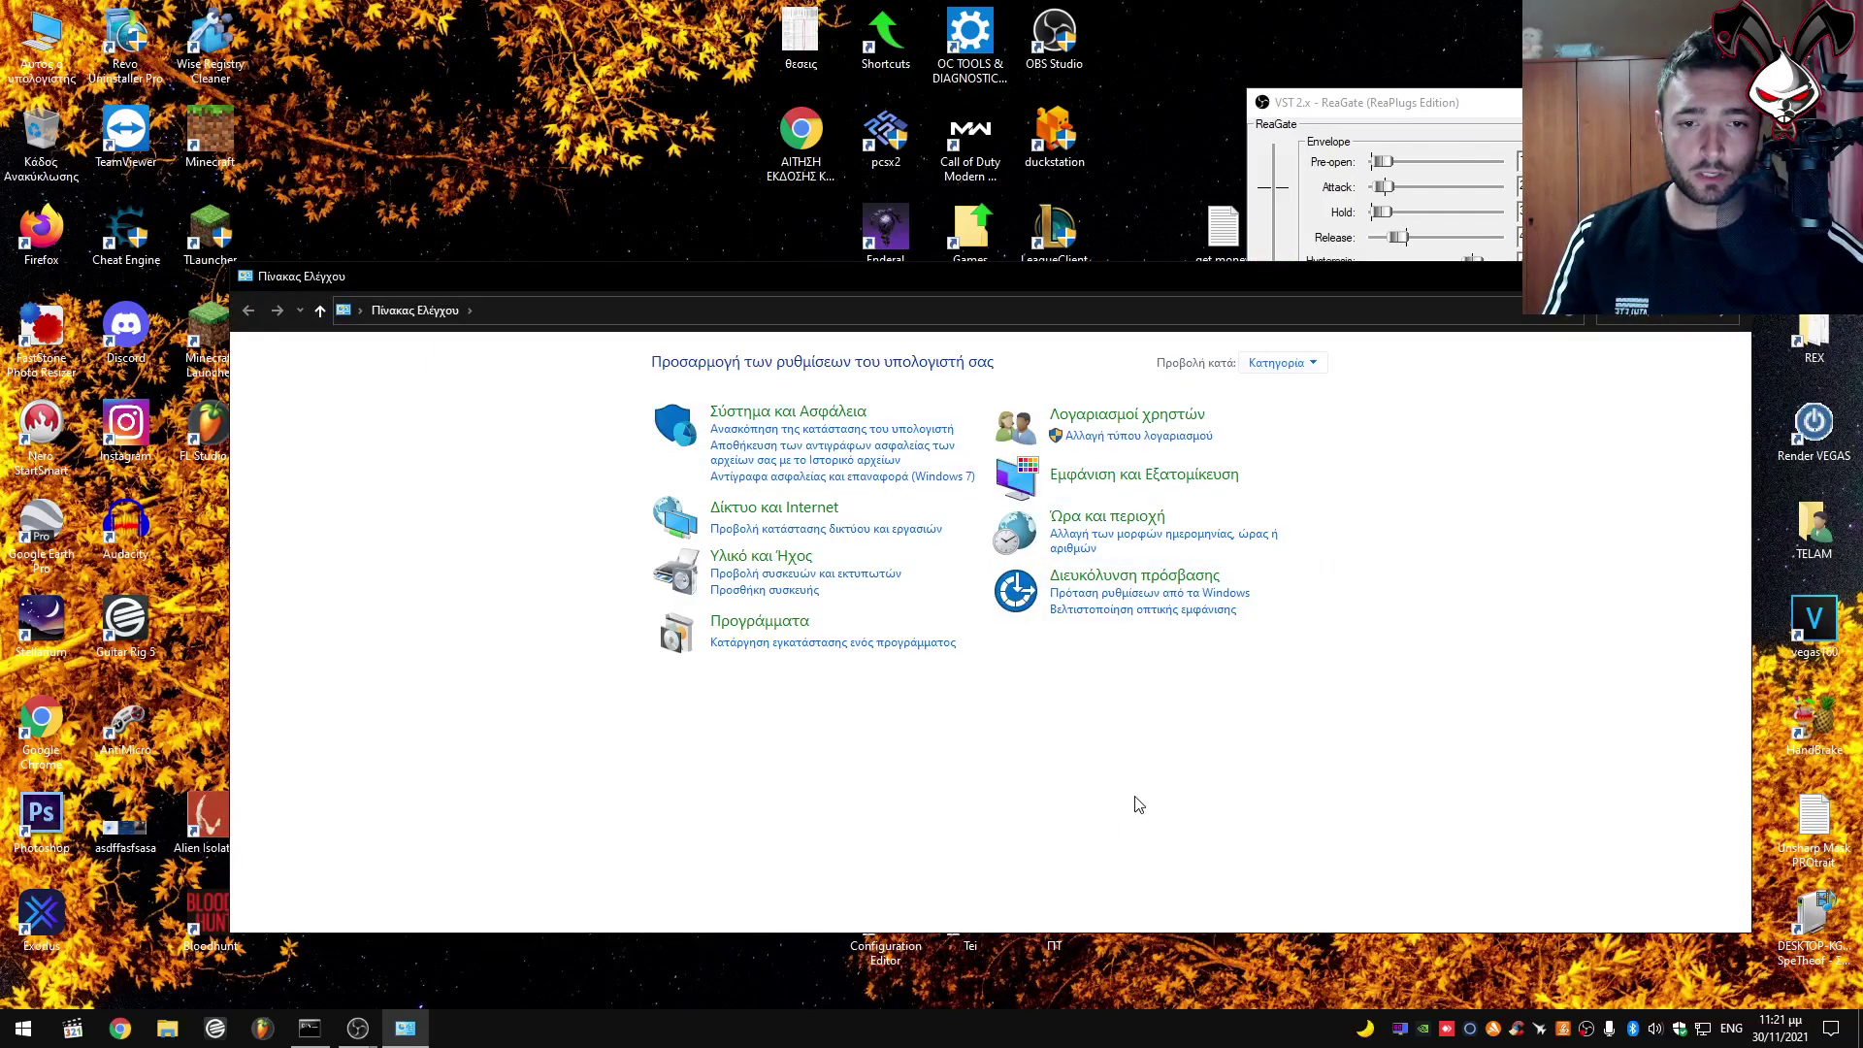
left_click(1290, 362)
left_click(1318, 417)
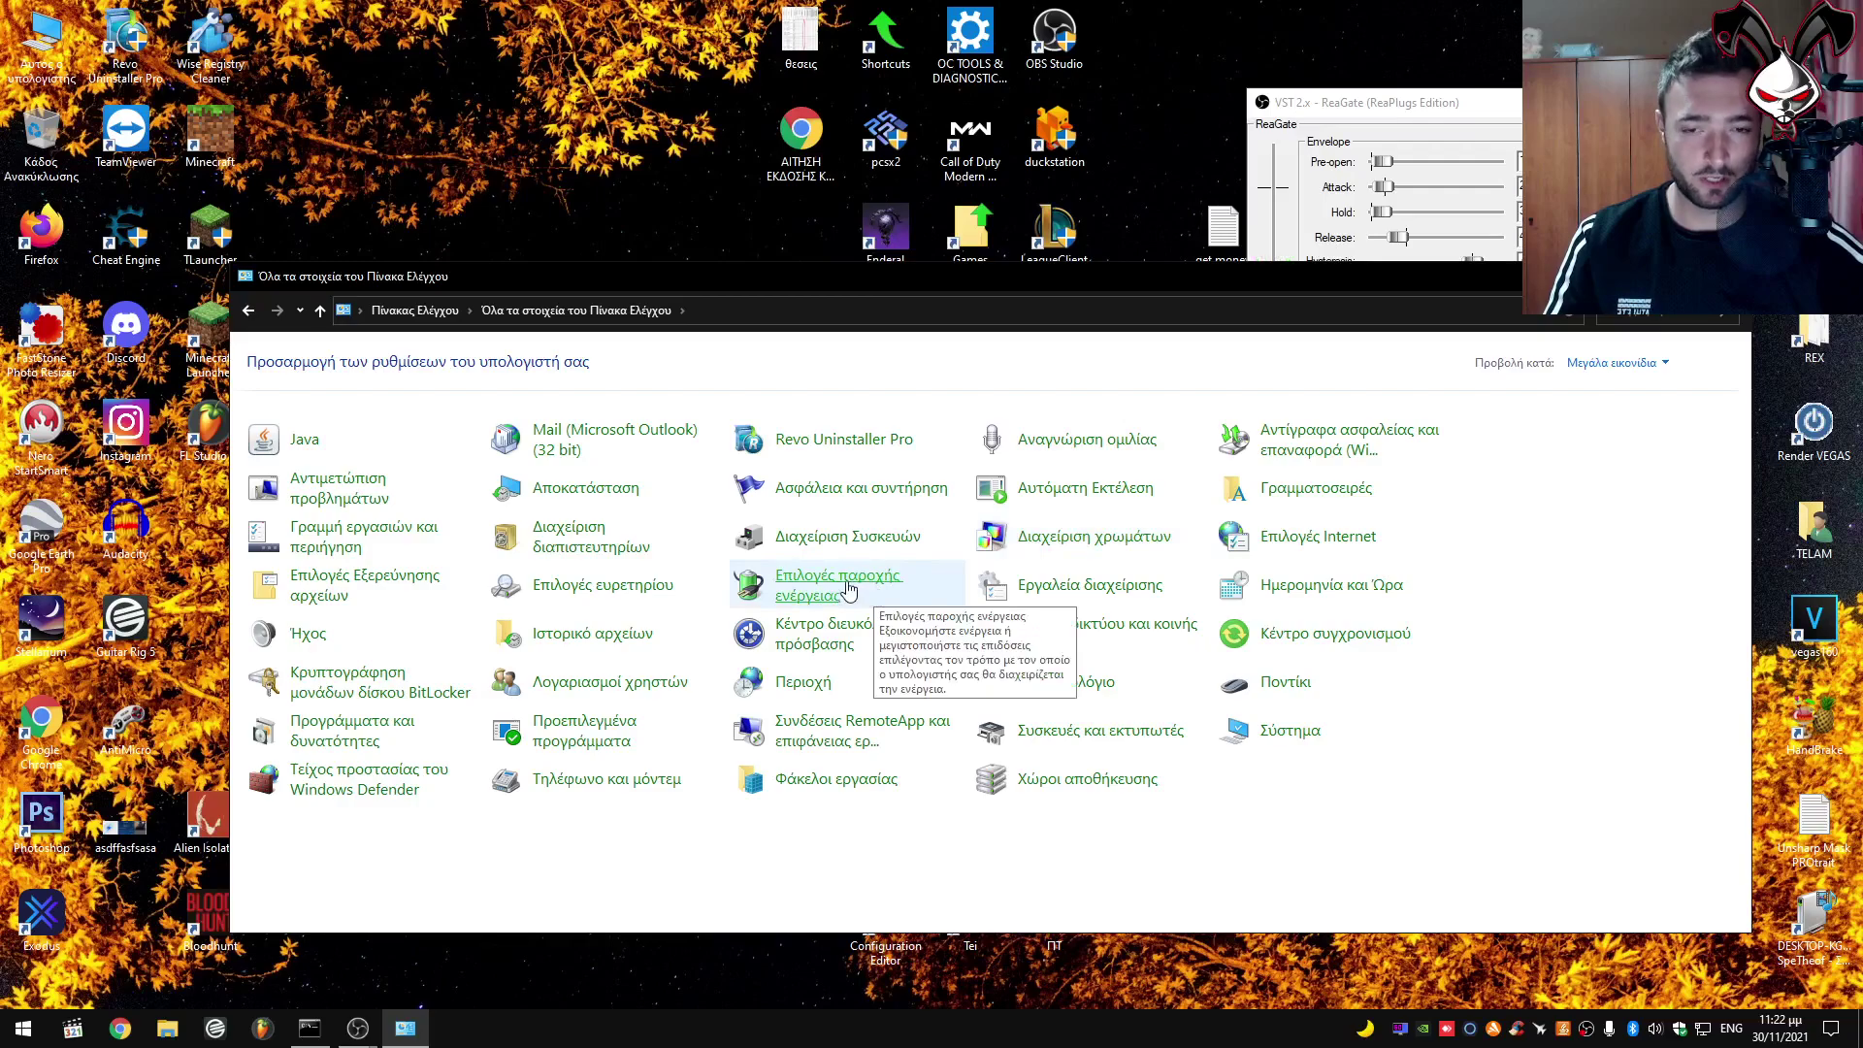
left_click(1645, 364)
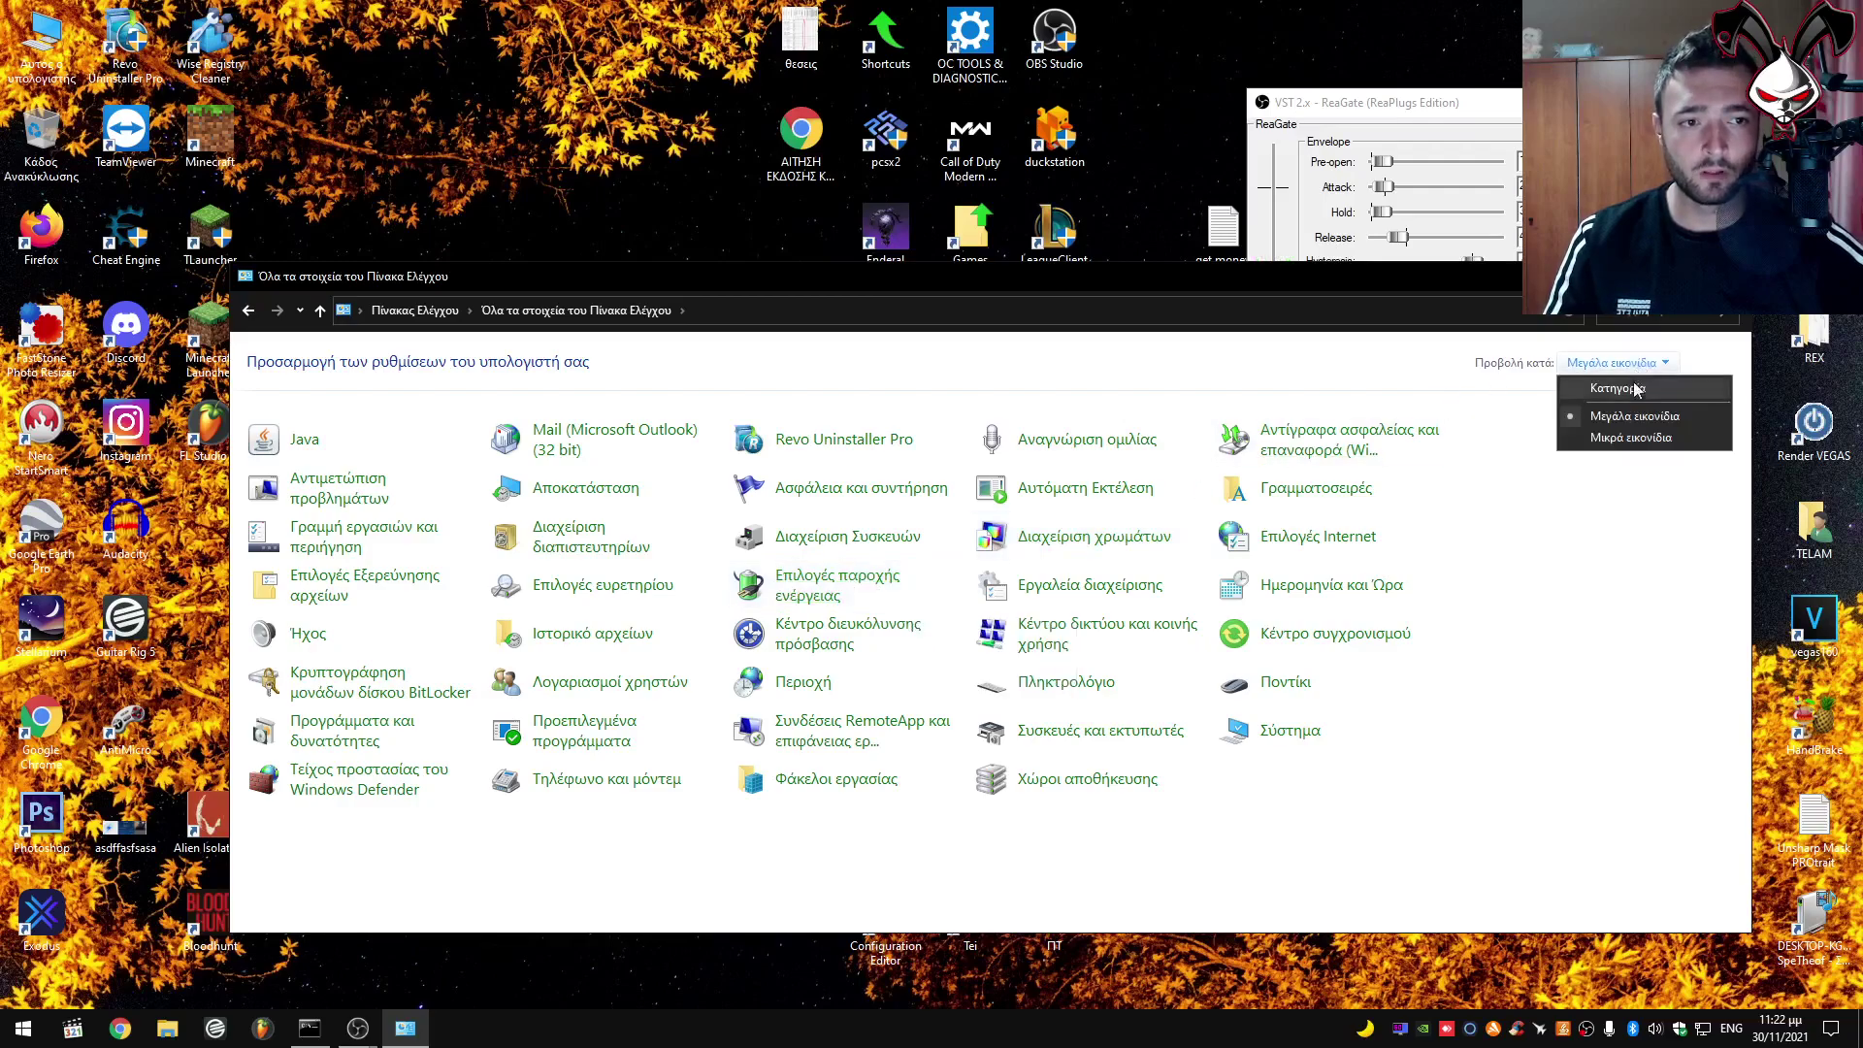
left_click(1636, 390)
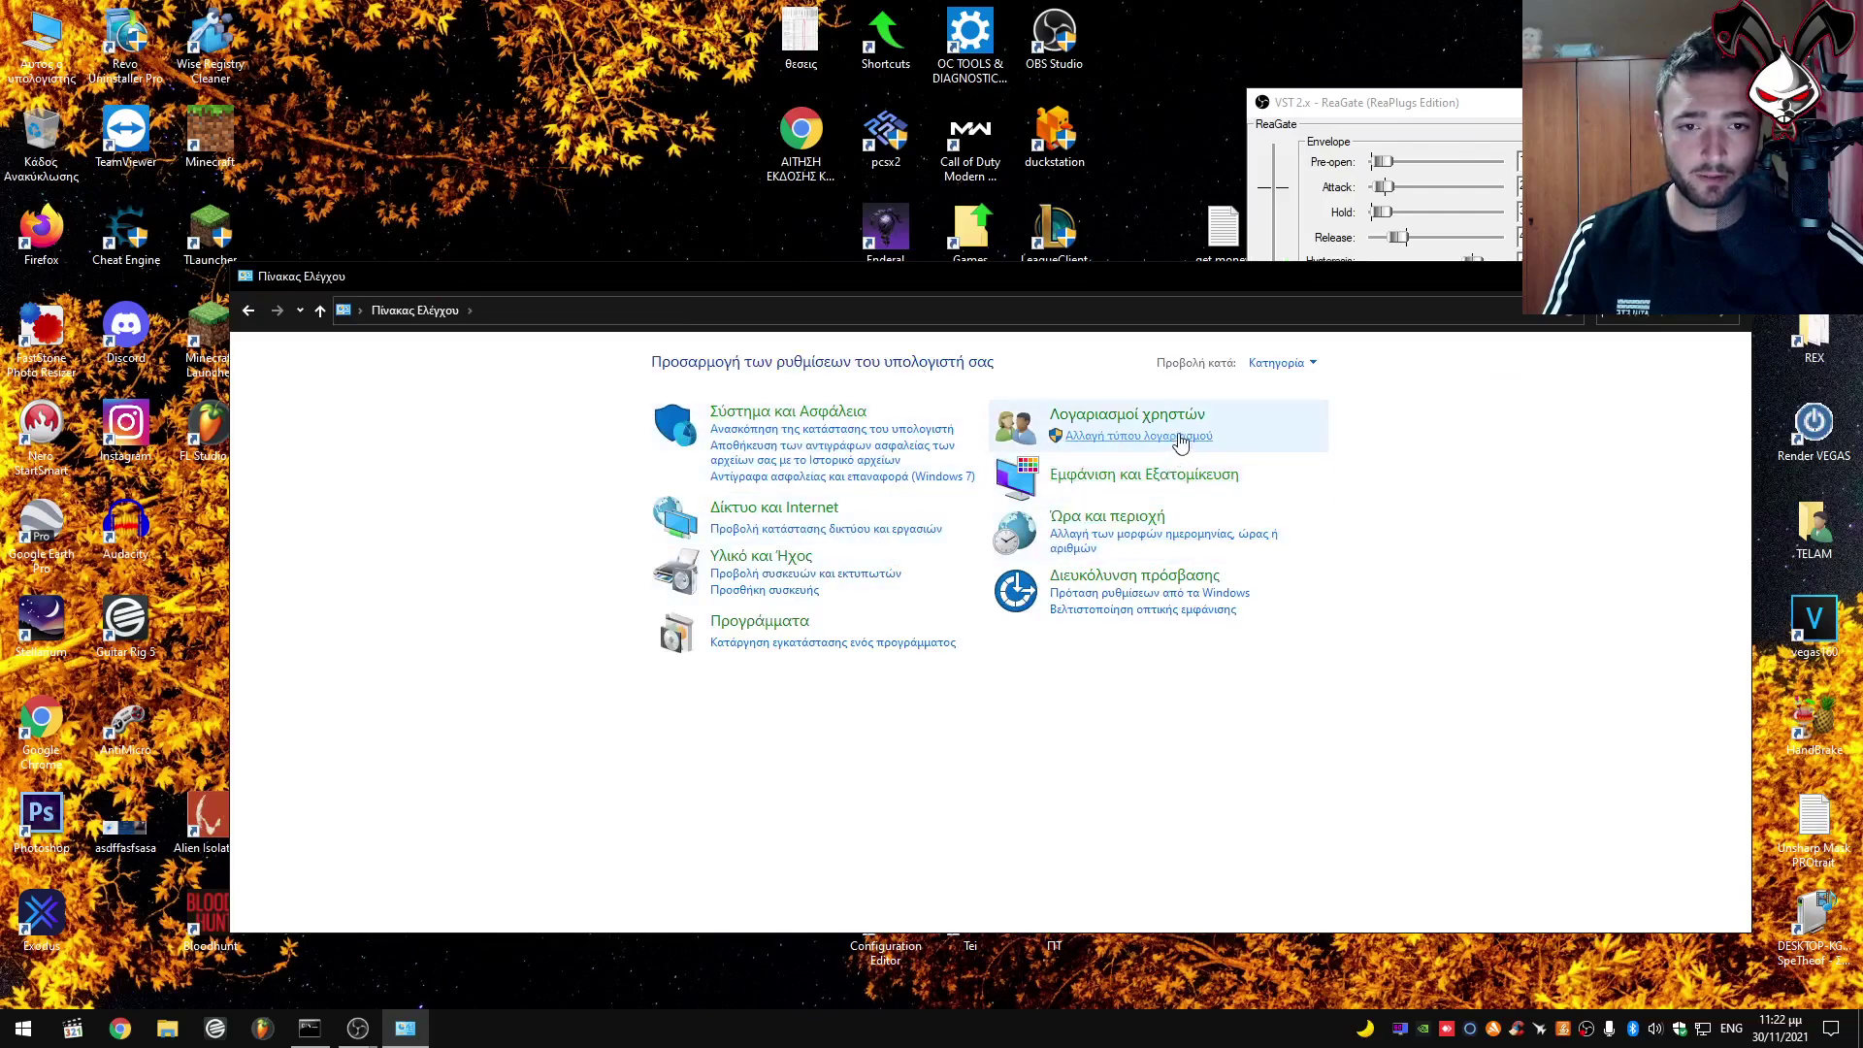
Find the power options by searching for "powe", and open the Υψηλές επιδόσεις plan's settings to view its display turn-off times.
type("powe")
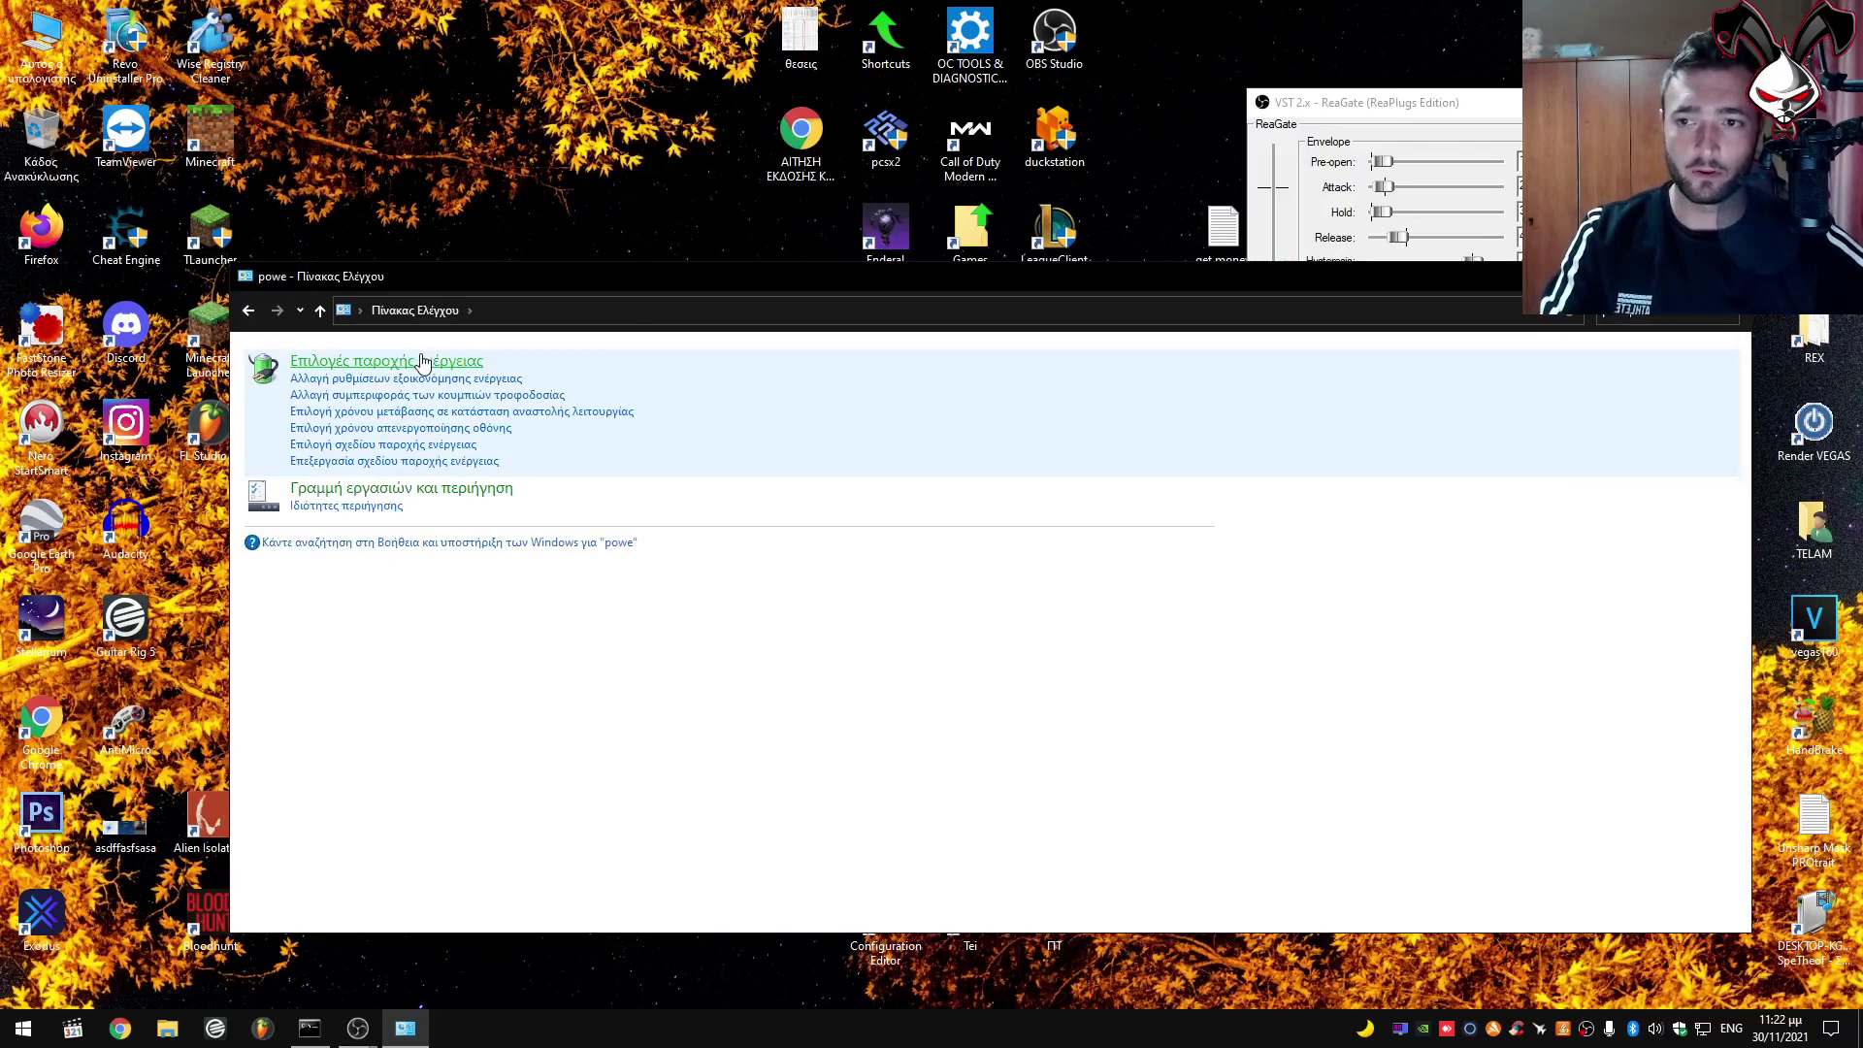
left_click(426, 363)
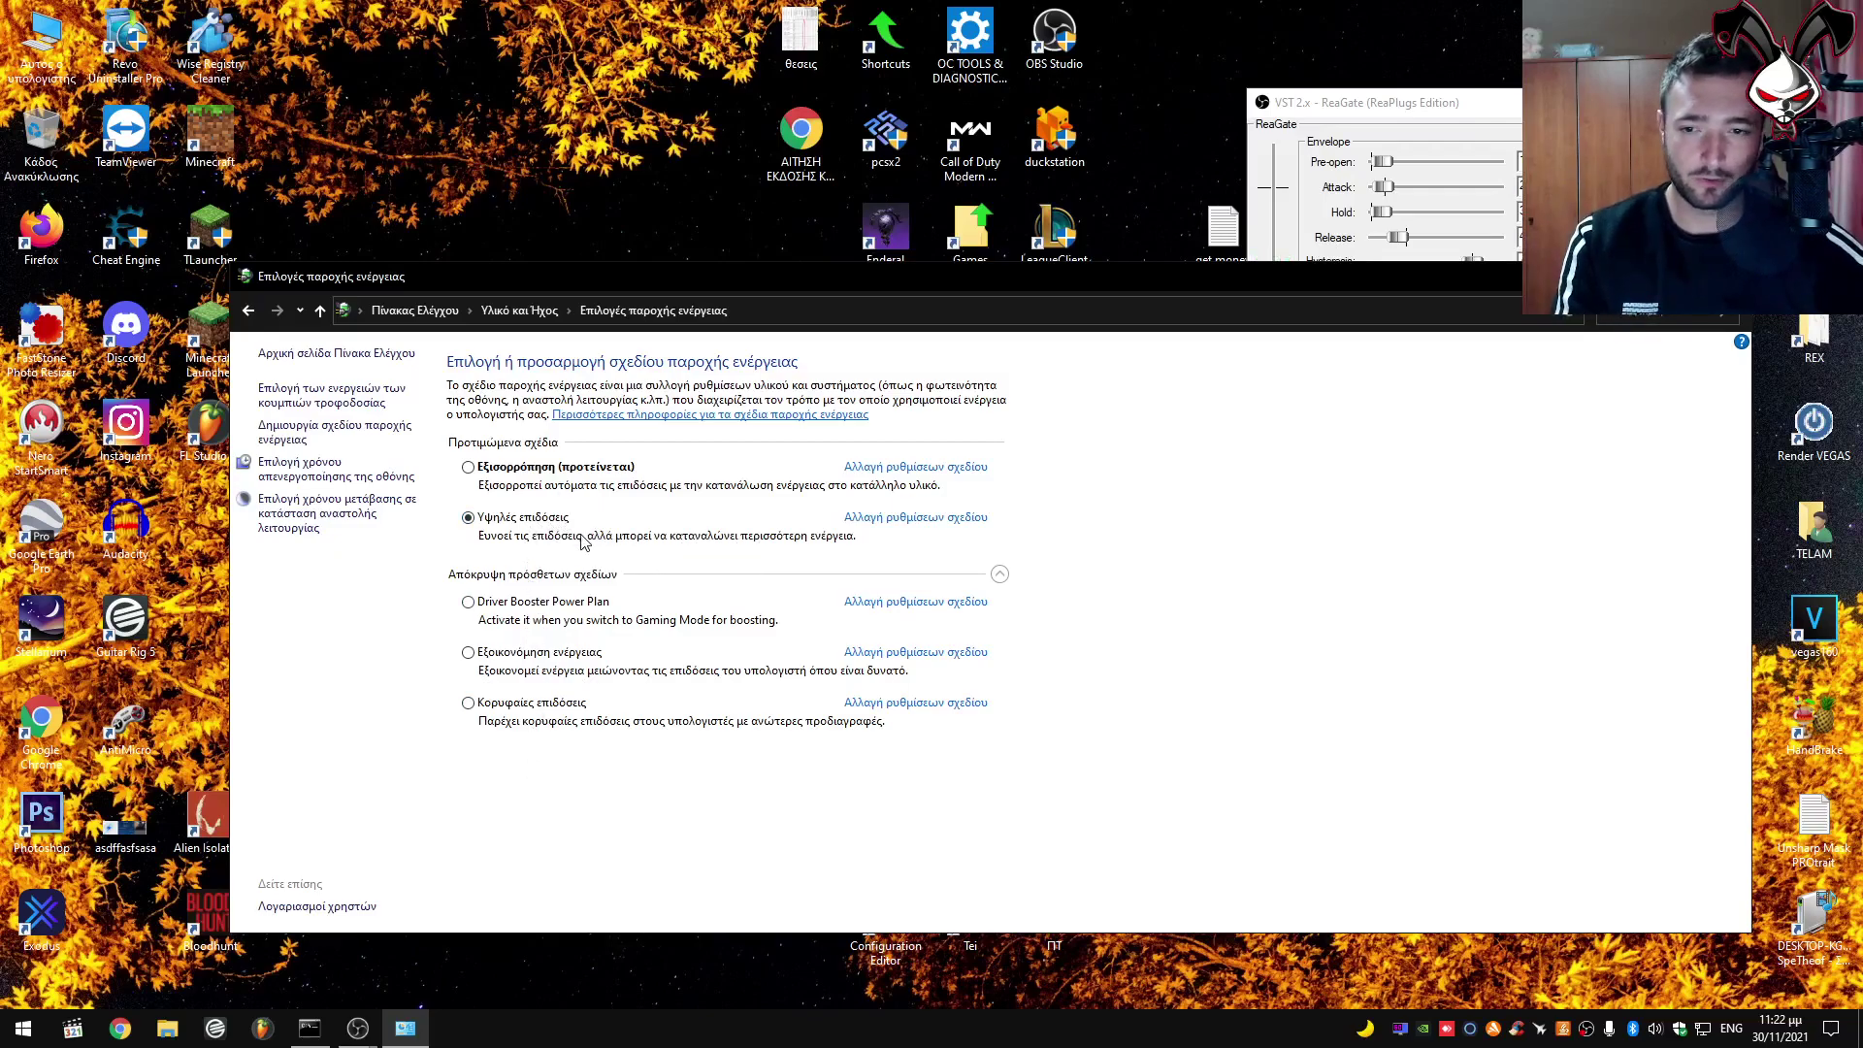
left_click(882, 524)
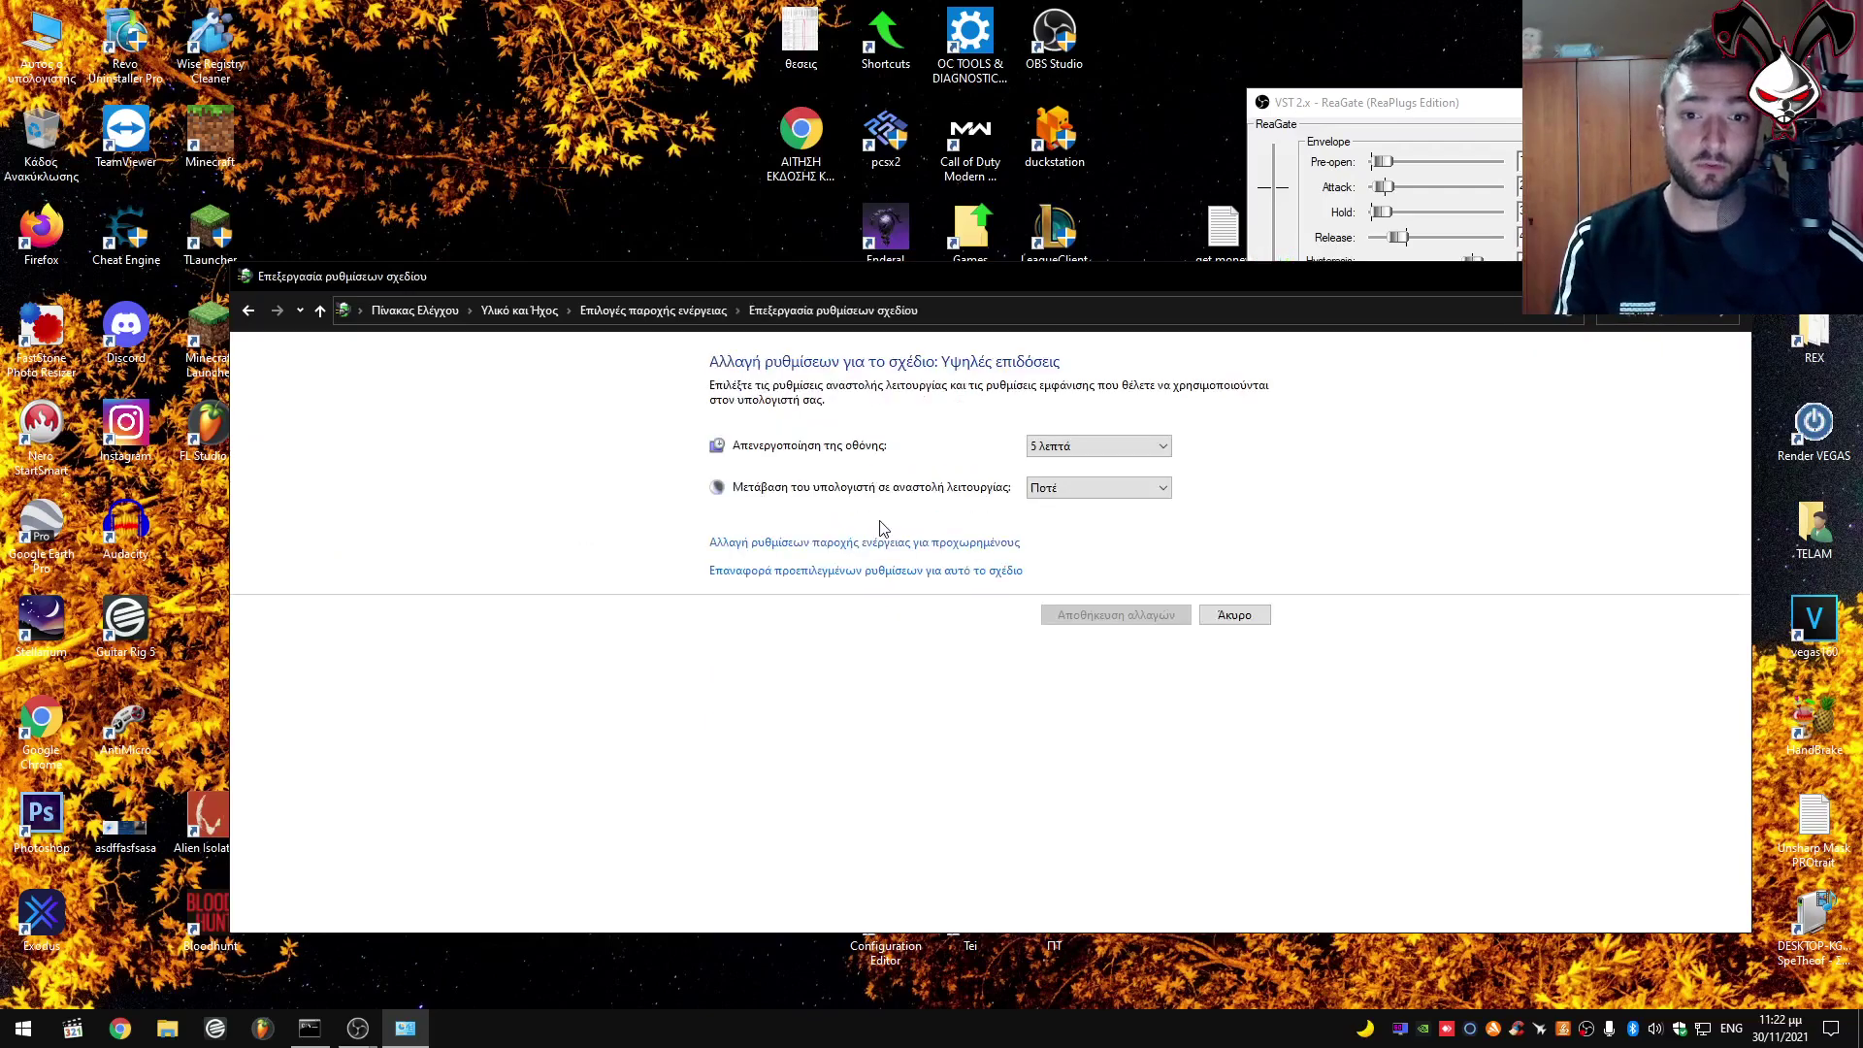
left_click(1102, 445)
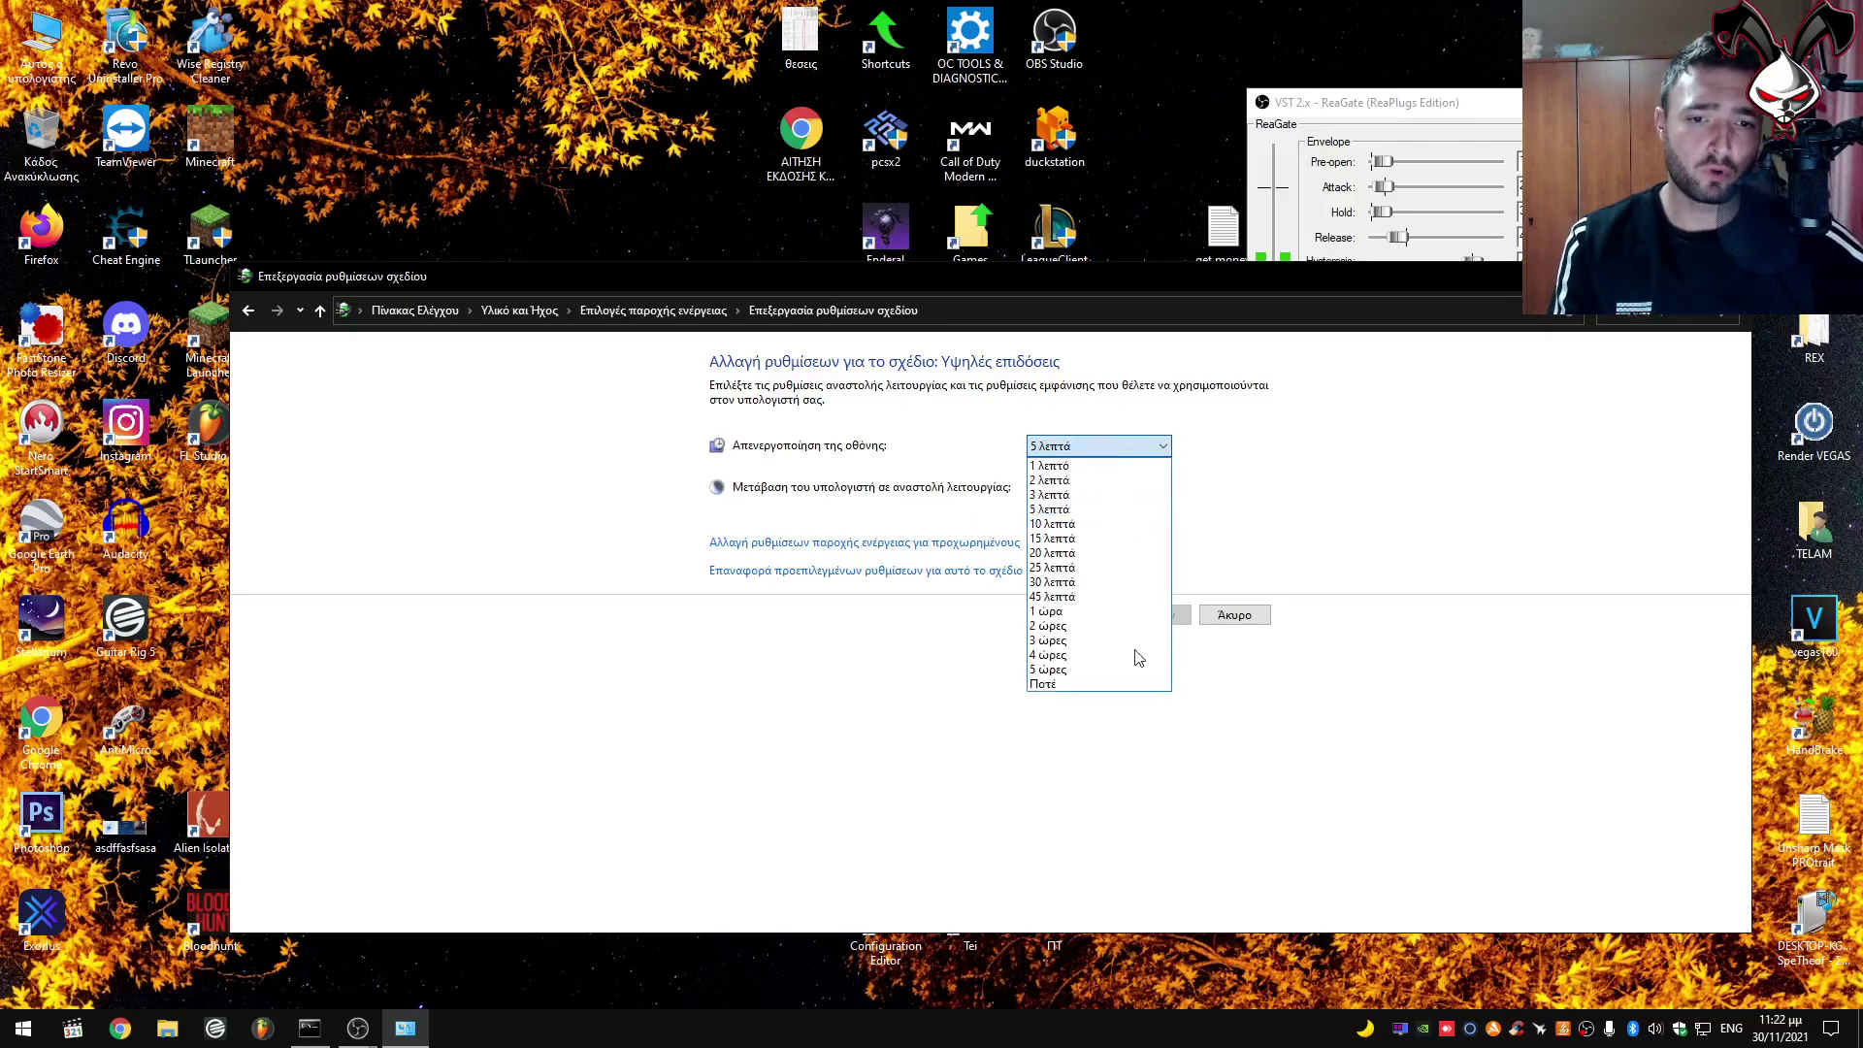
left_click(1534, 508)
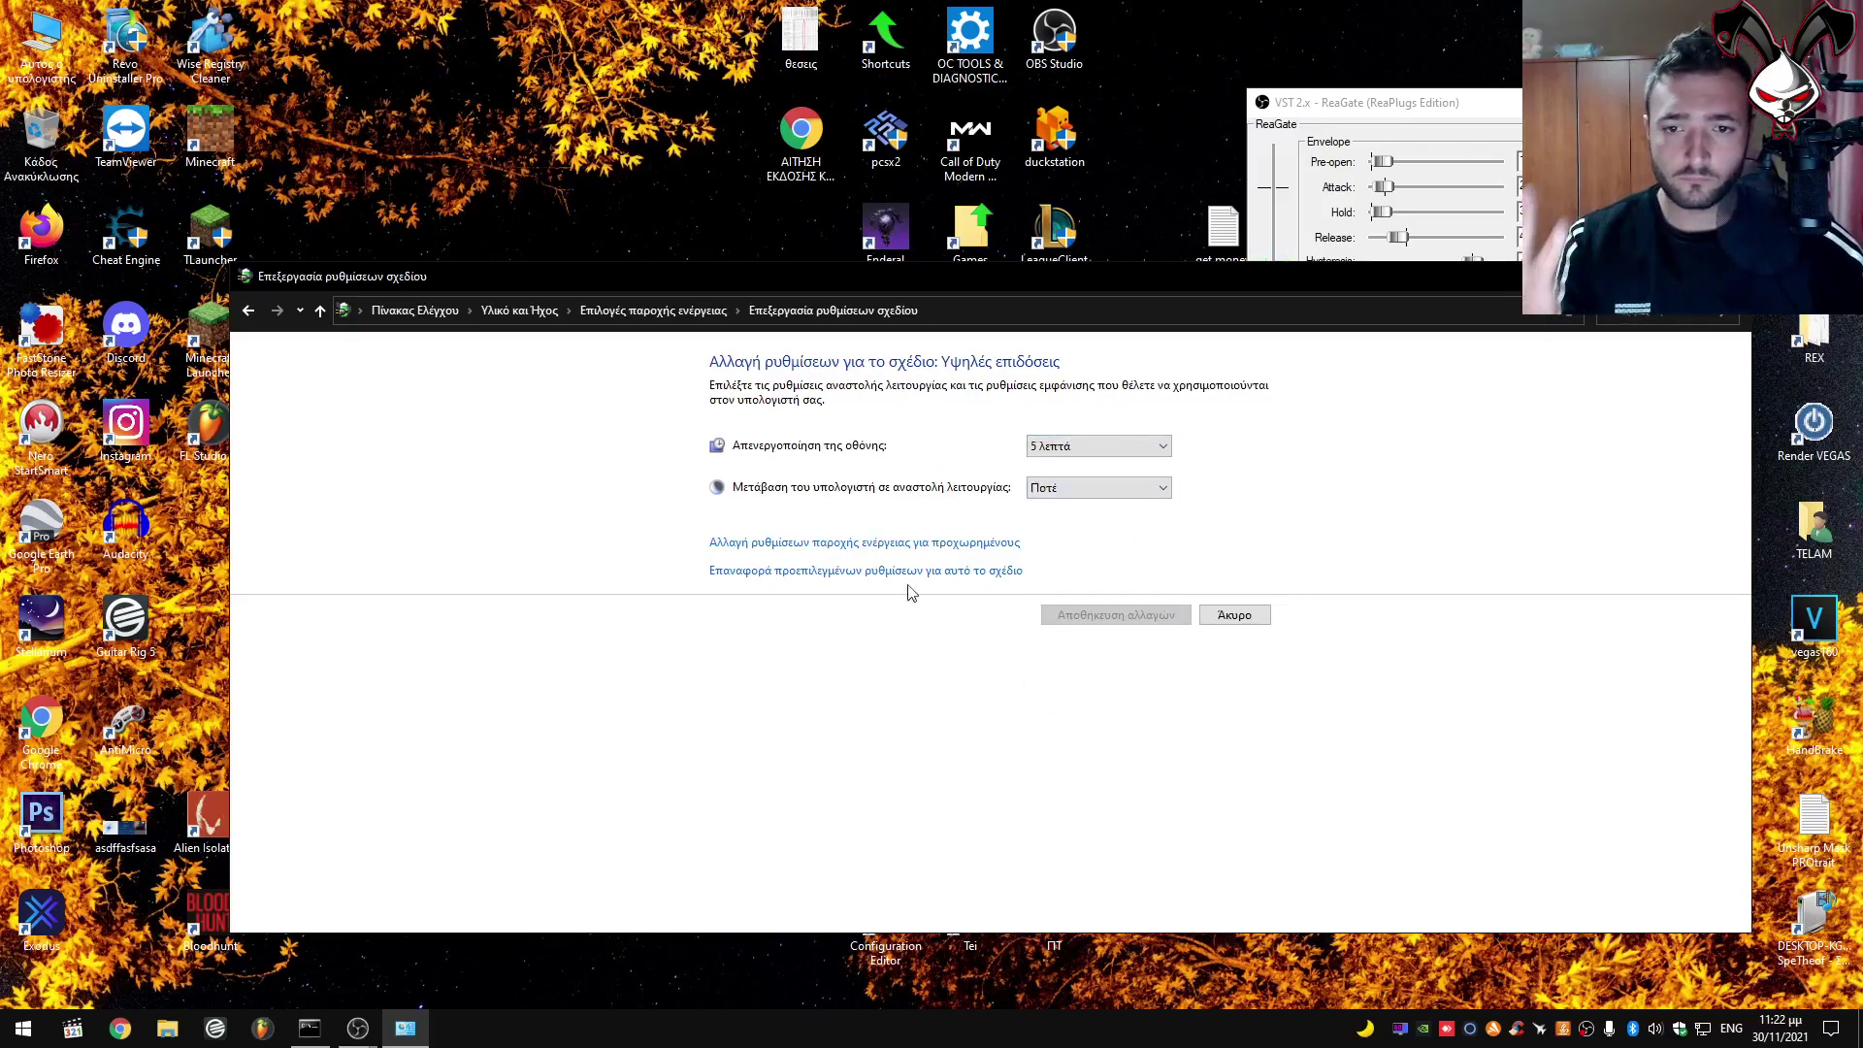
Open the plan's advanced power settings and examine the sleep, Internet Explorer and desktop background entries.
left_click(863, 553)
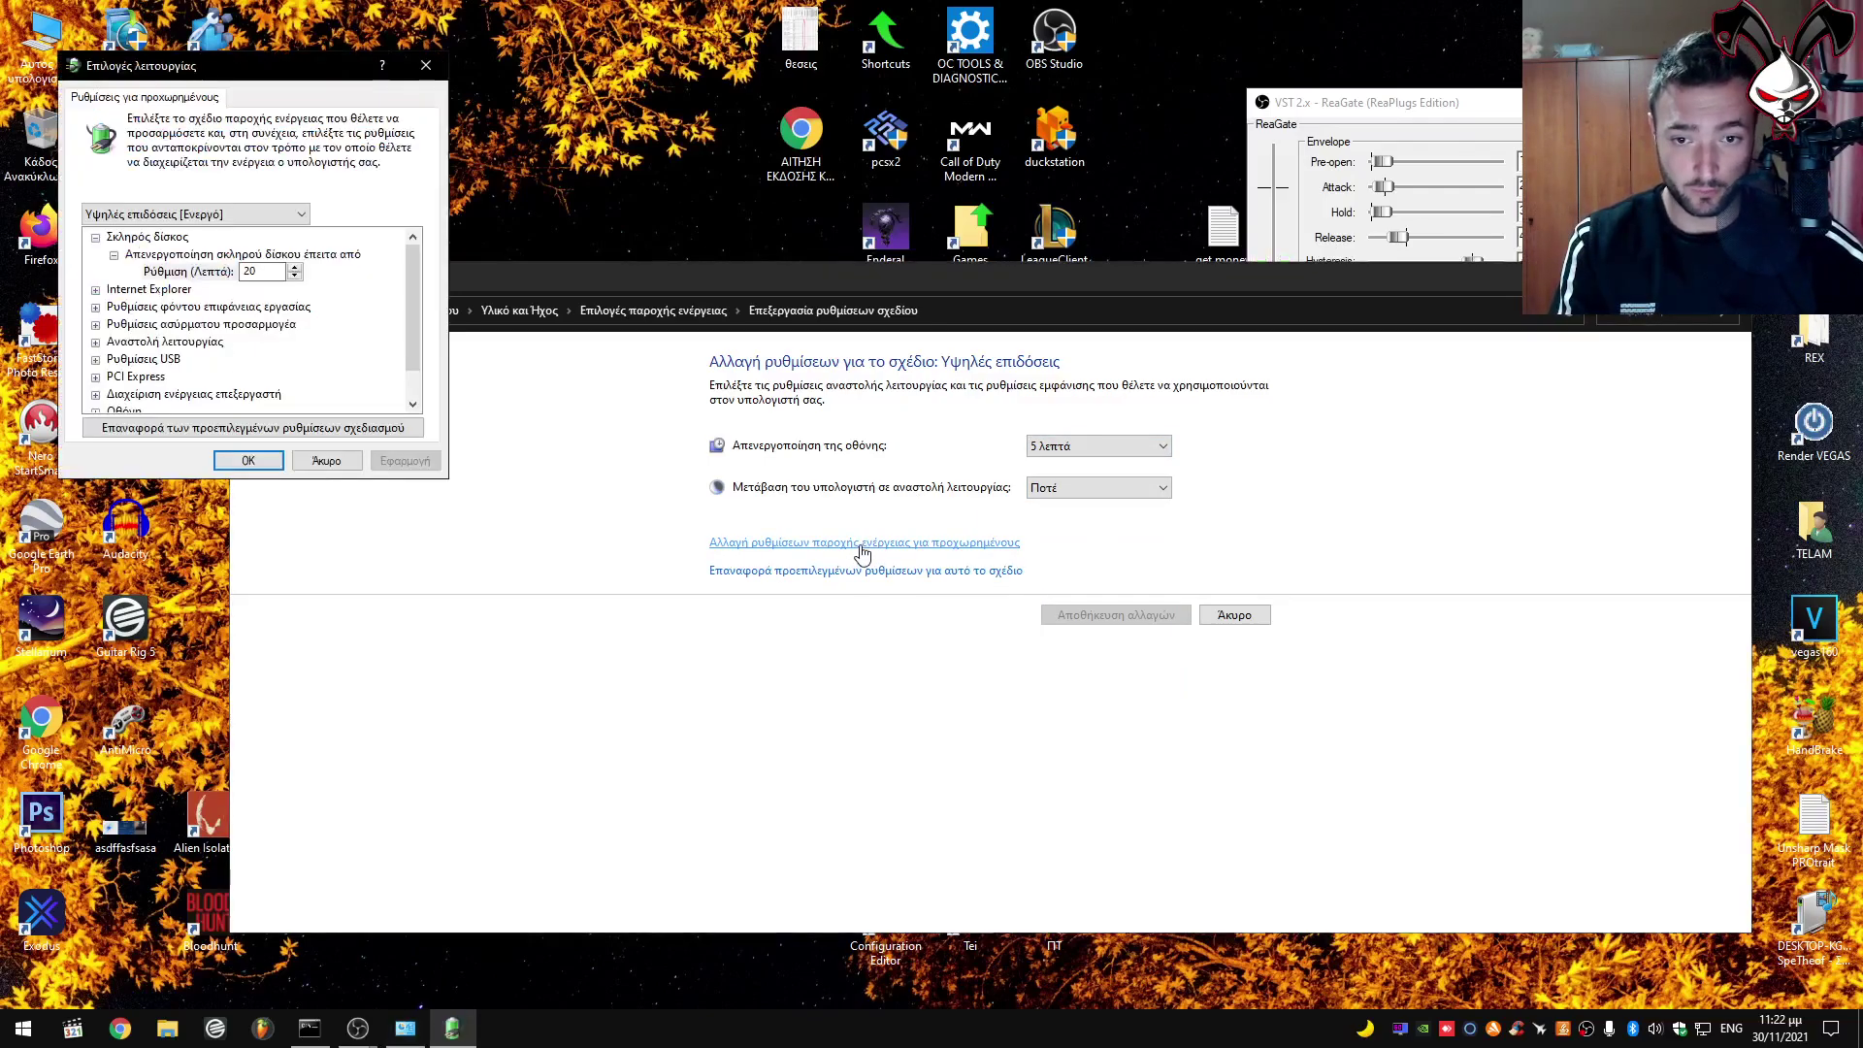
left_click_drag(263, 72, 970, 347)
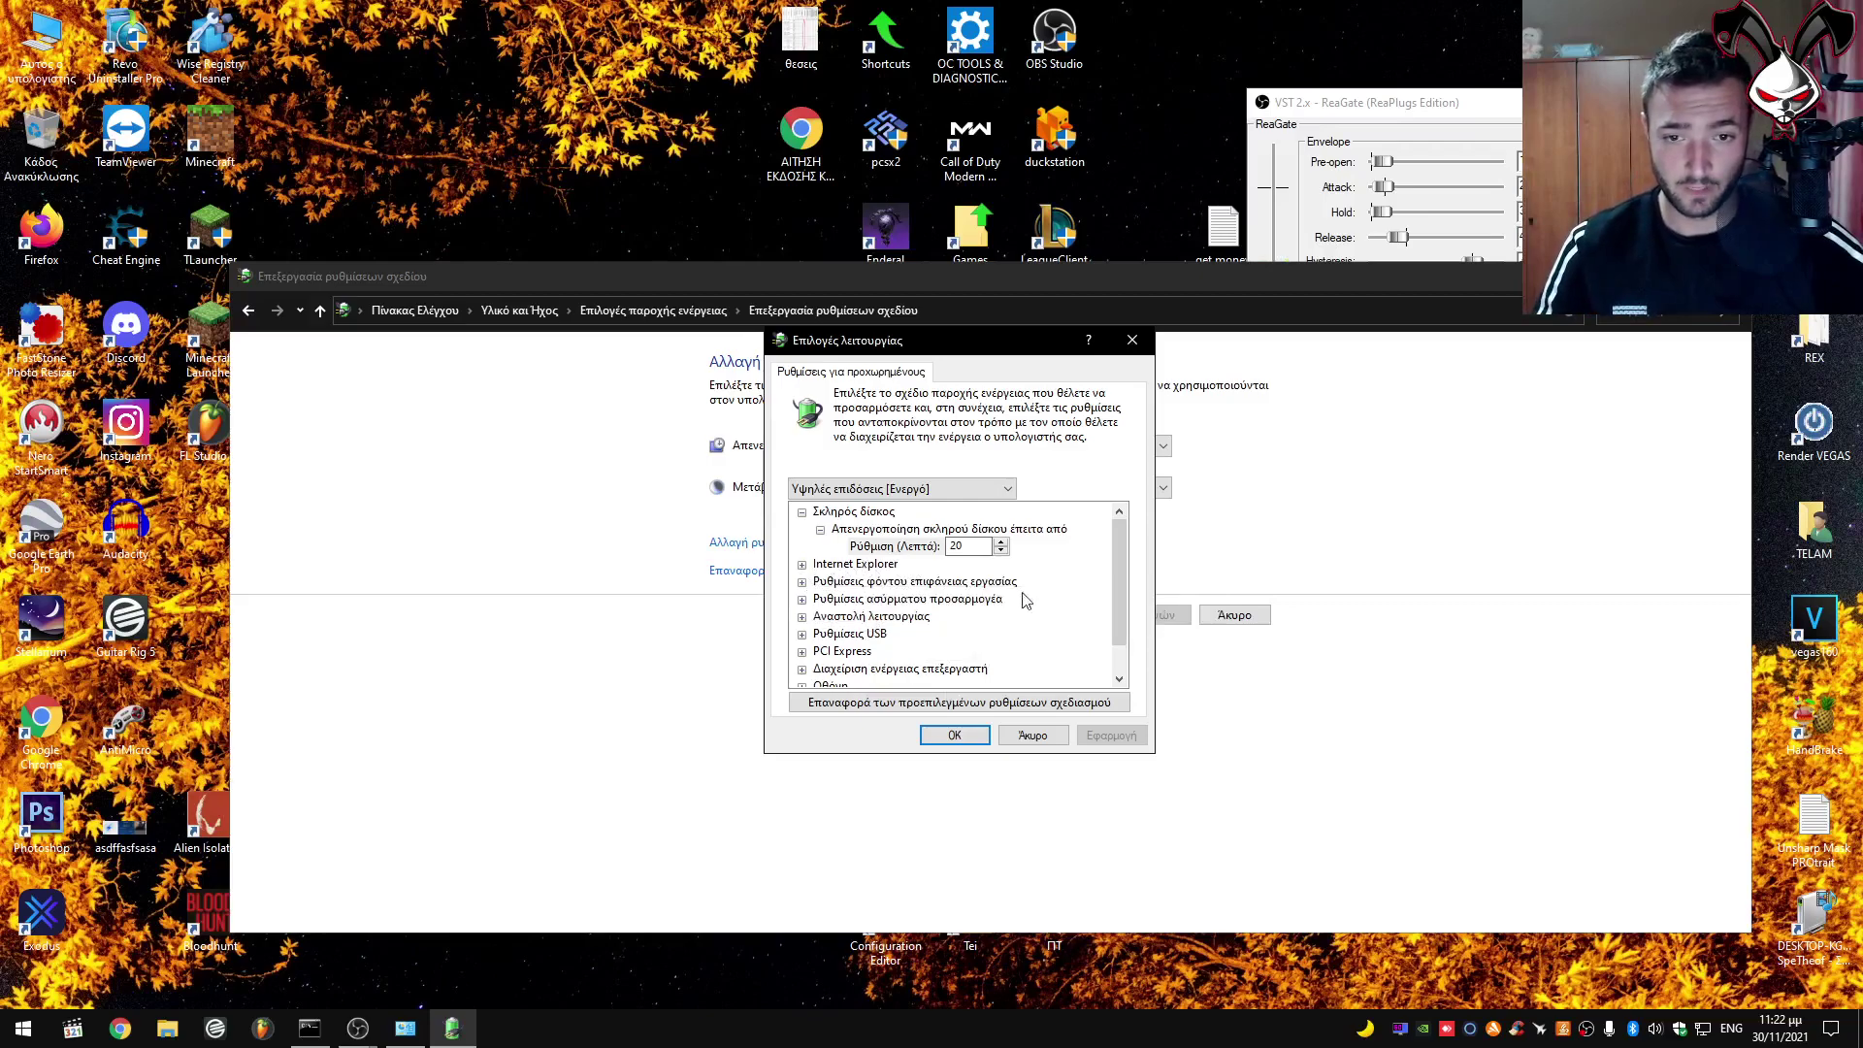
scroll(946, 628, "down", 1)
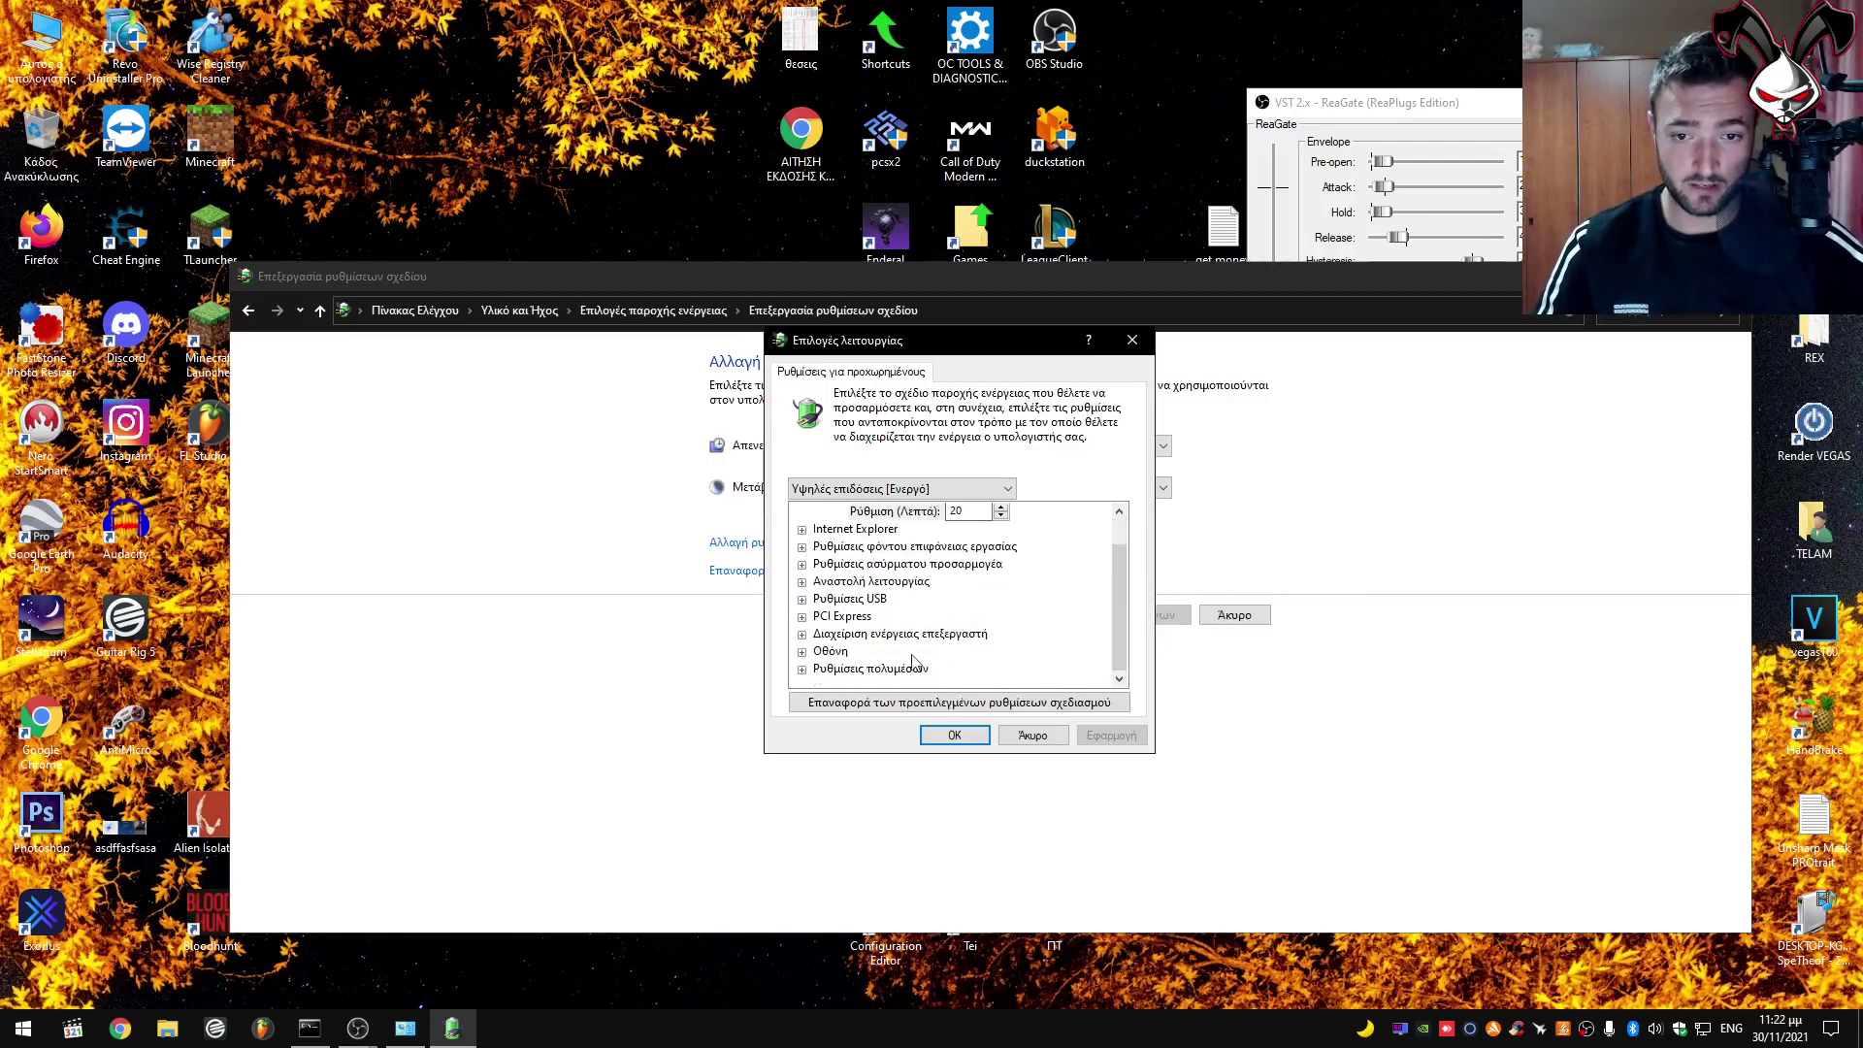
left_click(802, 582)
left_click(970, 601)
scroll(873, 592, "up", 2)
left_click(801, 565)
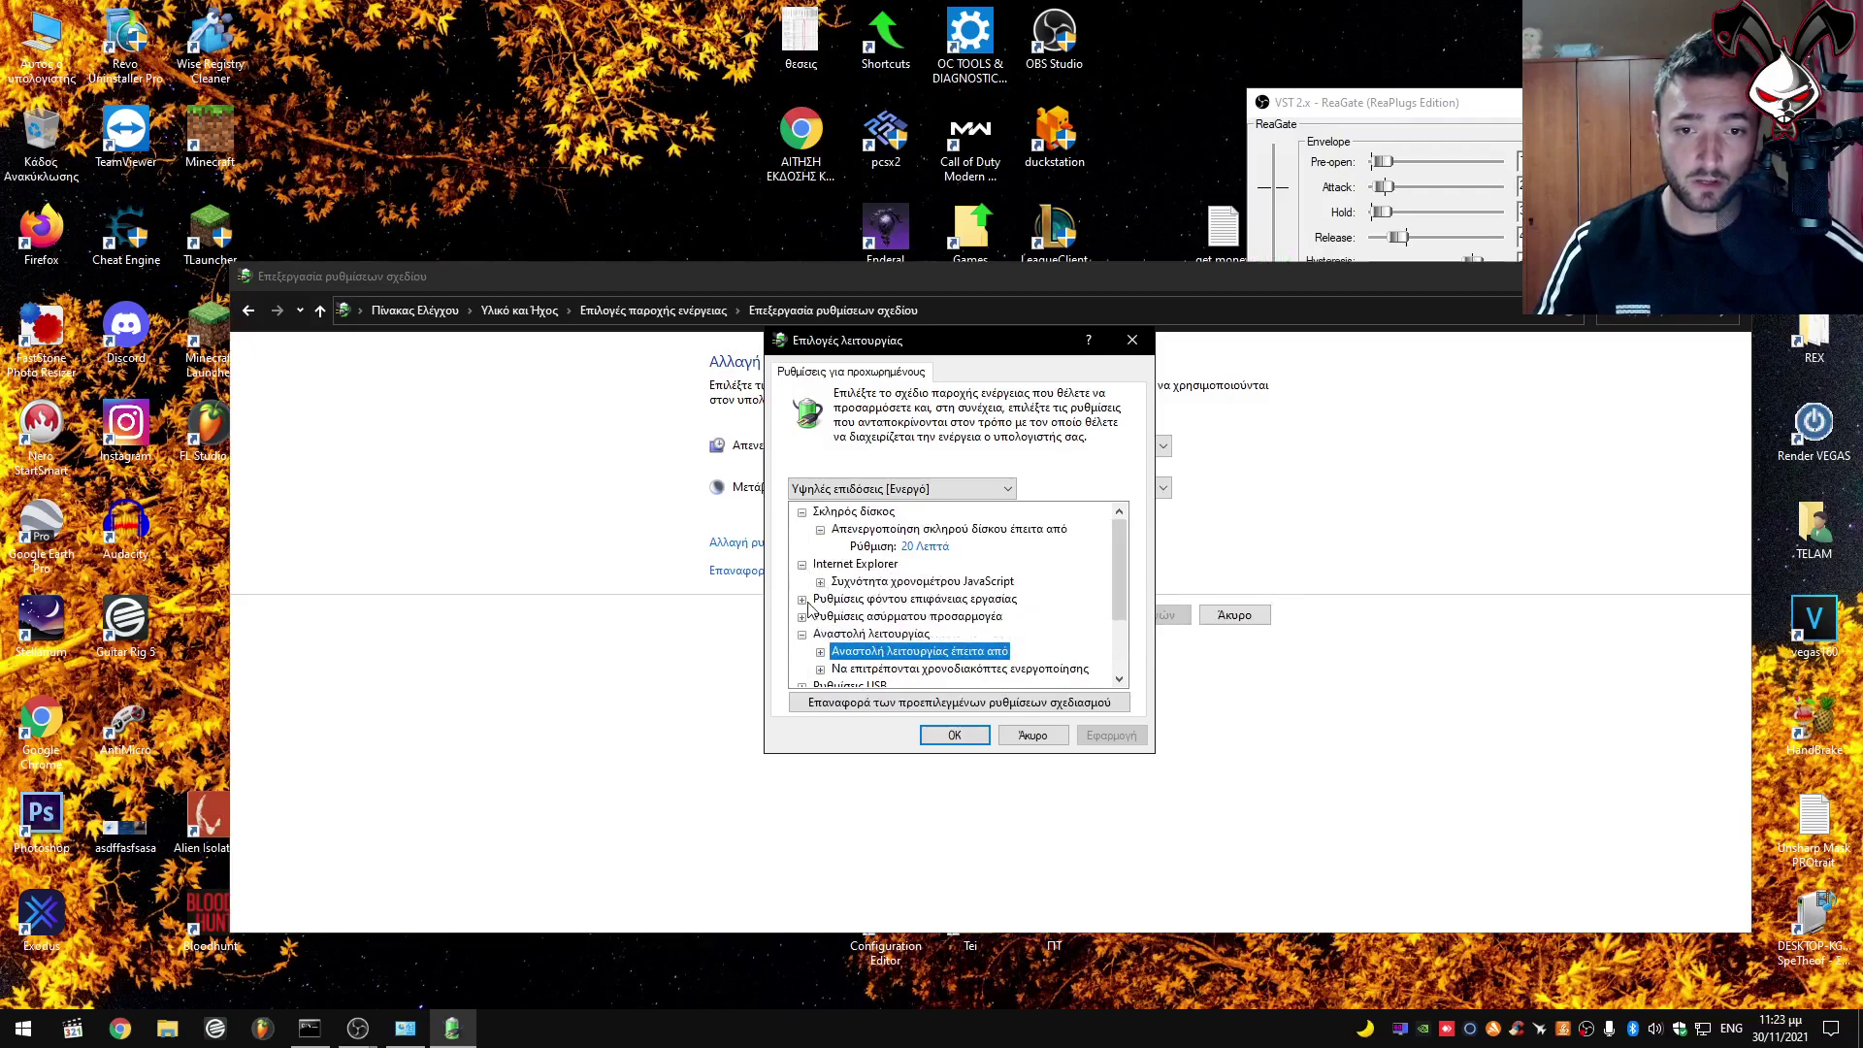
left_click(803, 600)
left_click(864, 618)
Examine the processor power management, display and multimedia entries, then cancel the advanced power settings and close the Control Panel.
scroll(835, 640, "down", 2)
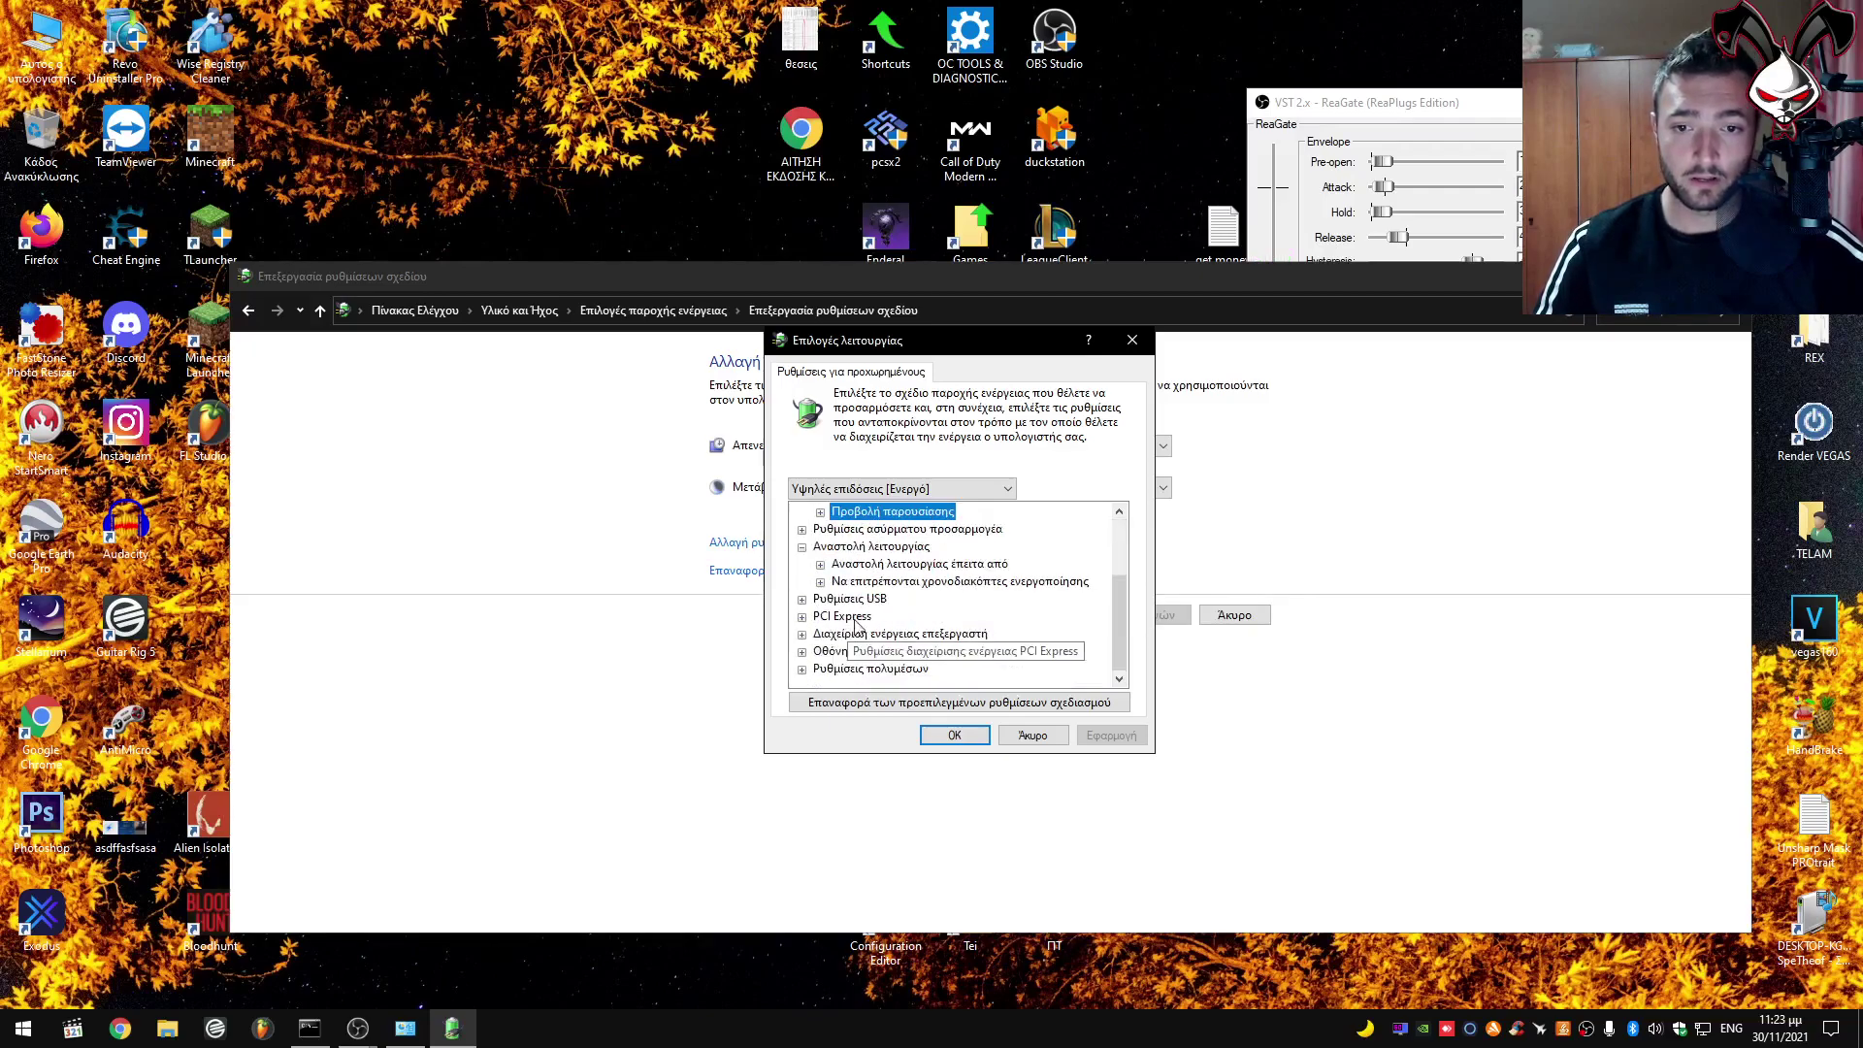
left_click(801, 635)
left_click(802, 652)
left_click(820, 670)
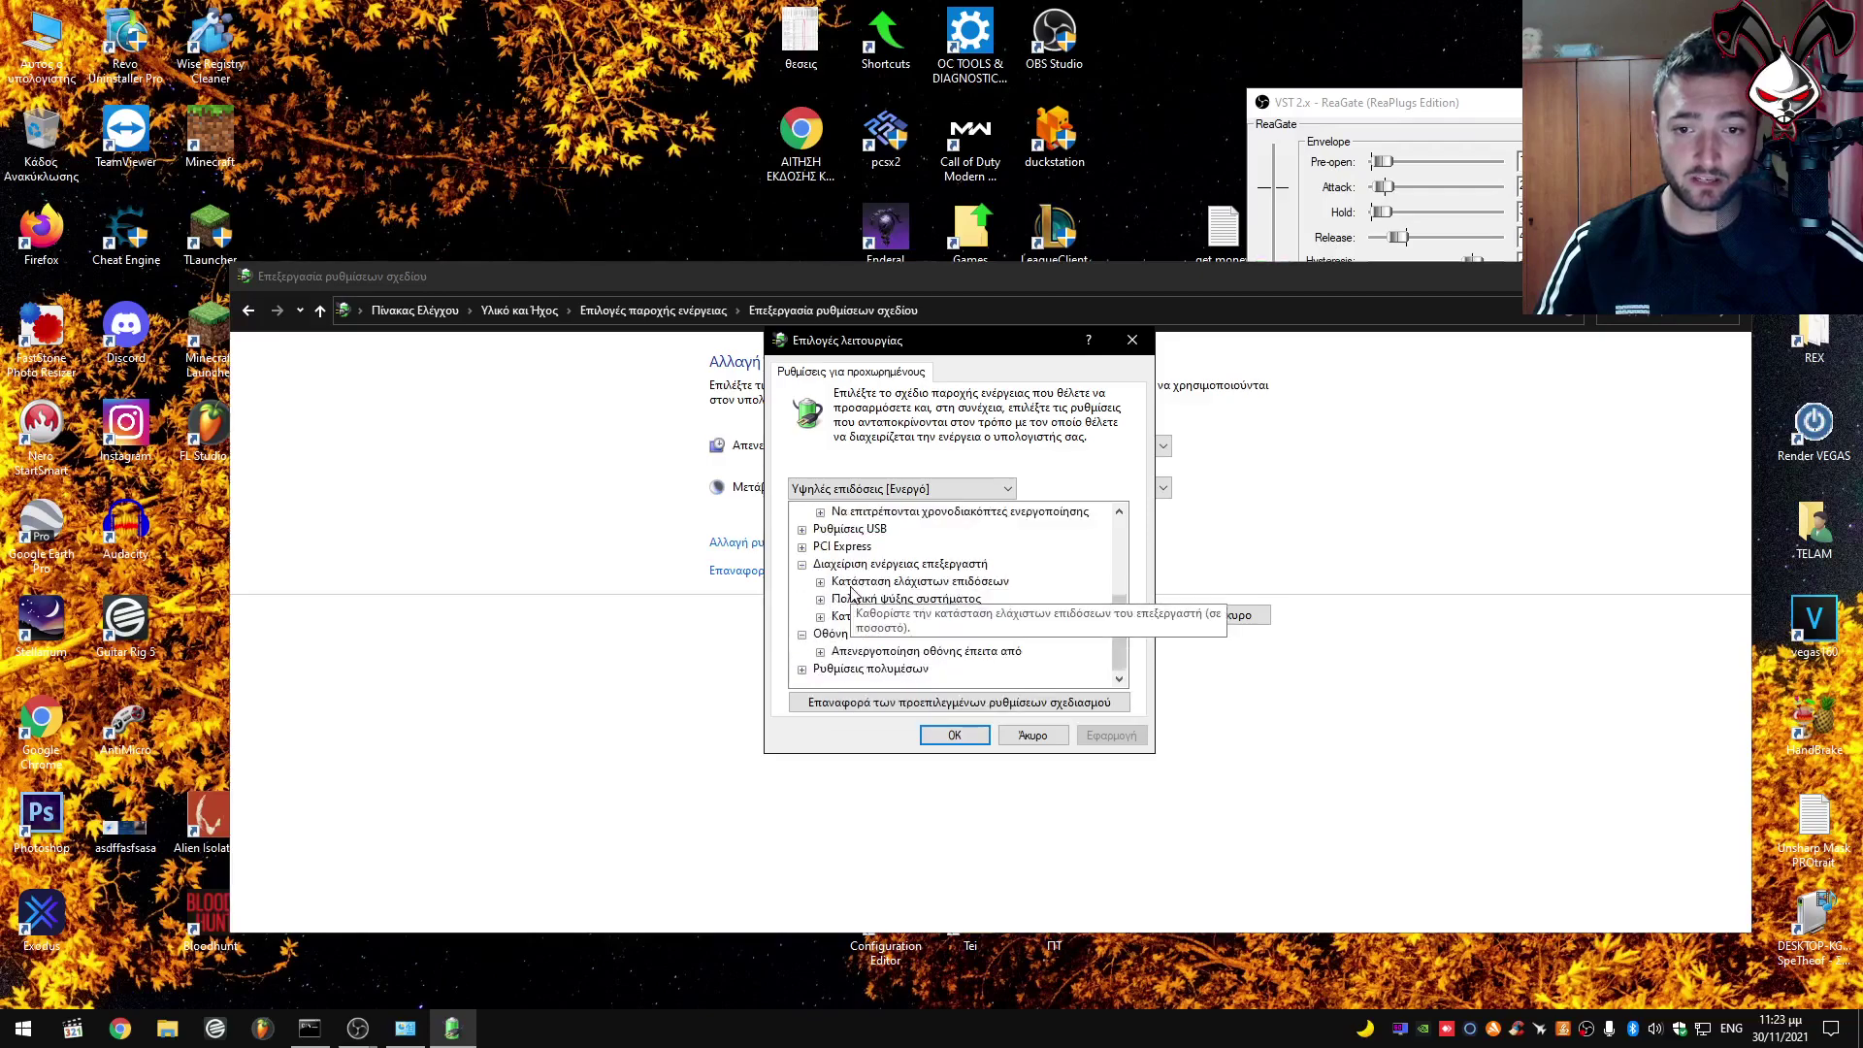
scroll(872, 653, "down", 1)
left_click(802, 670)
left_click_drag(1047, 343, 682, 337)
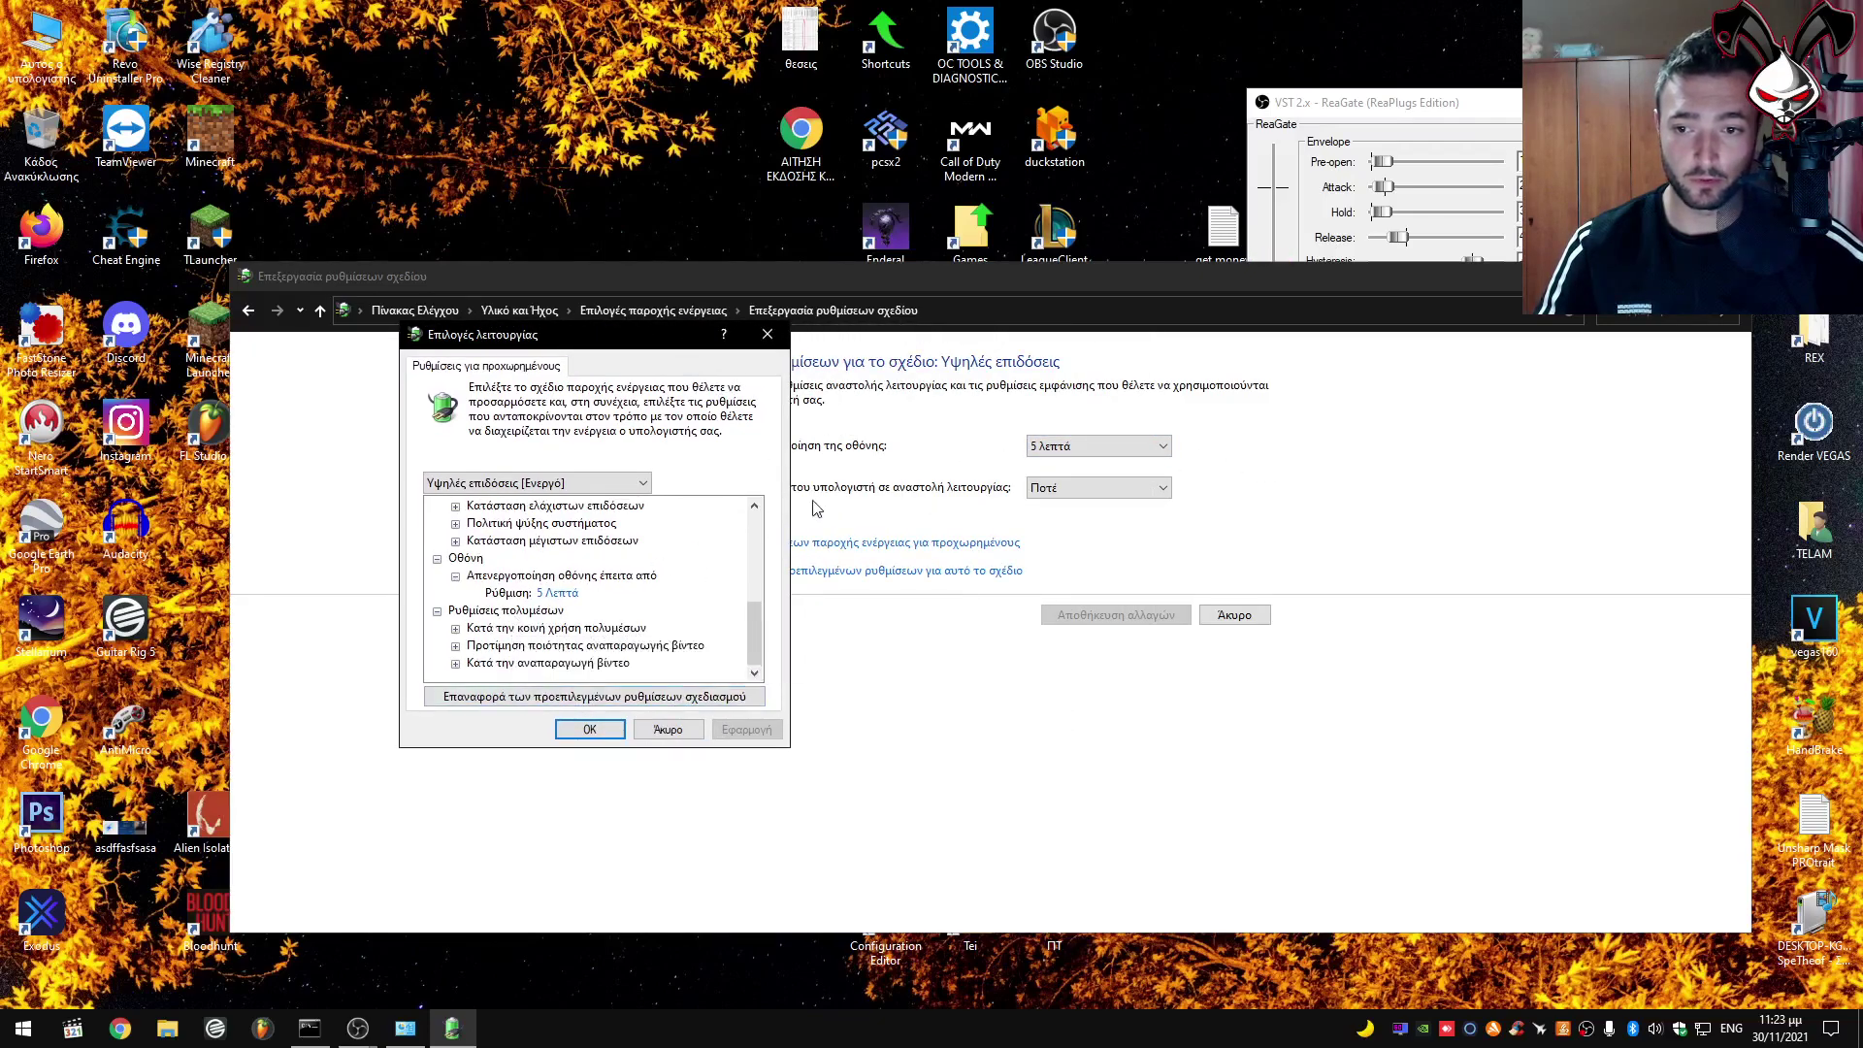
left_click(697, 733)
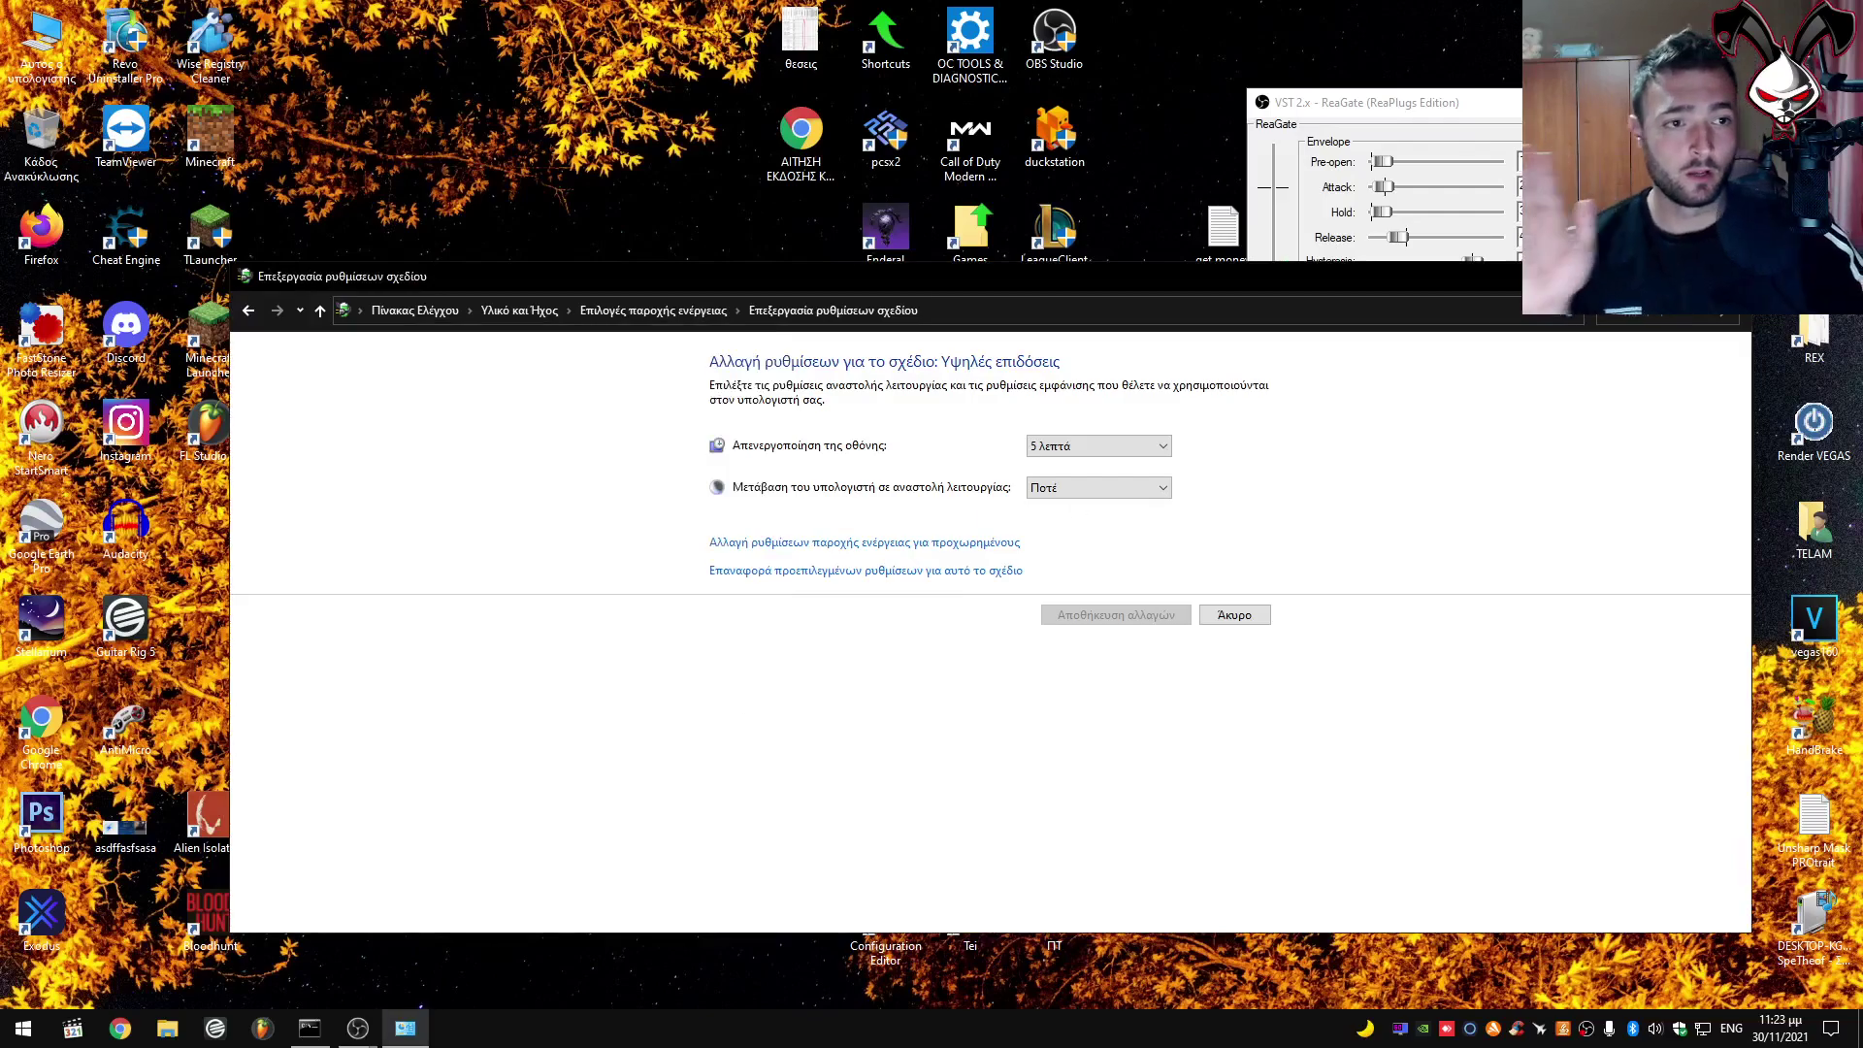
key("alt+F4")
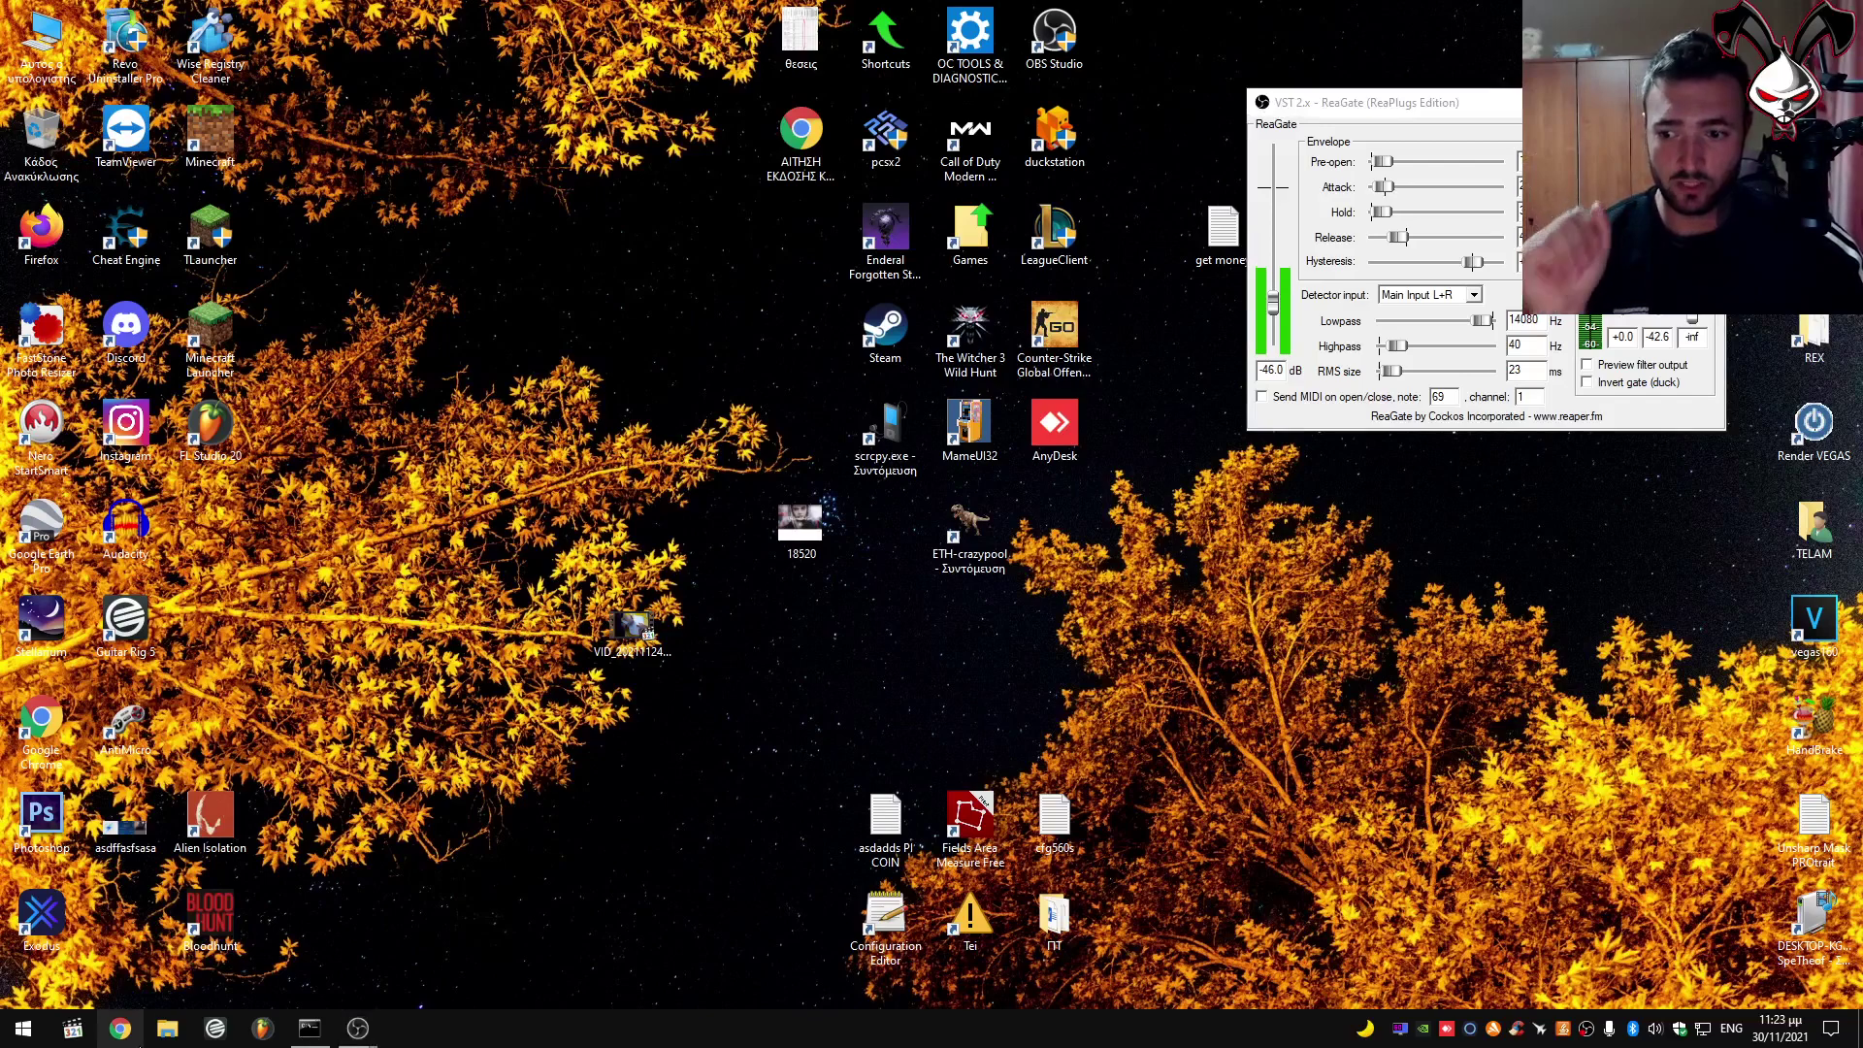
Switch to Chrome, search Google for "wise registry cleaner" and open the product page on wisecleaner.com.
key("super+2")
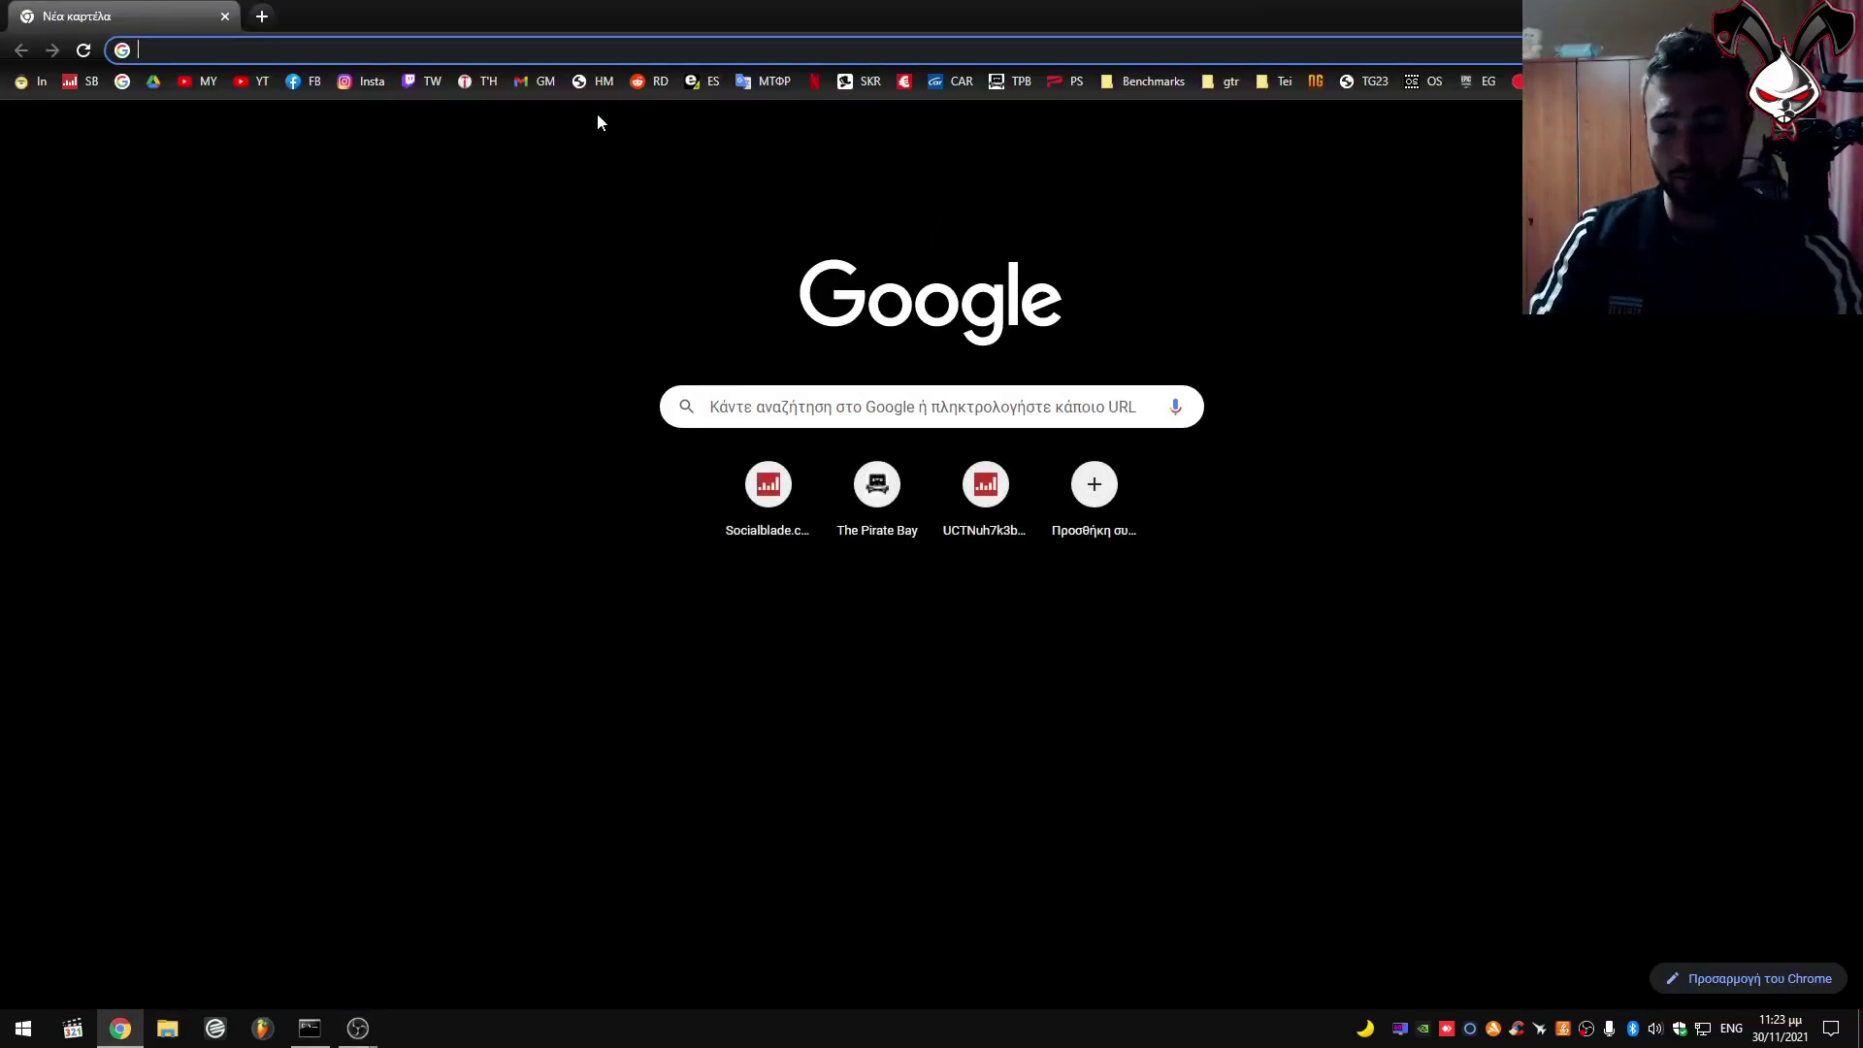
type("wisere")
left_click(596, 123)
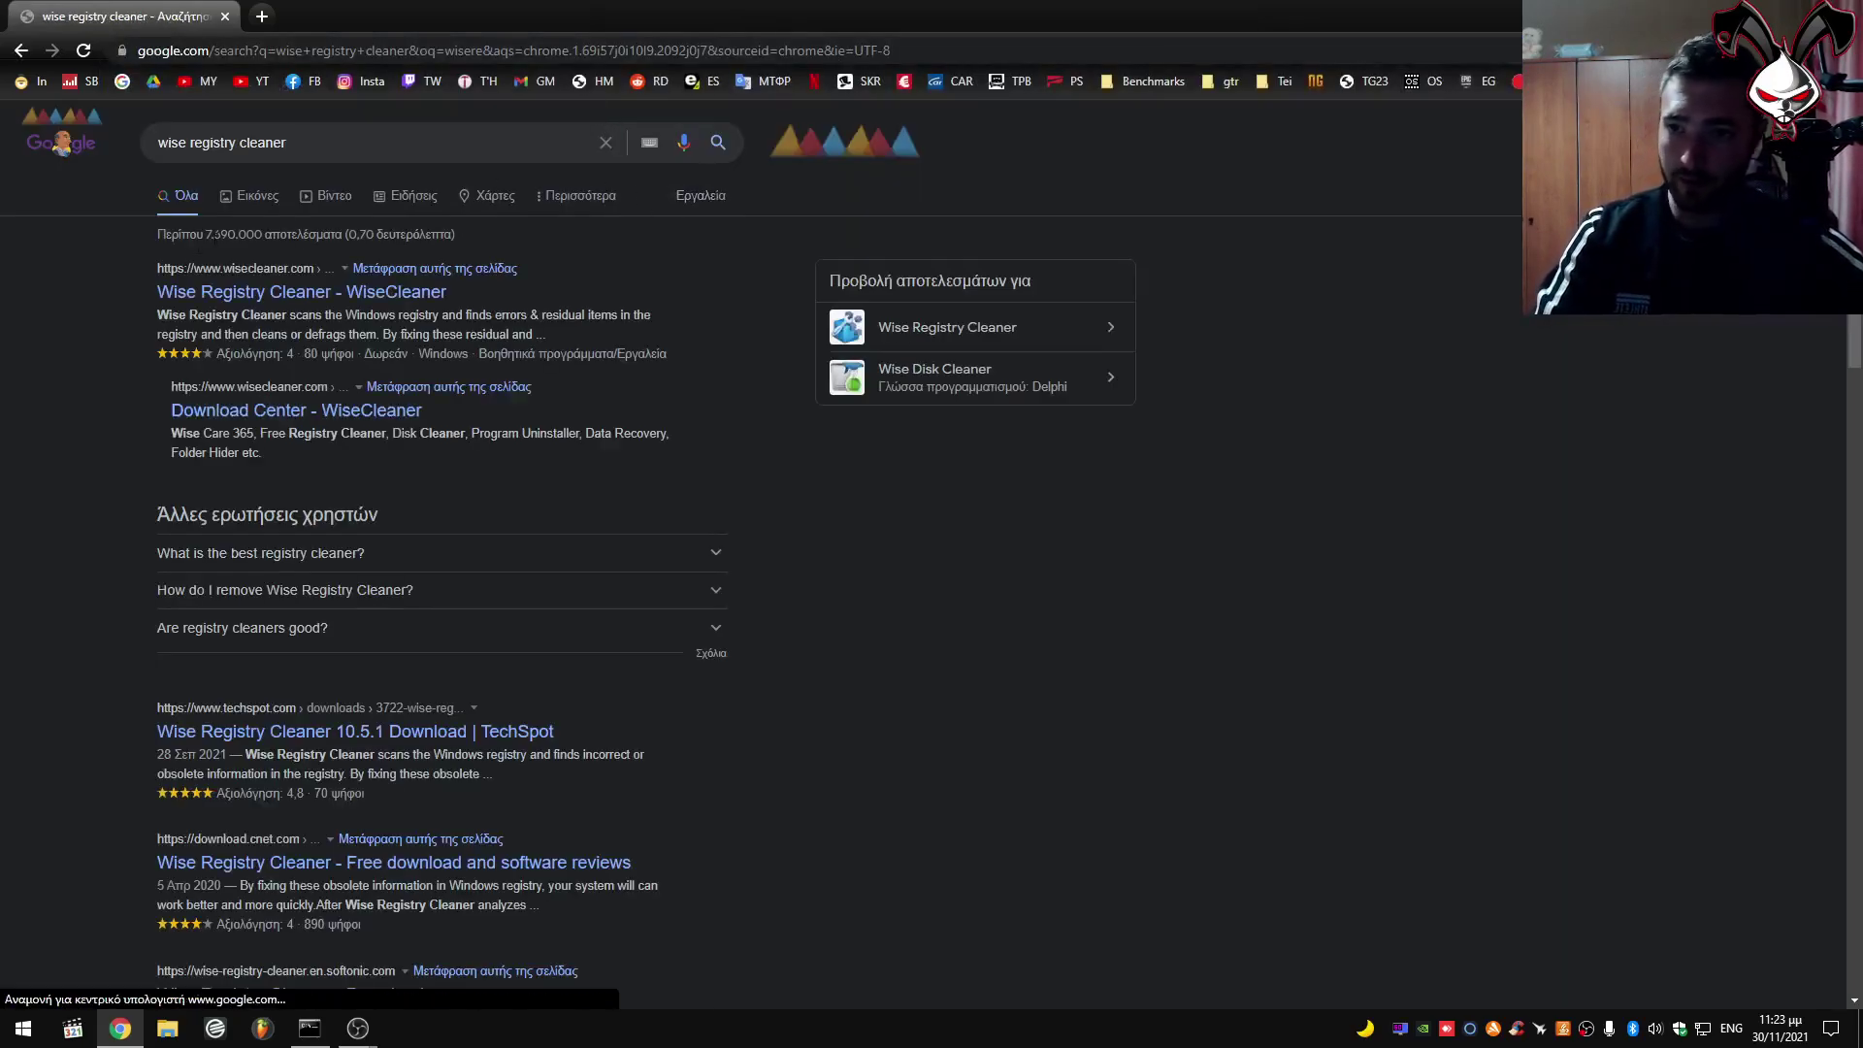
left_click_drag(254, 353, 361, 353)
left_click(258, 297)
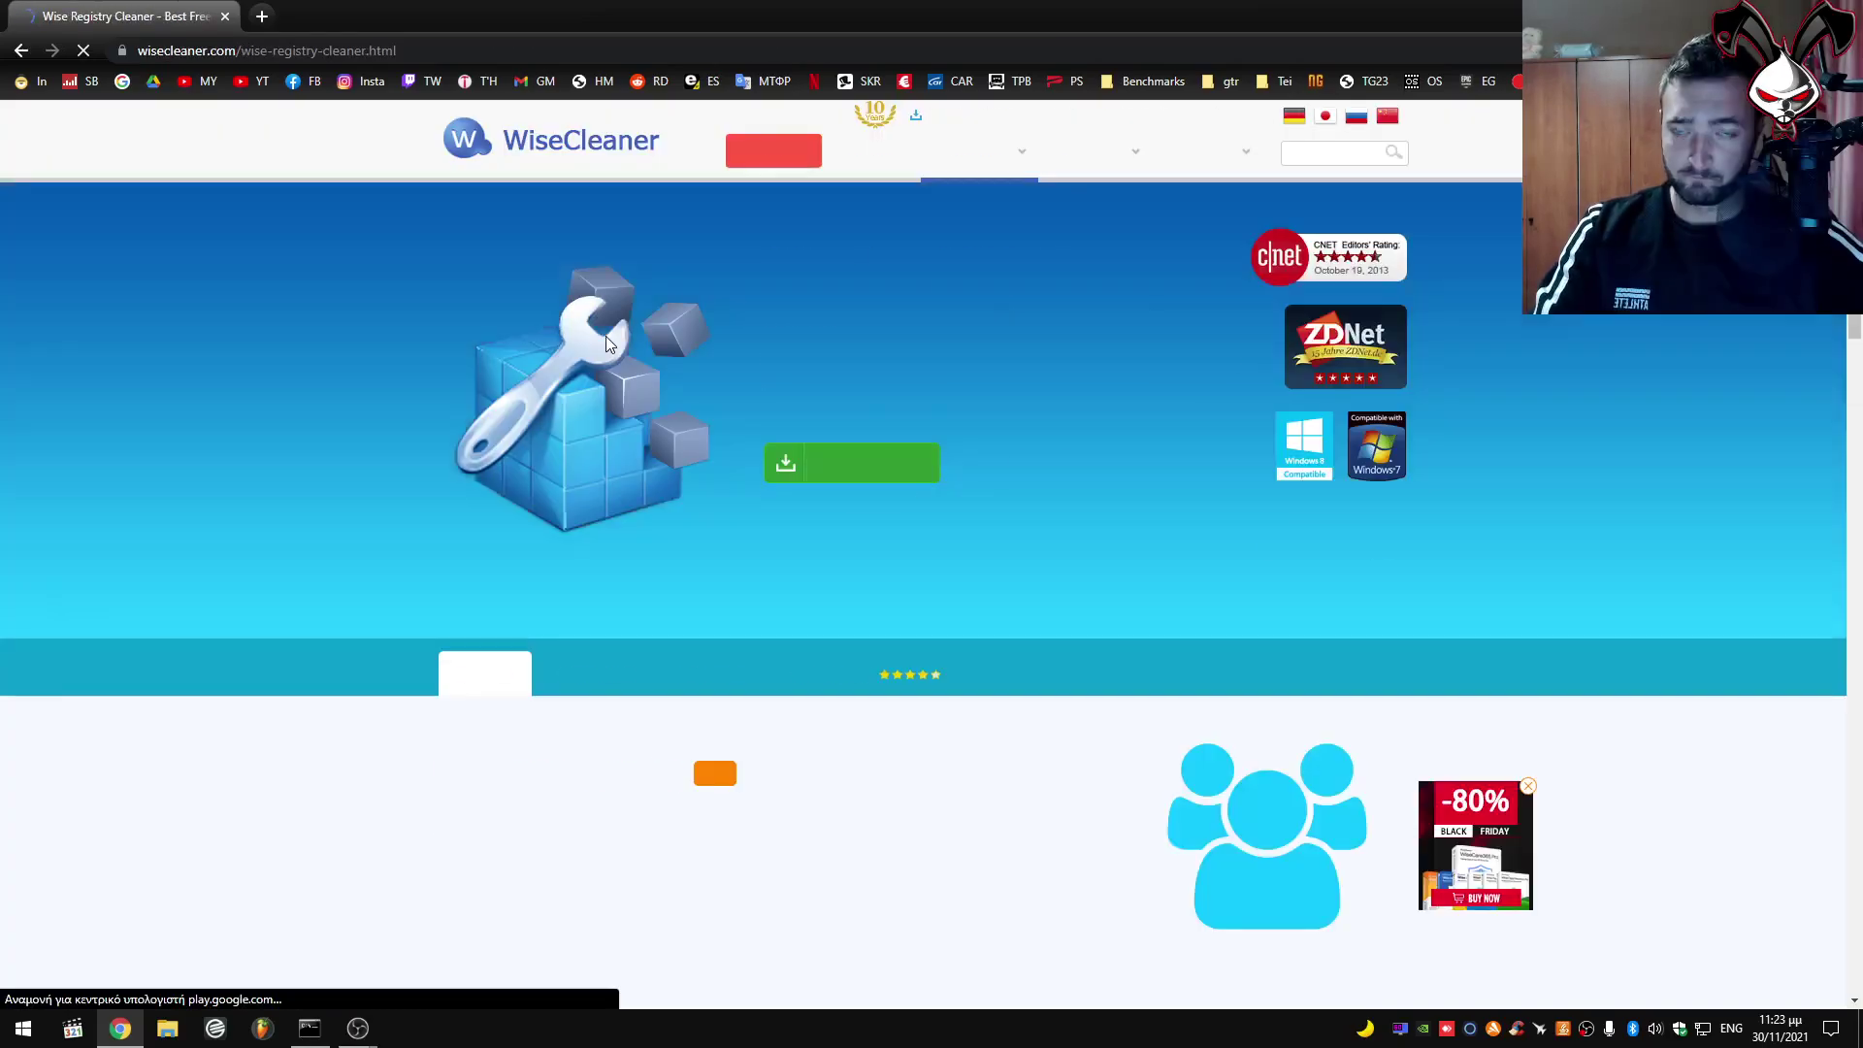
Start the free download of Wise Registry Cleaner and cancel it.
scroll(830, 369, "down", 1)
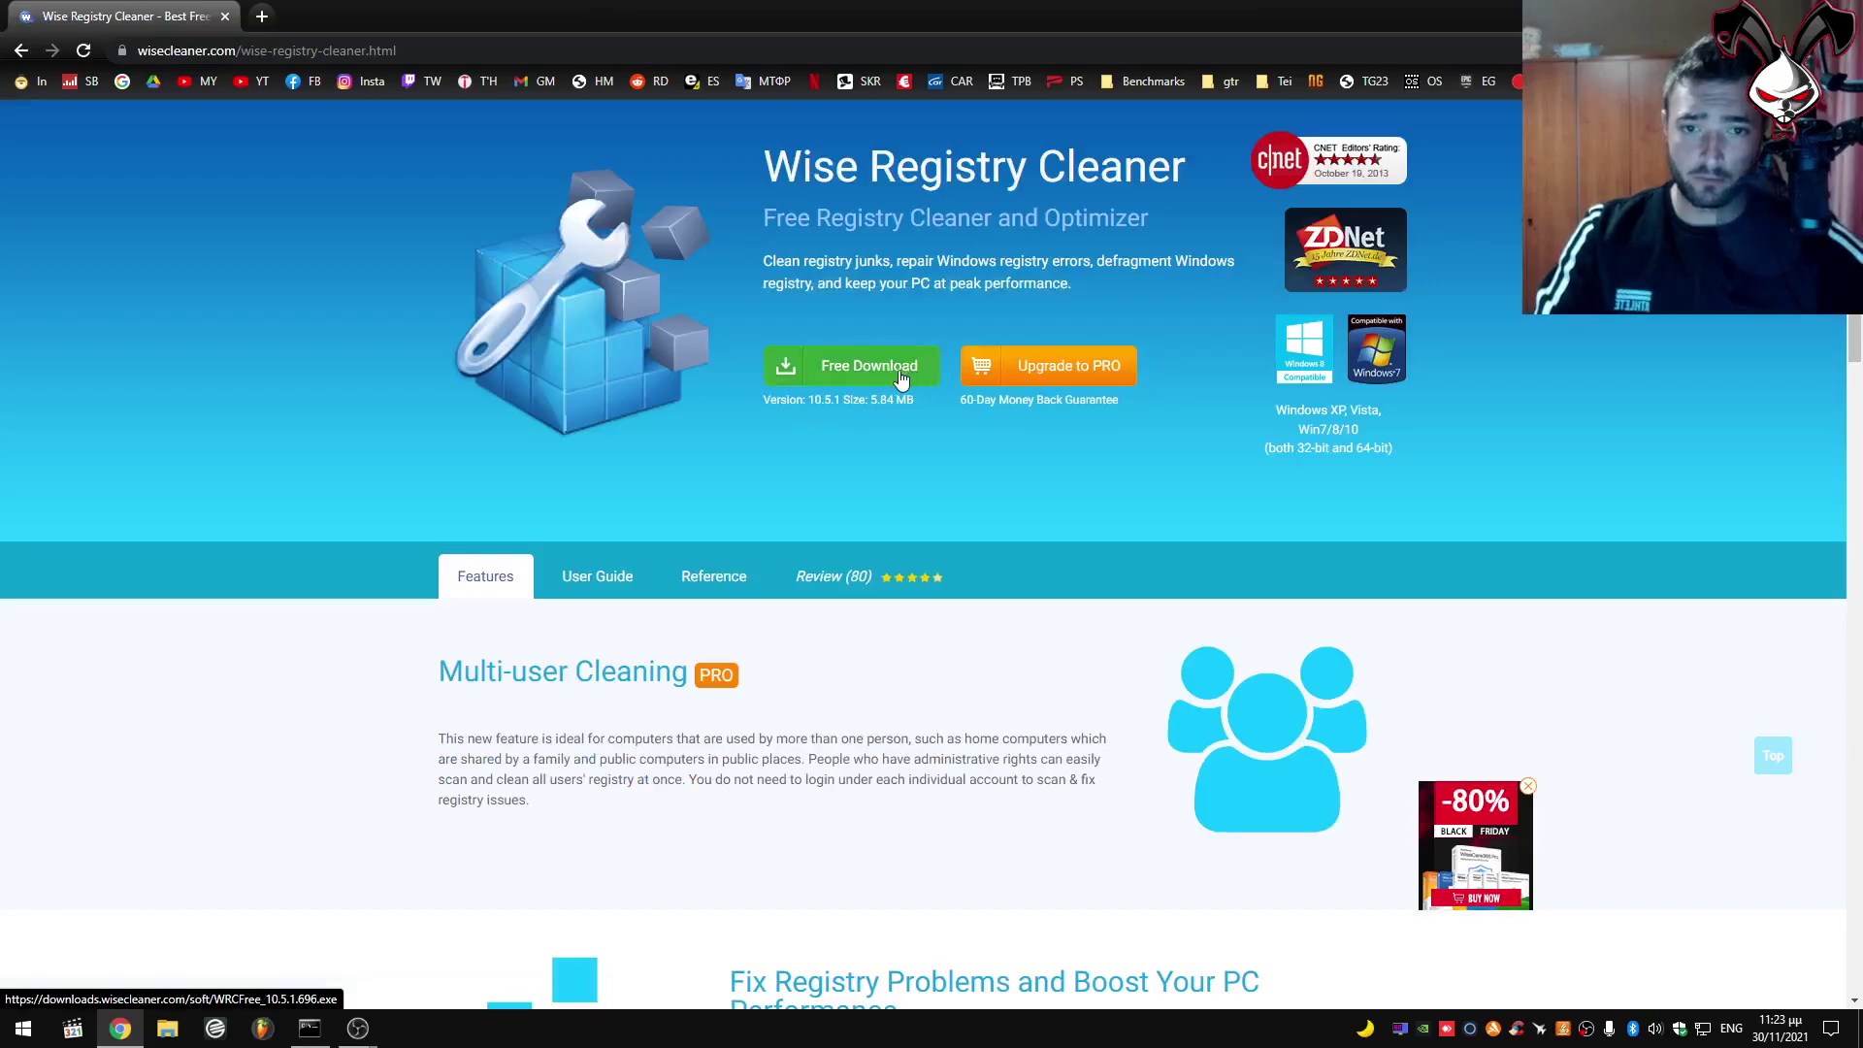
left_click(854, 367)
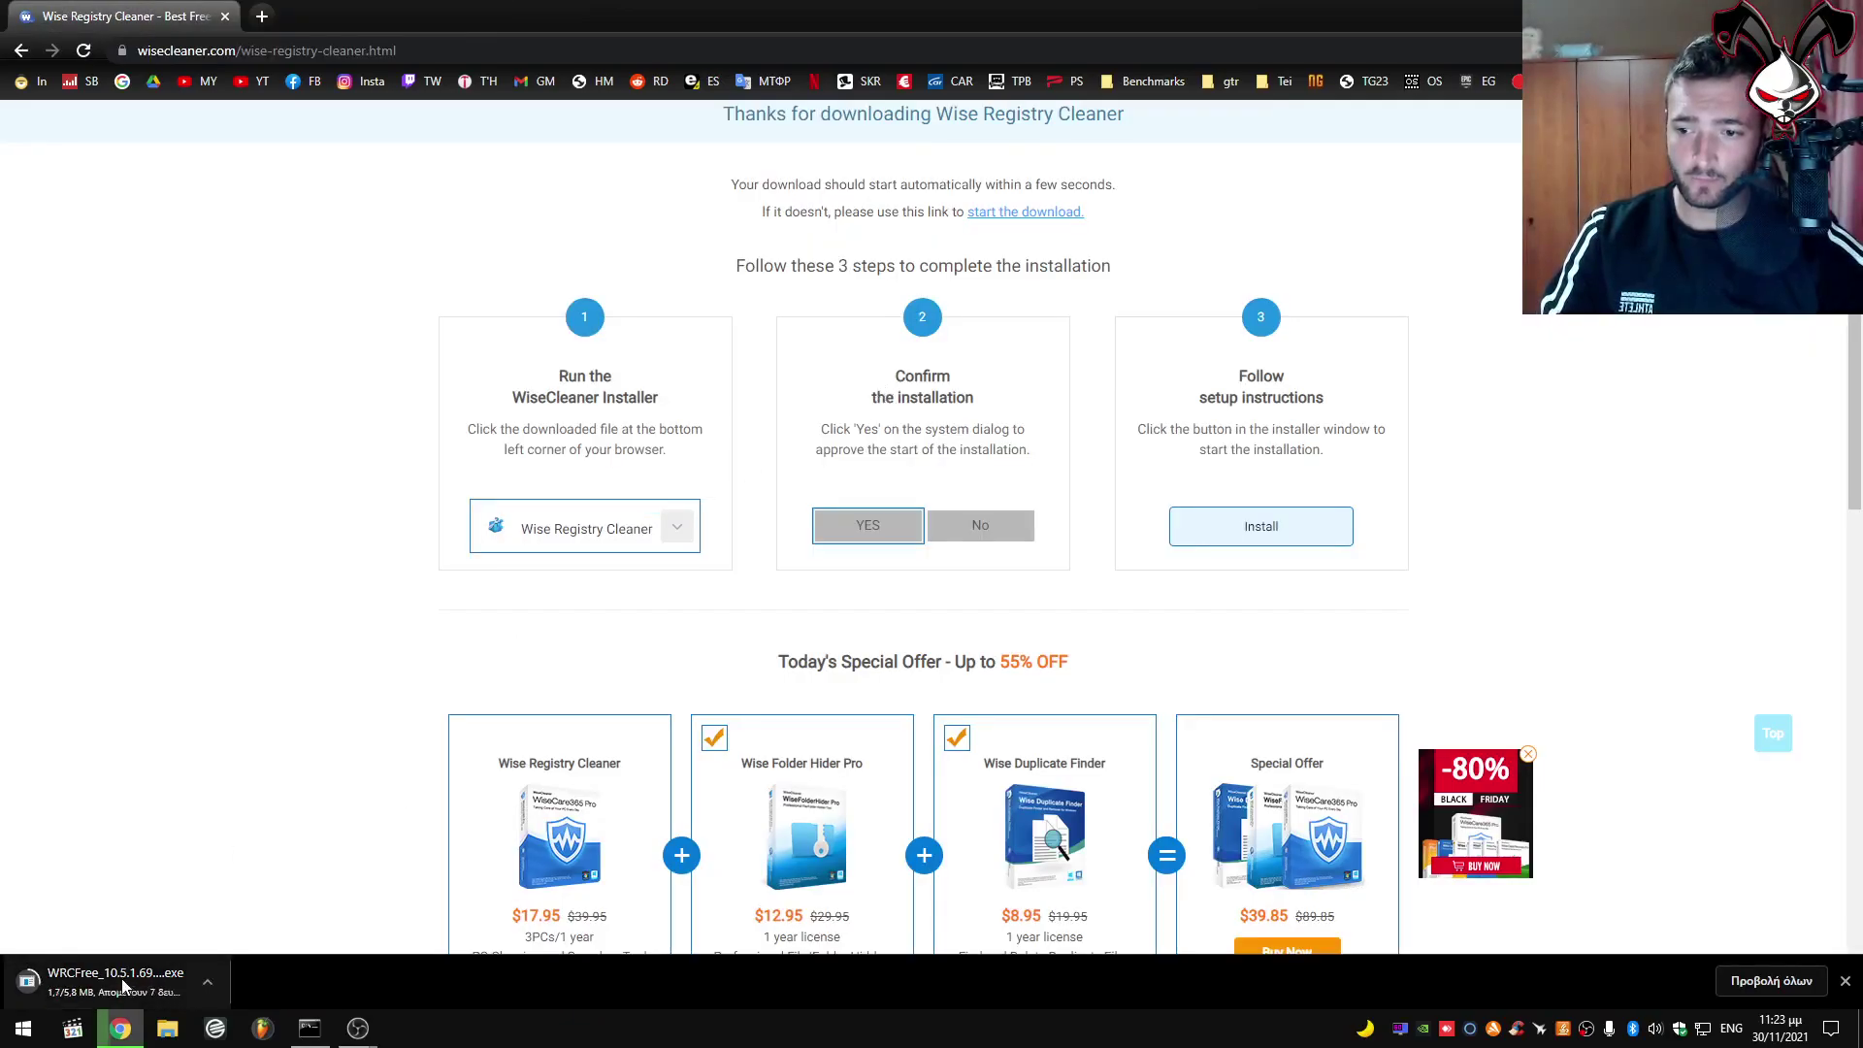
left_click(205, 985)
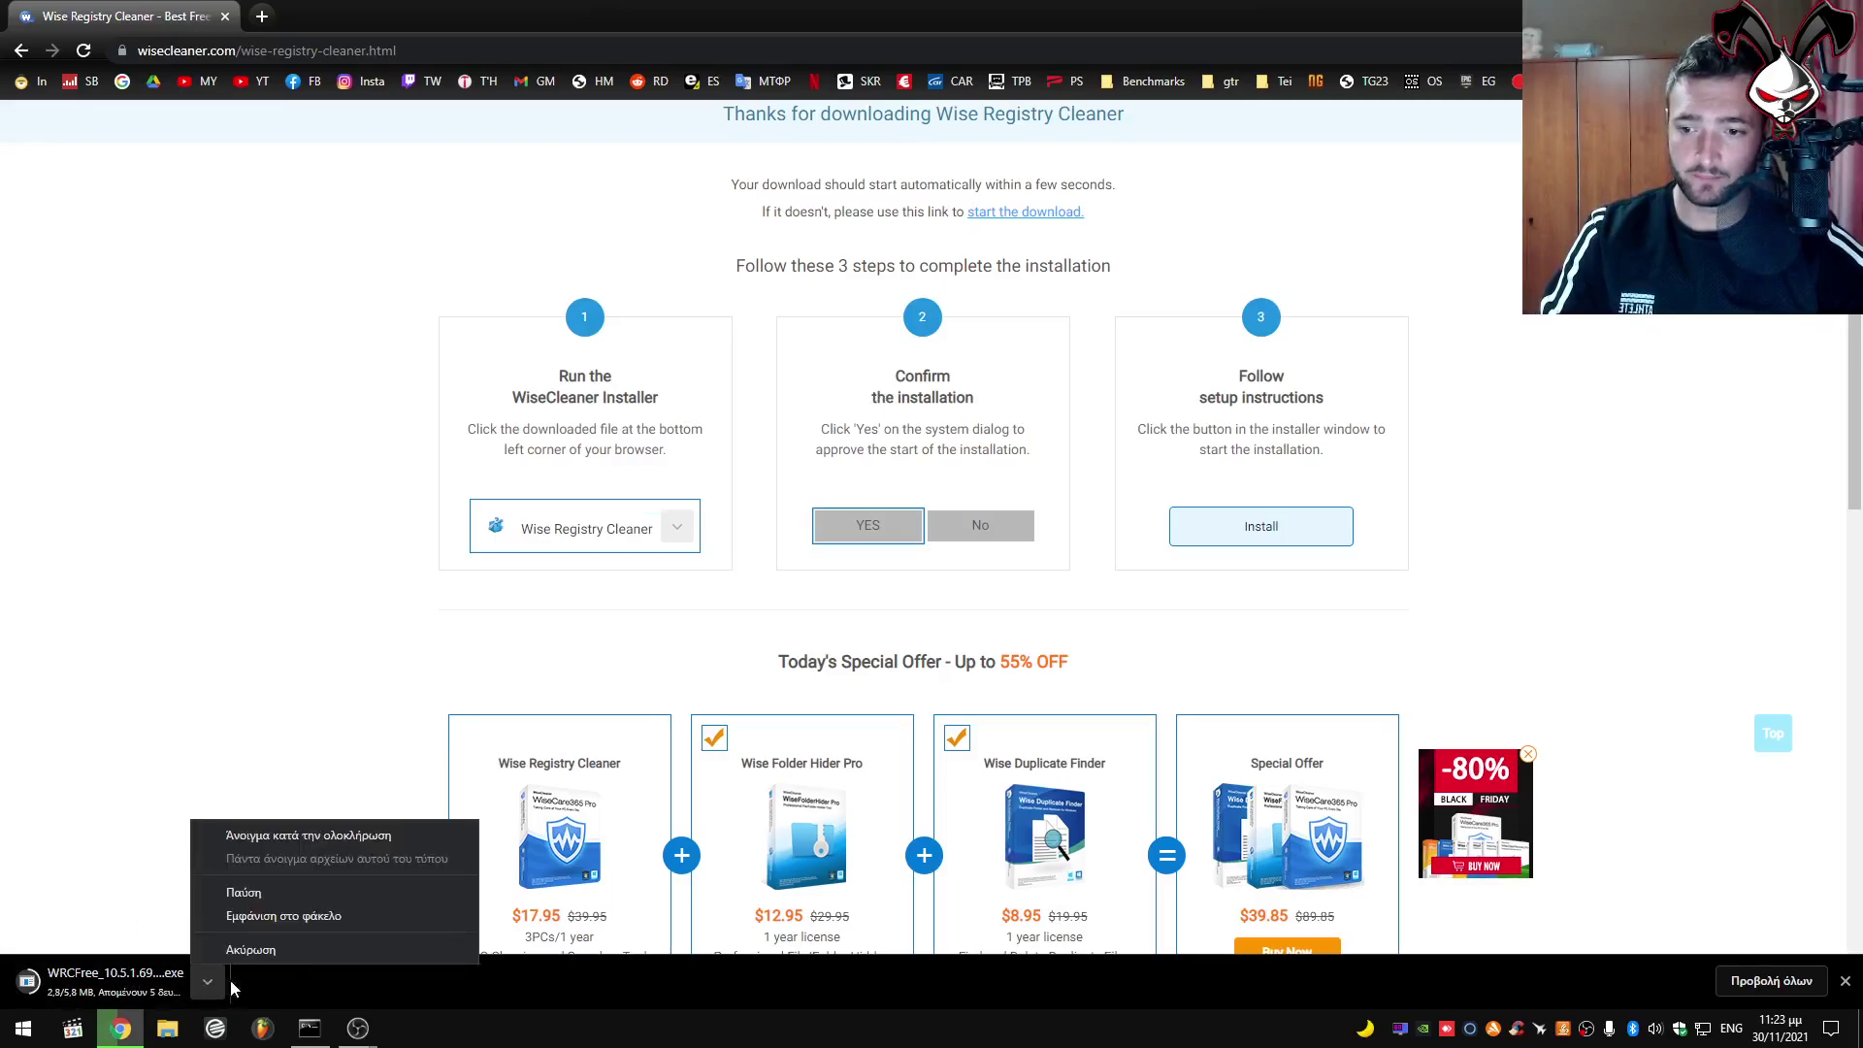
left_click(300, 949)
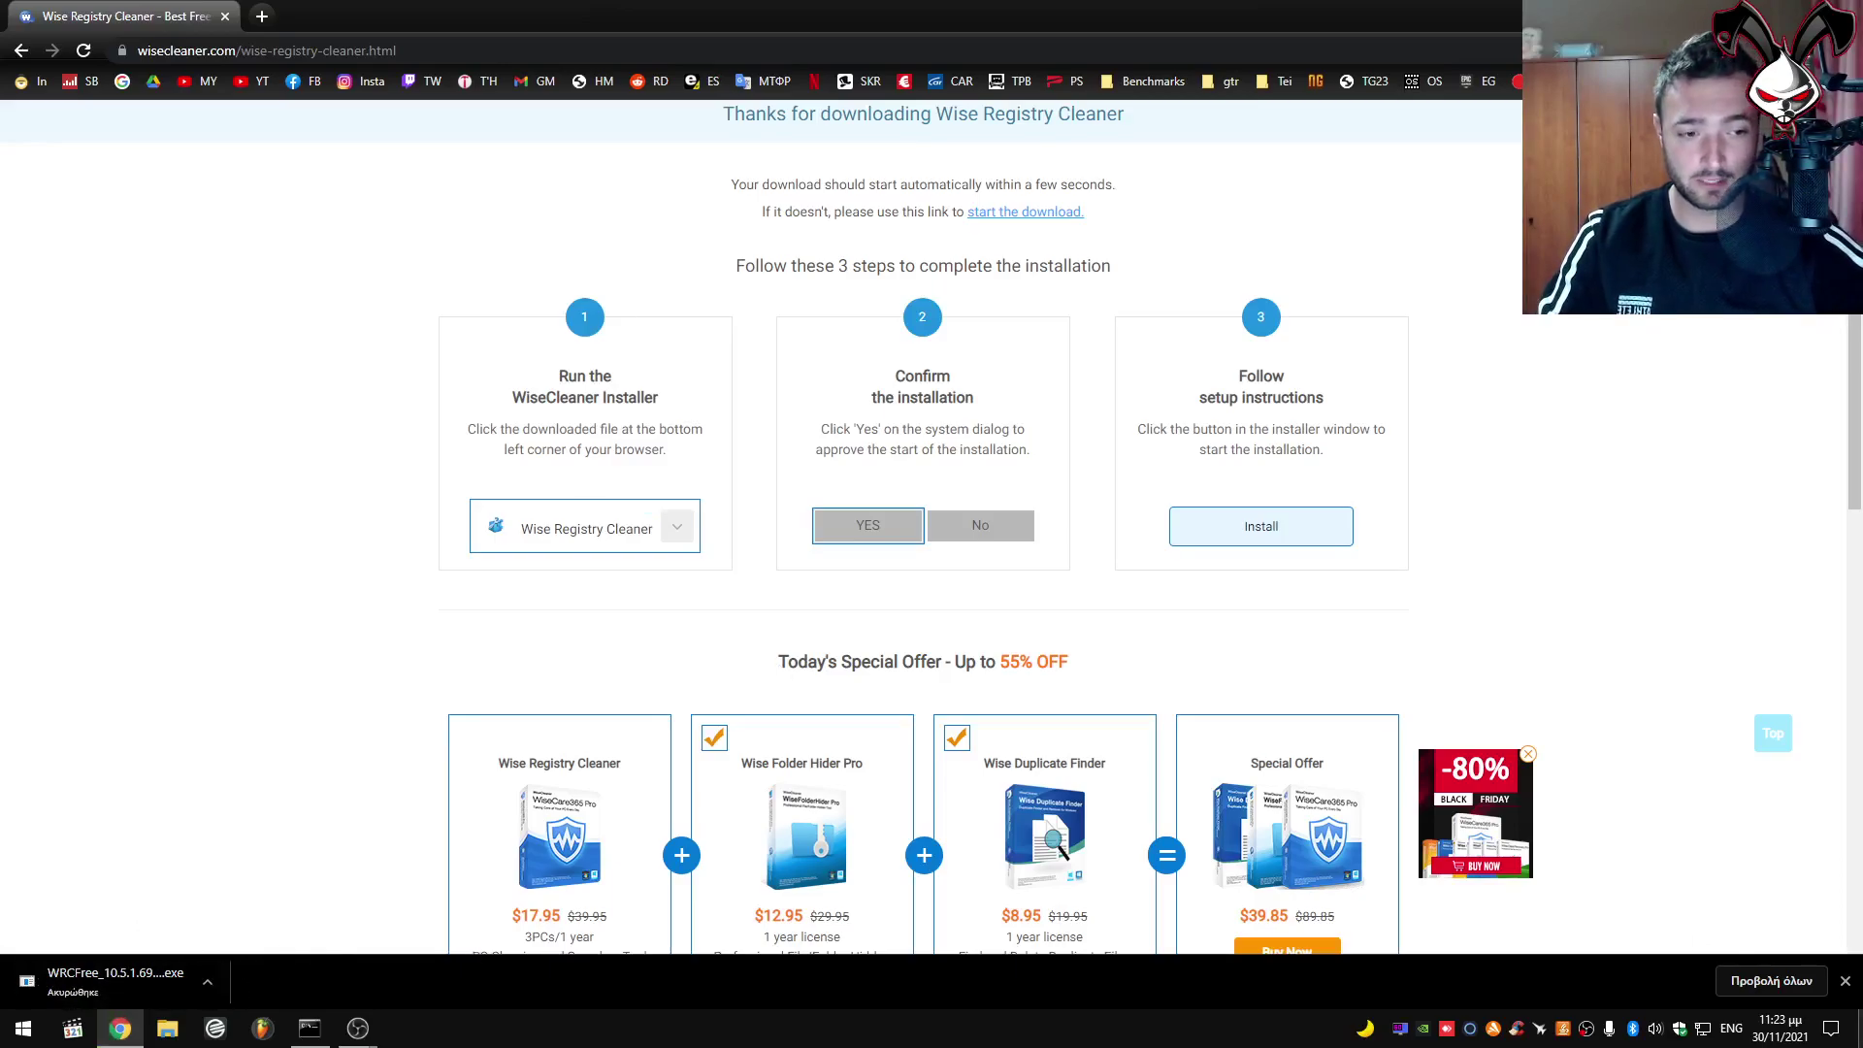
Launch the installed Wise Registry Cleaner from the desktop and show its system optimization section (Βελτιστ. συστήματος).
key("super+d")
mouse_move(210, 43)
left_mouse_down()
mouse_move(550, 173)
mouse_move(607, 260)
mouse_move(630, 247)
mouse_move(572, 272)
mouse_move(194, 32)
left_mouse_up()
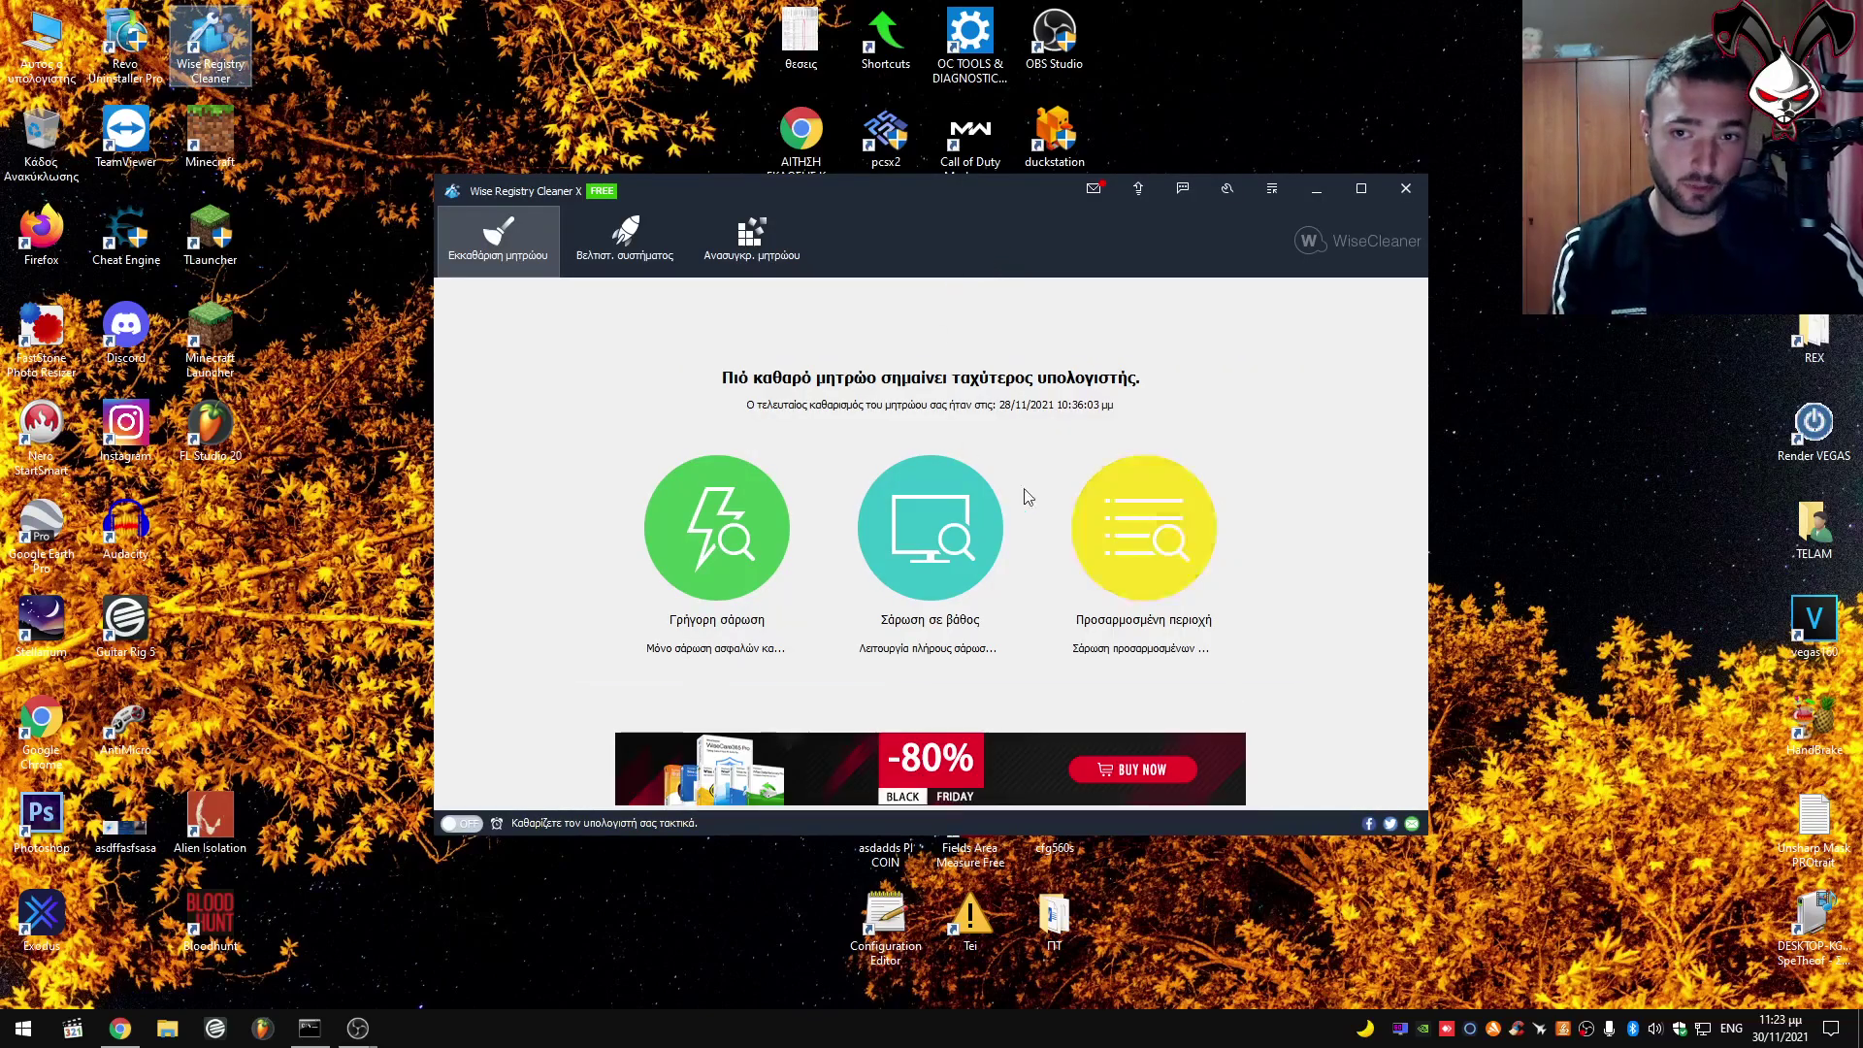
left_click(641, 245)
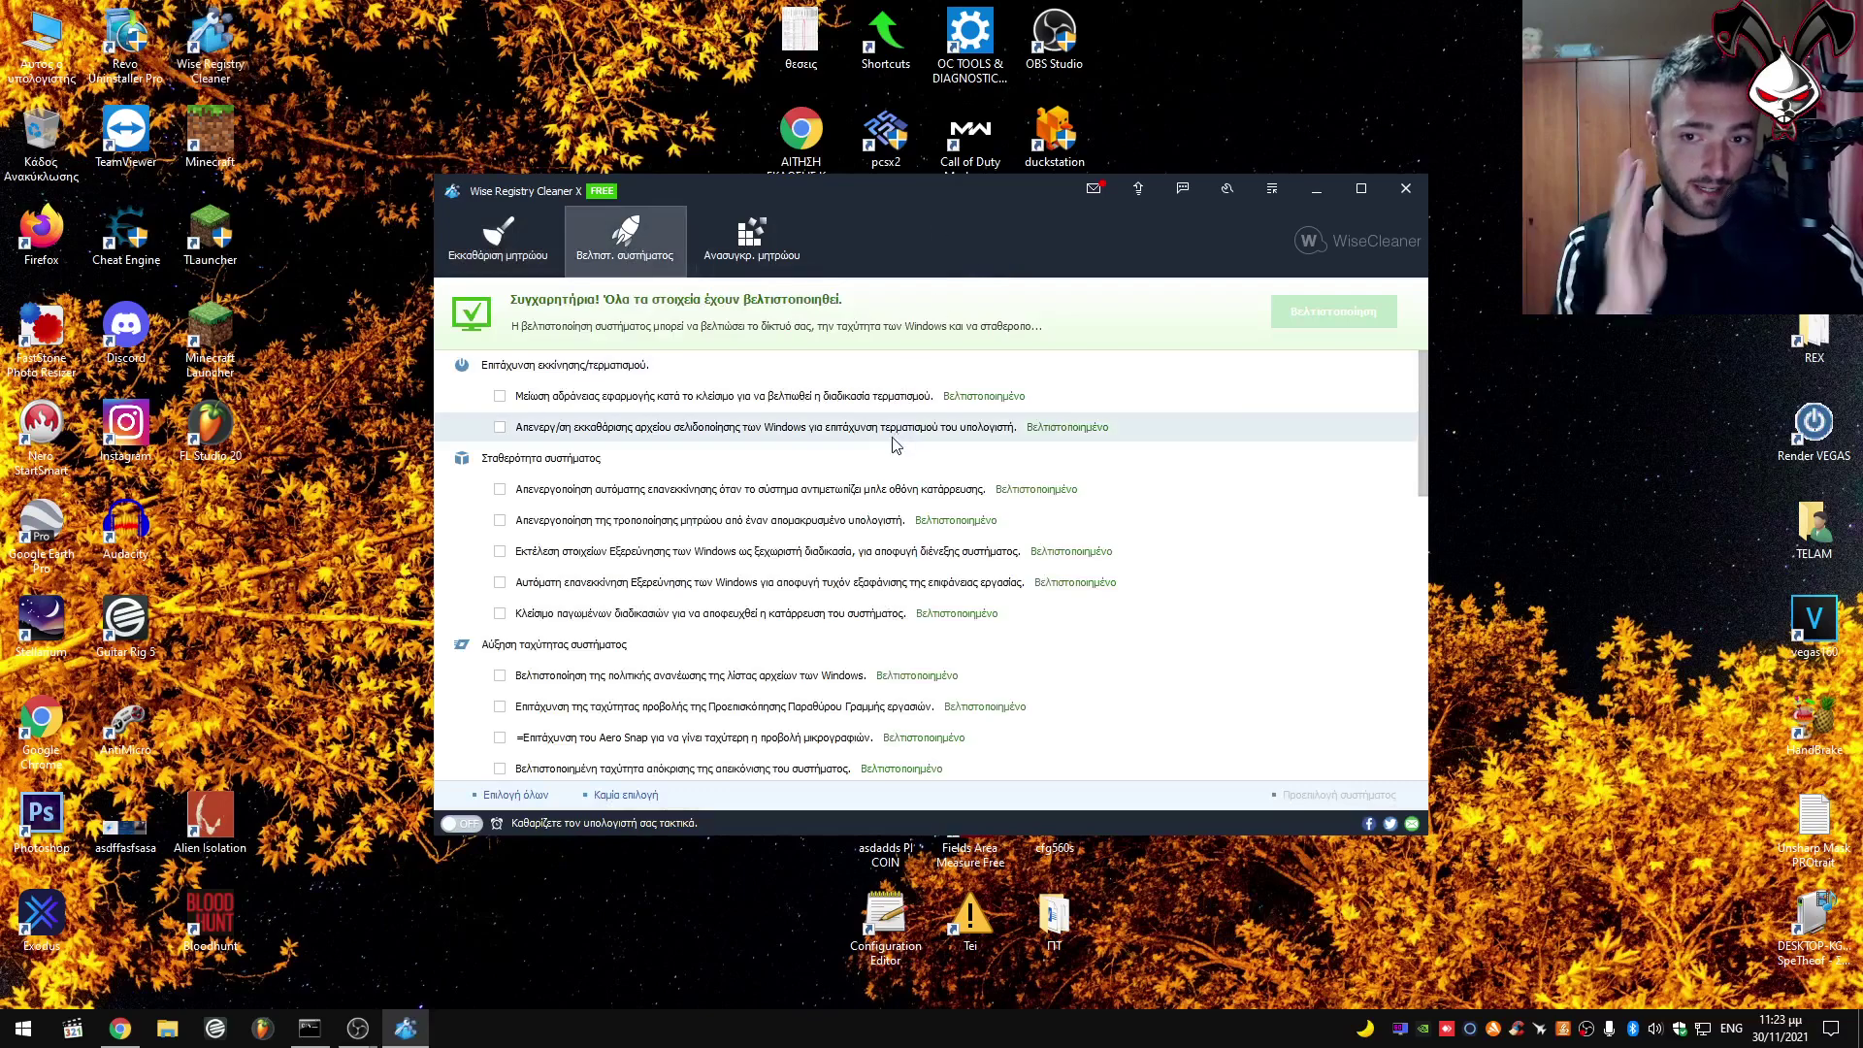
Select all system optimization entries and look through the whole list, including the SSD optimization group.
scroll(854, 560, "down", 2)
scroll(854, 560, "up", 2)
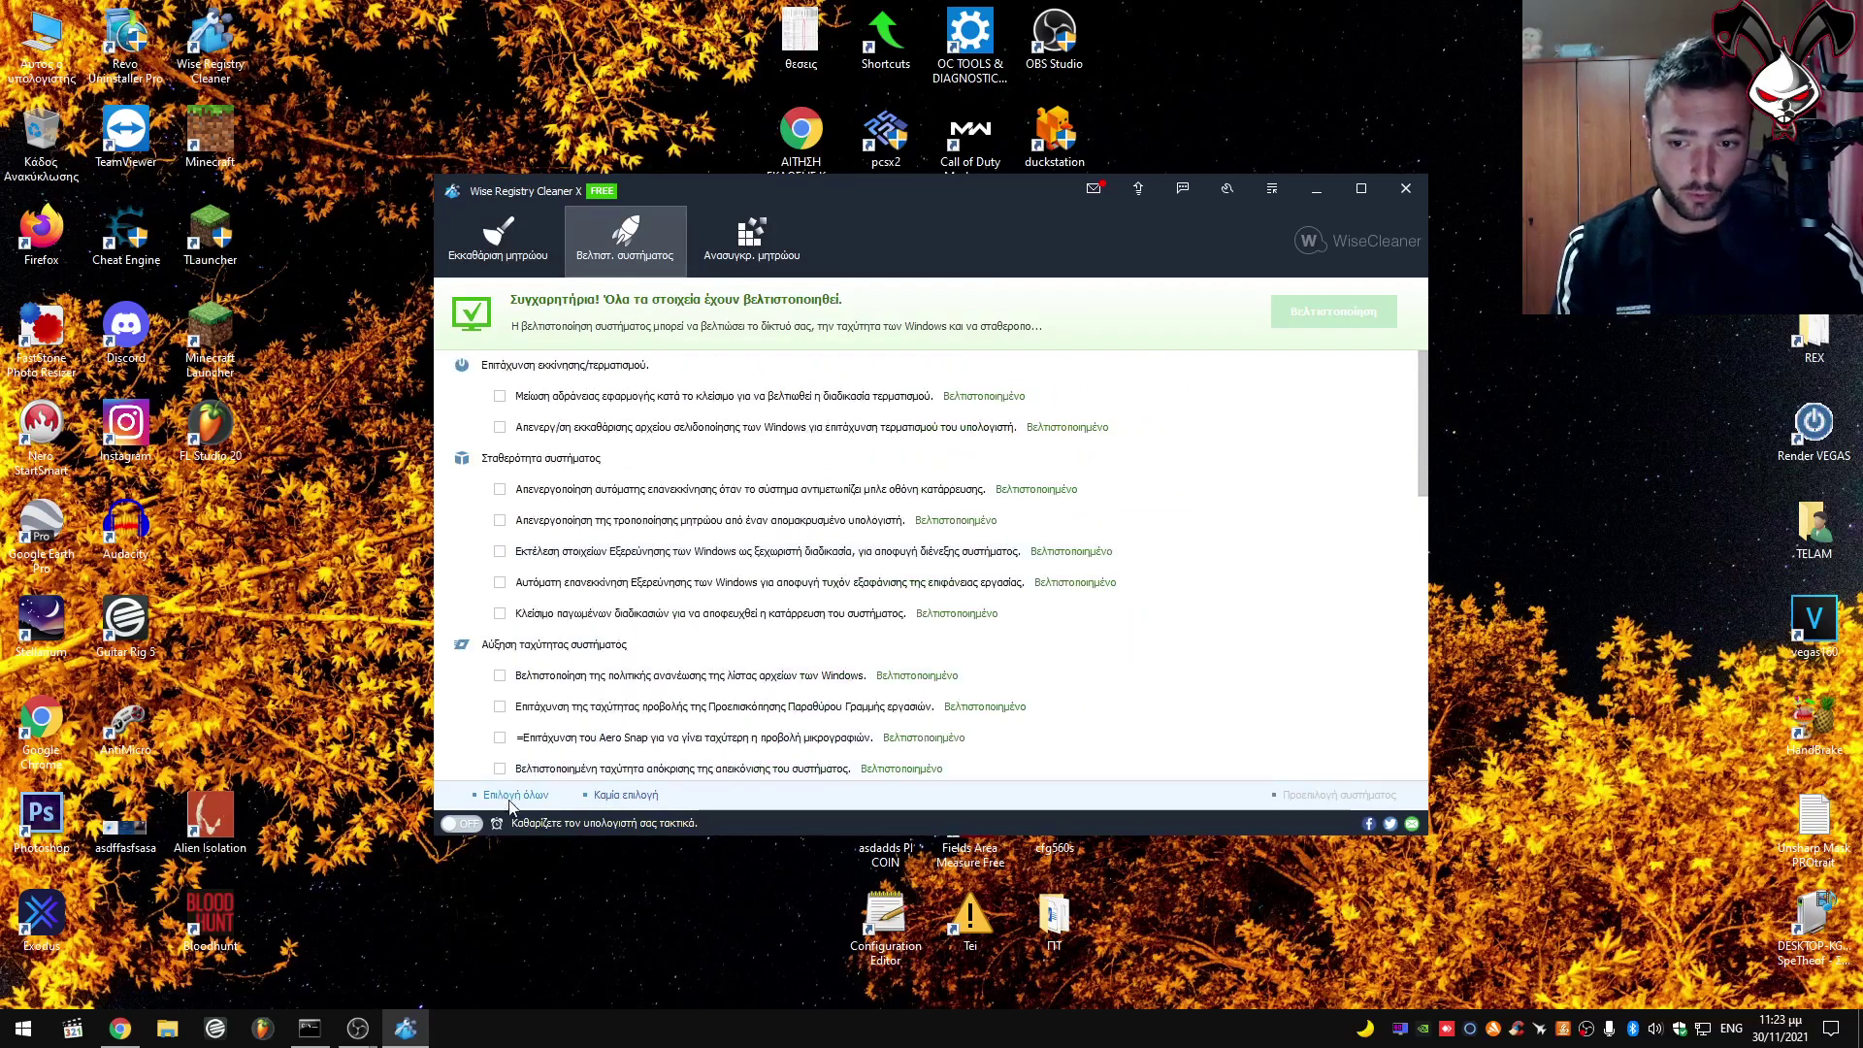
left_click(513, 796)
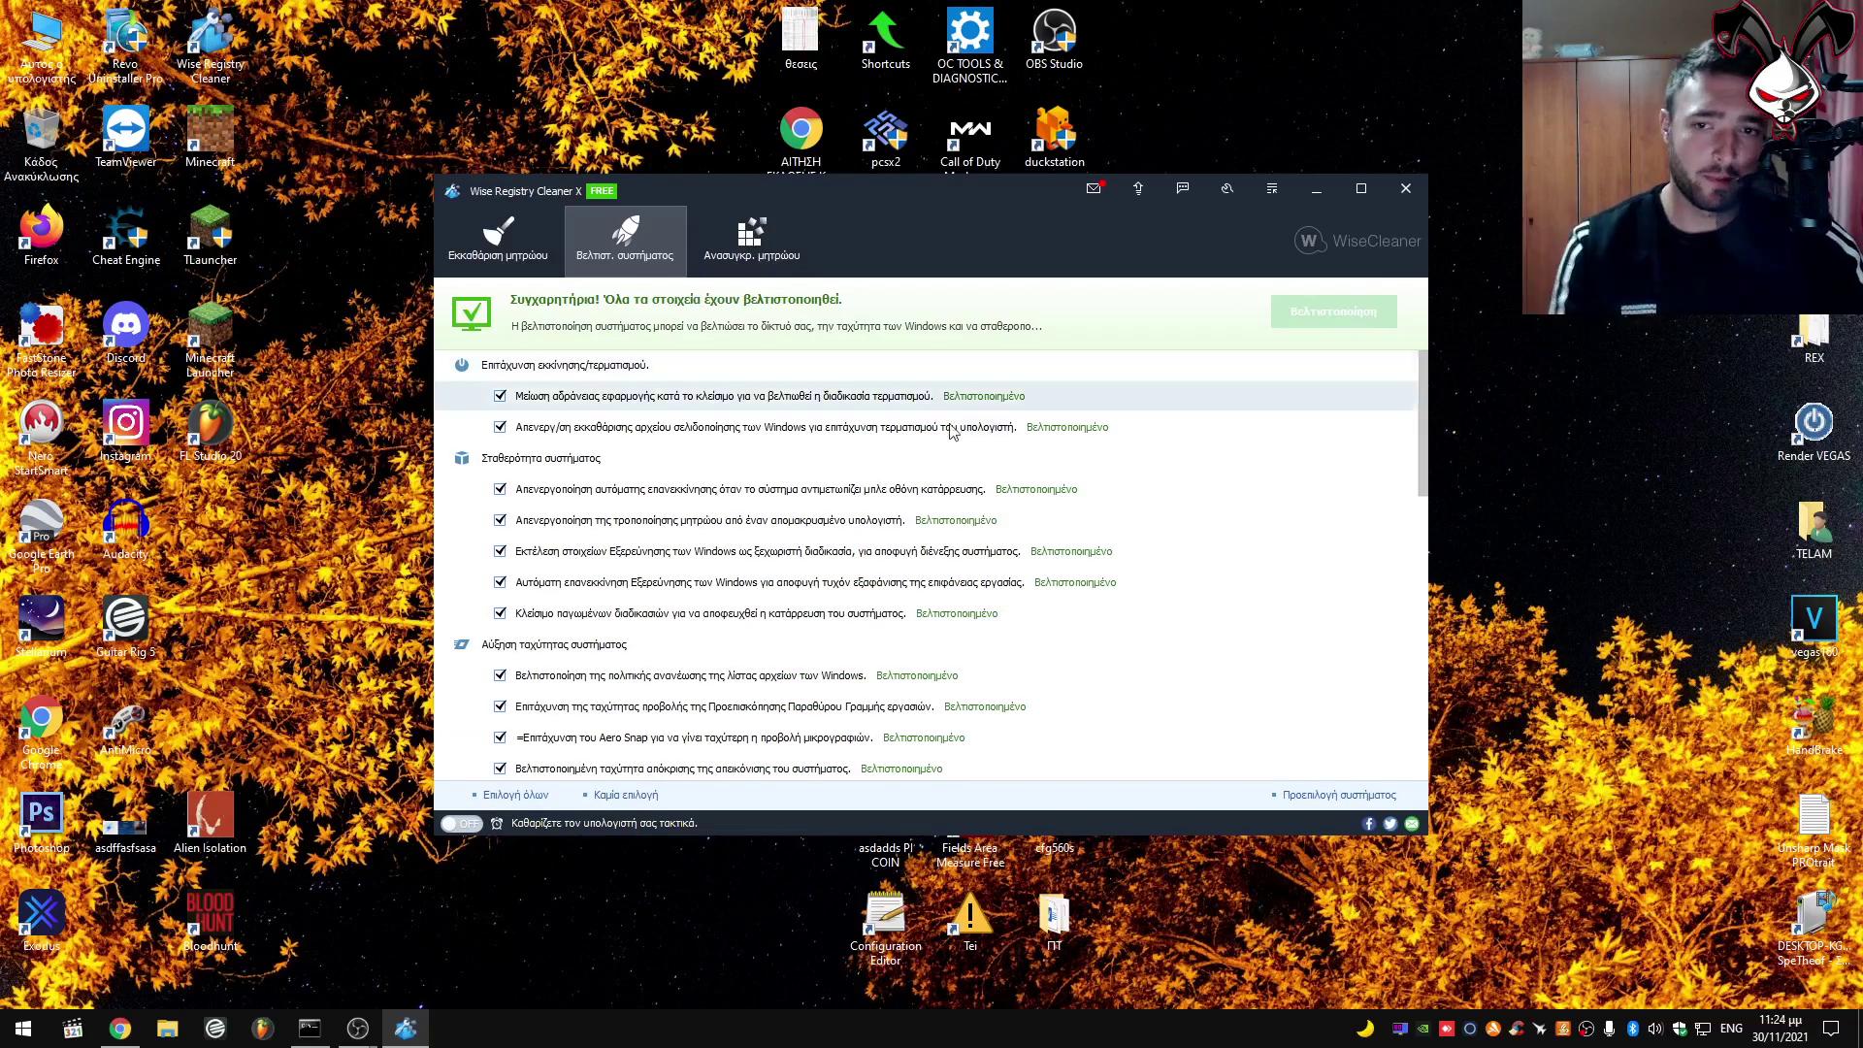
scroll(956, 544, "down", 10)
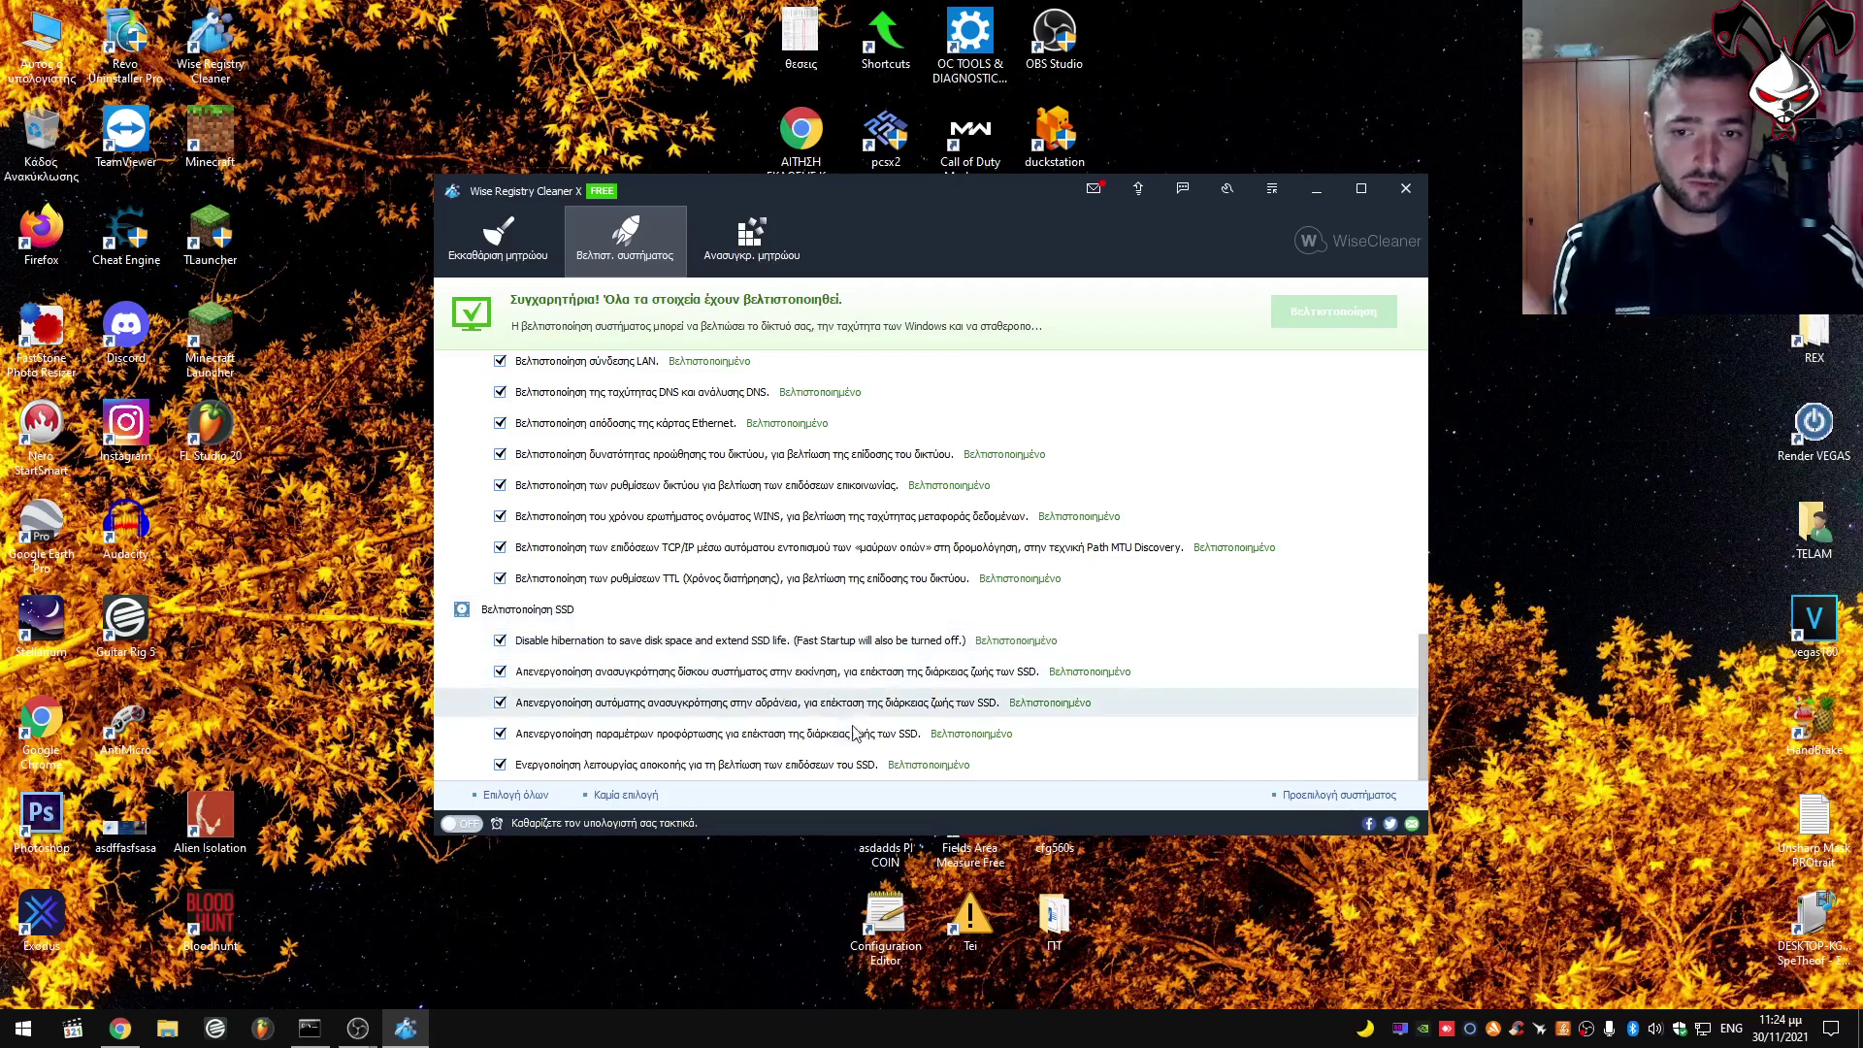
scroll(680, 699, "up", 10)
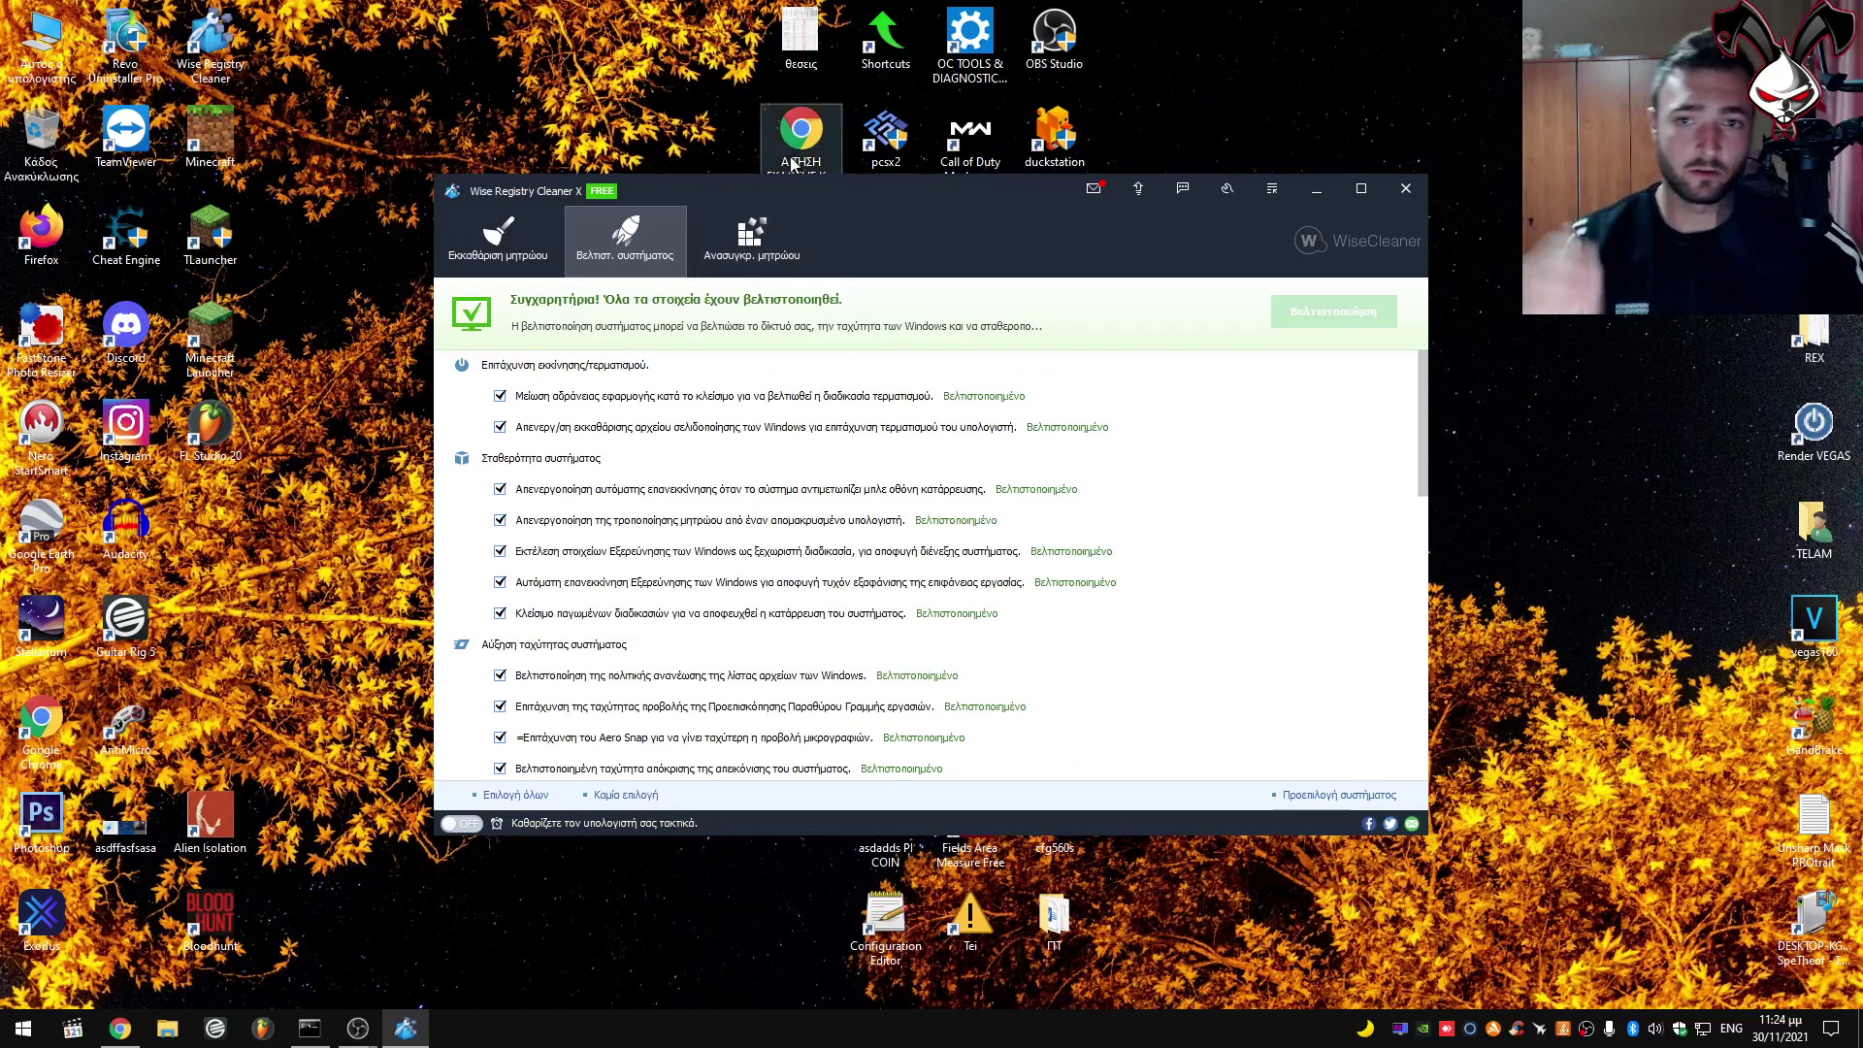
Analyse the registry in the registry defragmentation section (Ανασυγκρ. μητρώου).
left_click(786, 235)
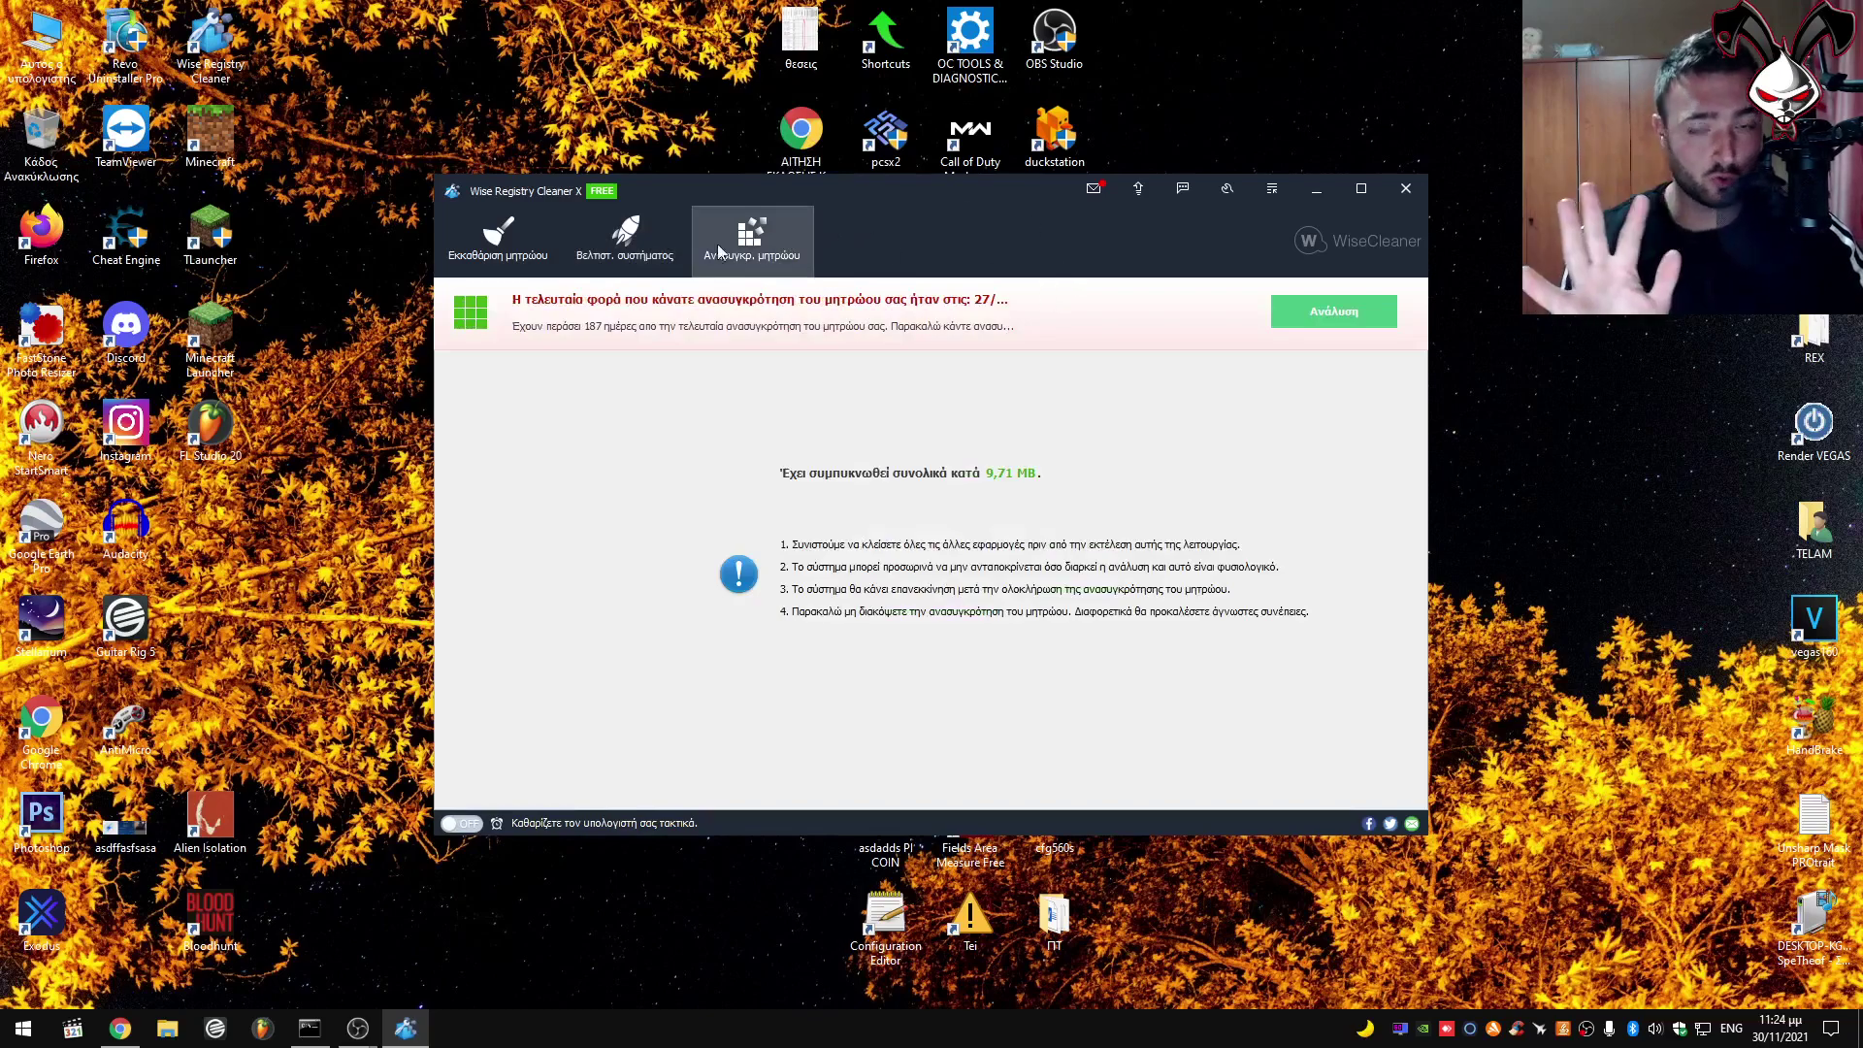
left_click(1323, 314)
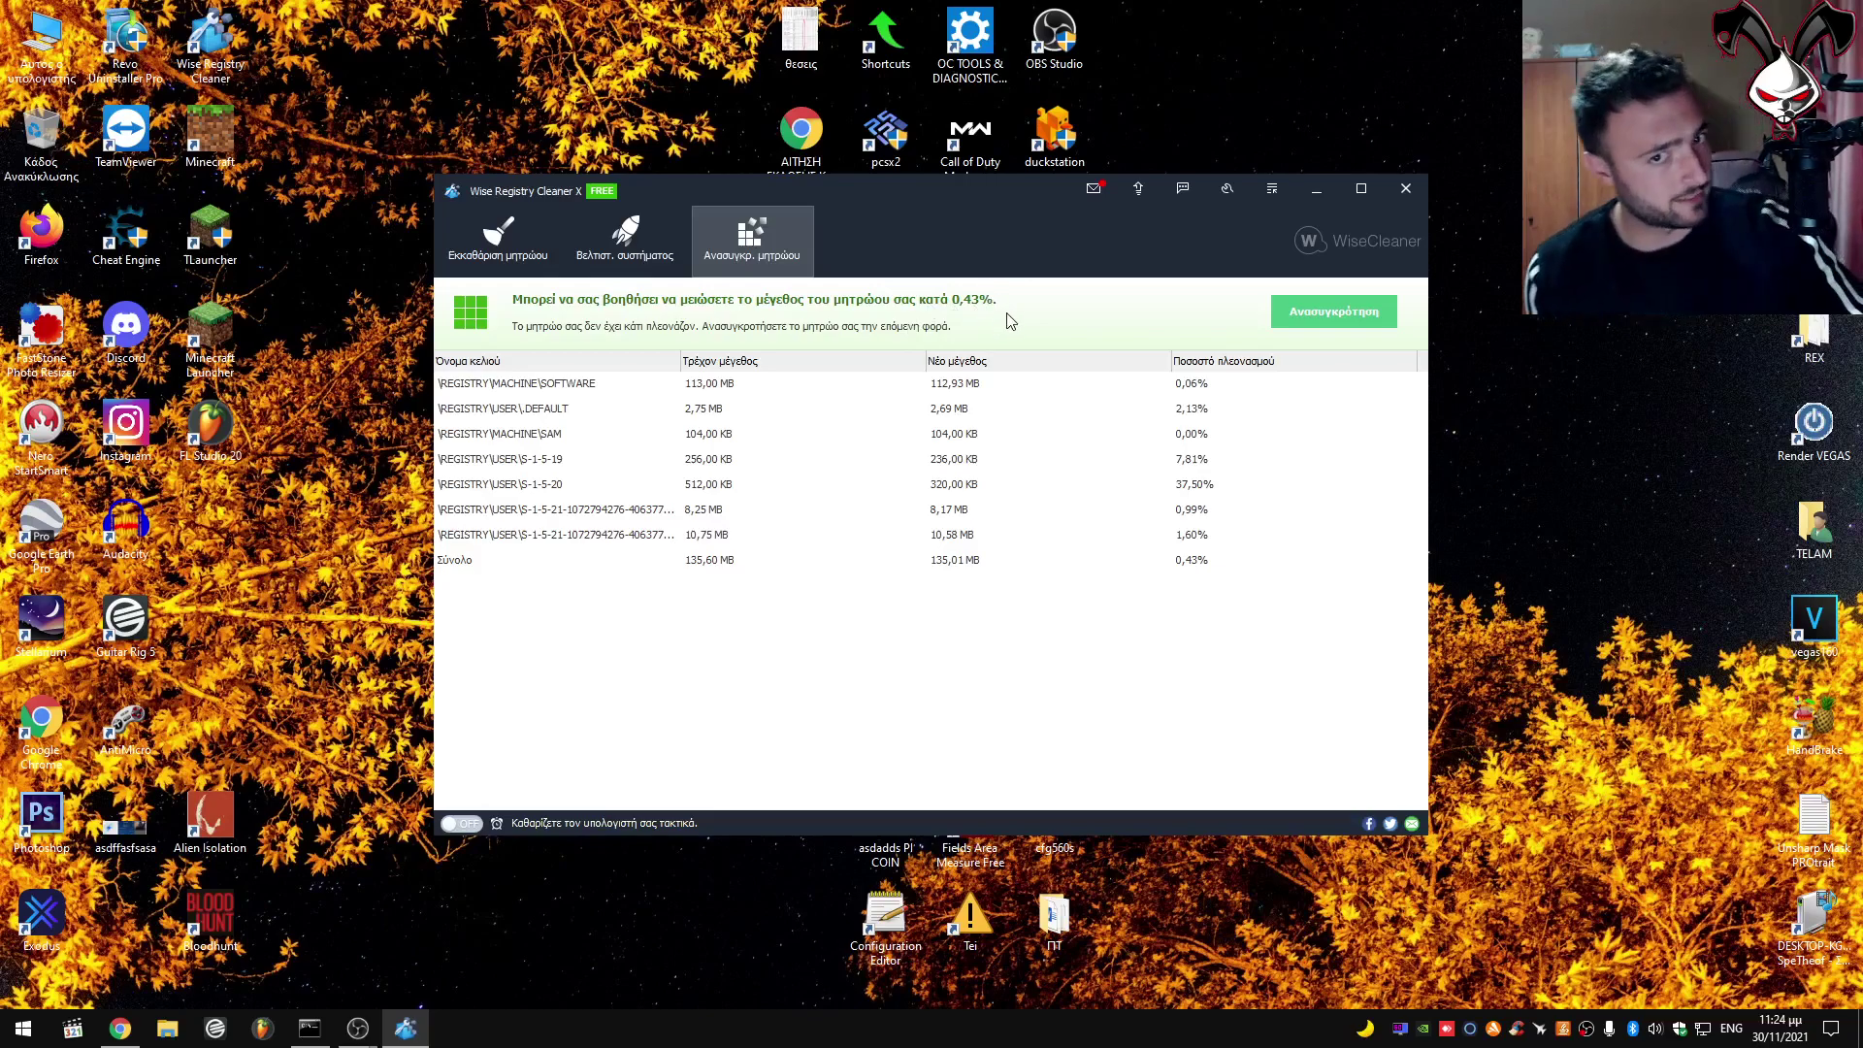
Run a deep scan (Σάρωση σε βάθος) in the registry cleaning section and clean the selected problems.
left_click(505, 241)
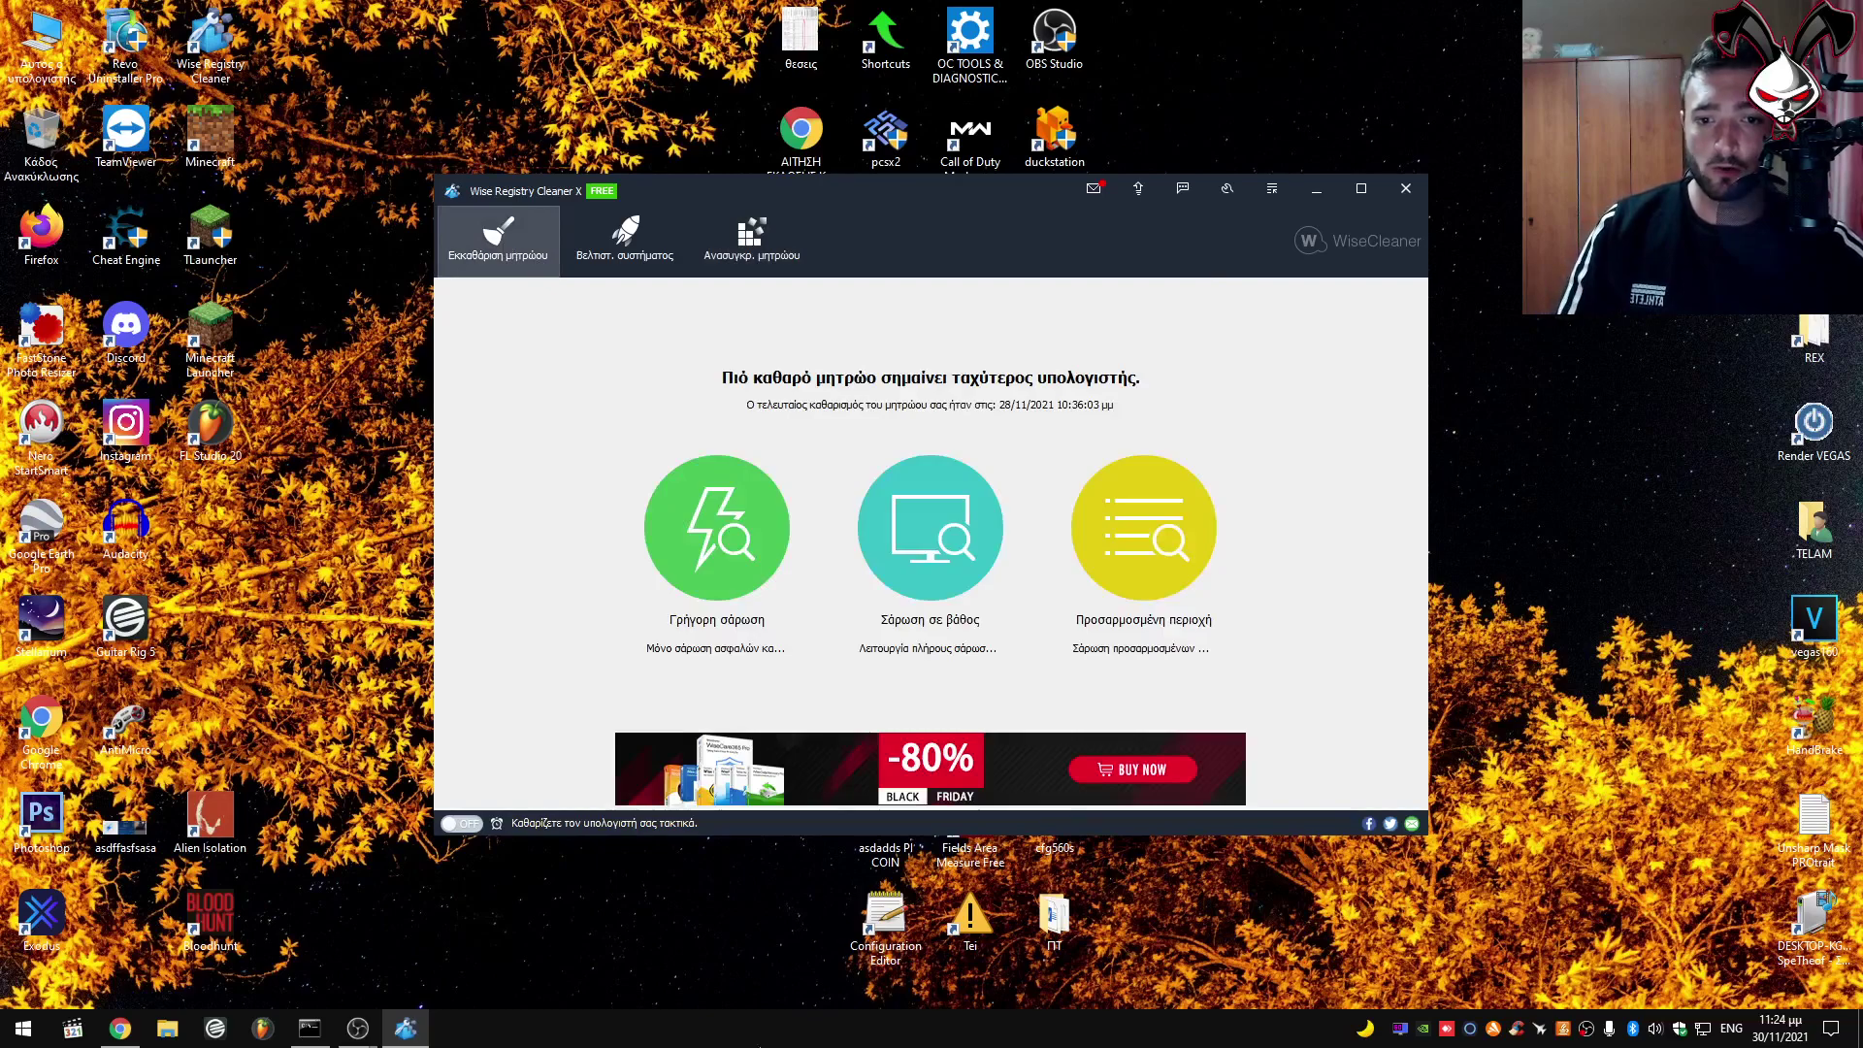
left_click(948, 531)
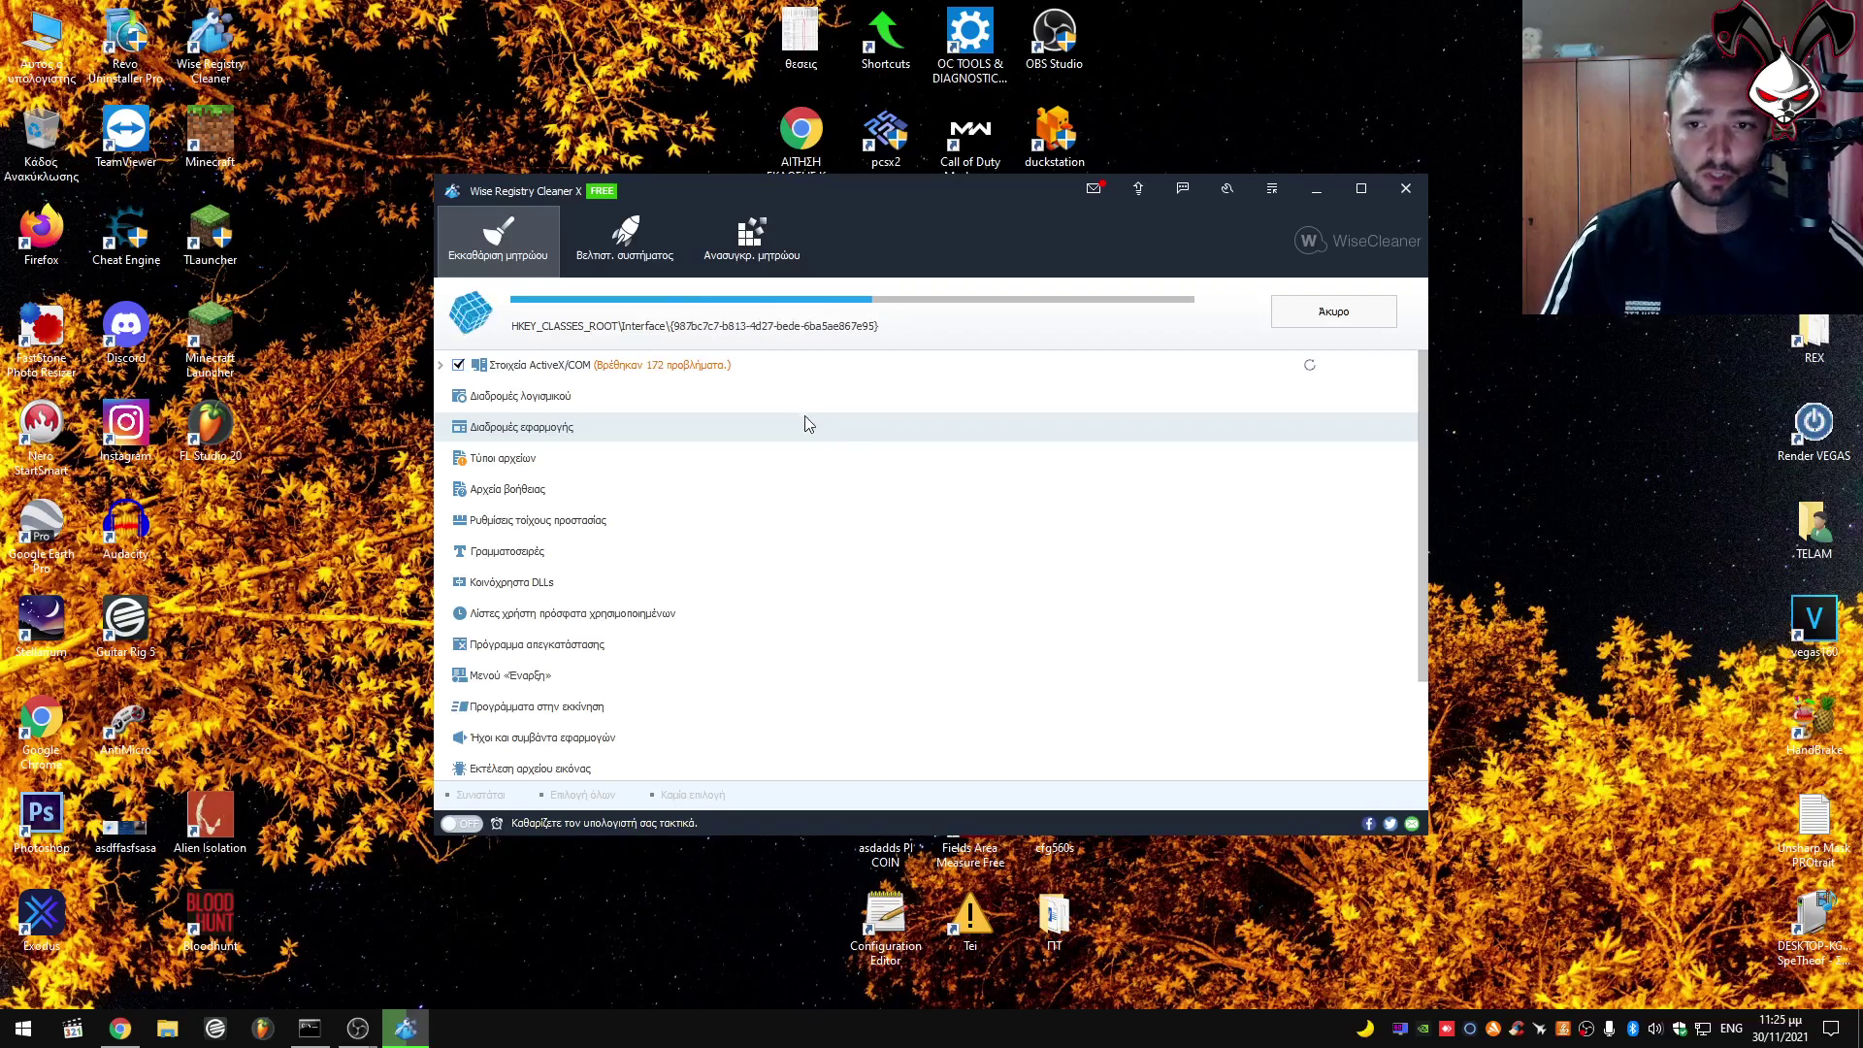
scroll(811, 611, "down", 10)
scroll(811, 611, "up", 10)
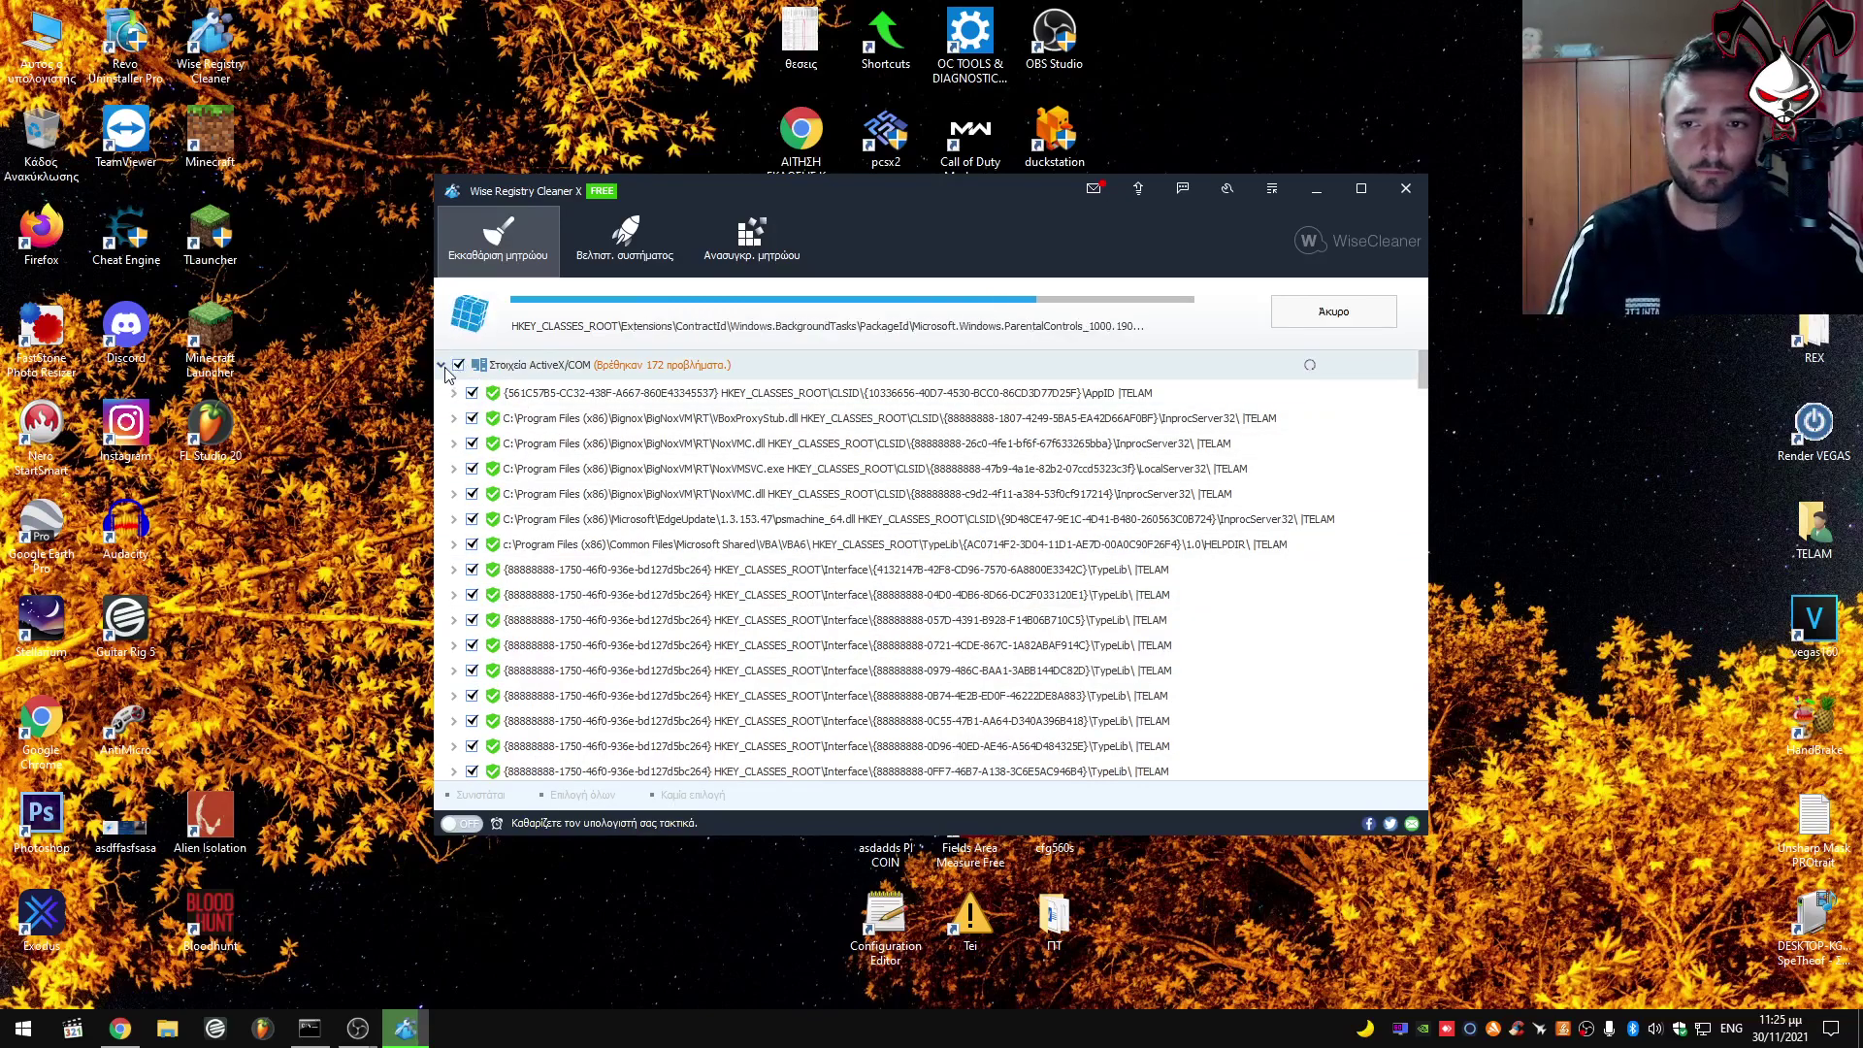
left_click(460, 365)
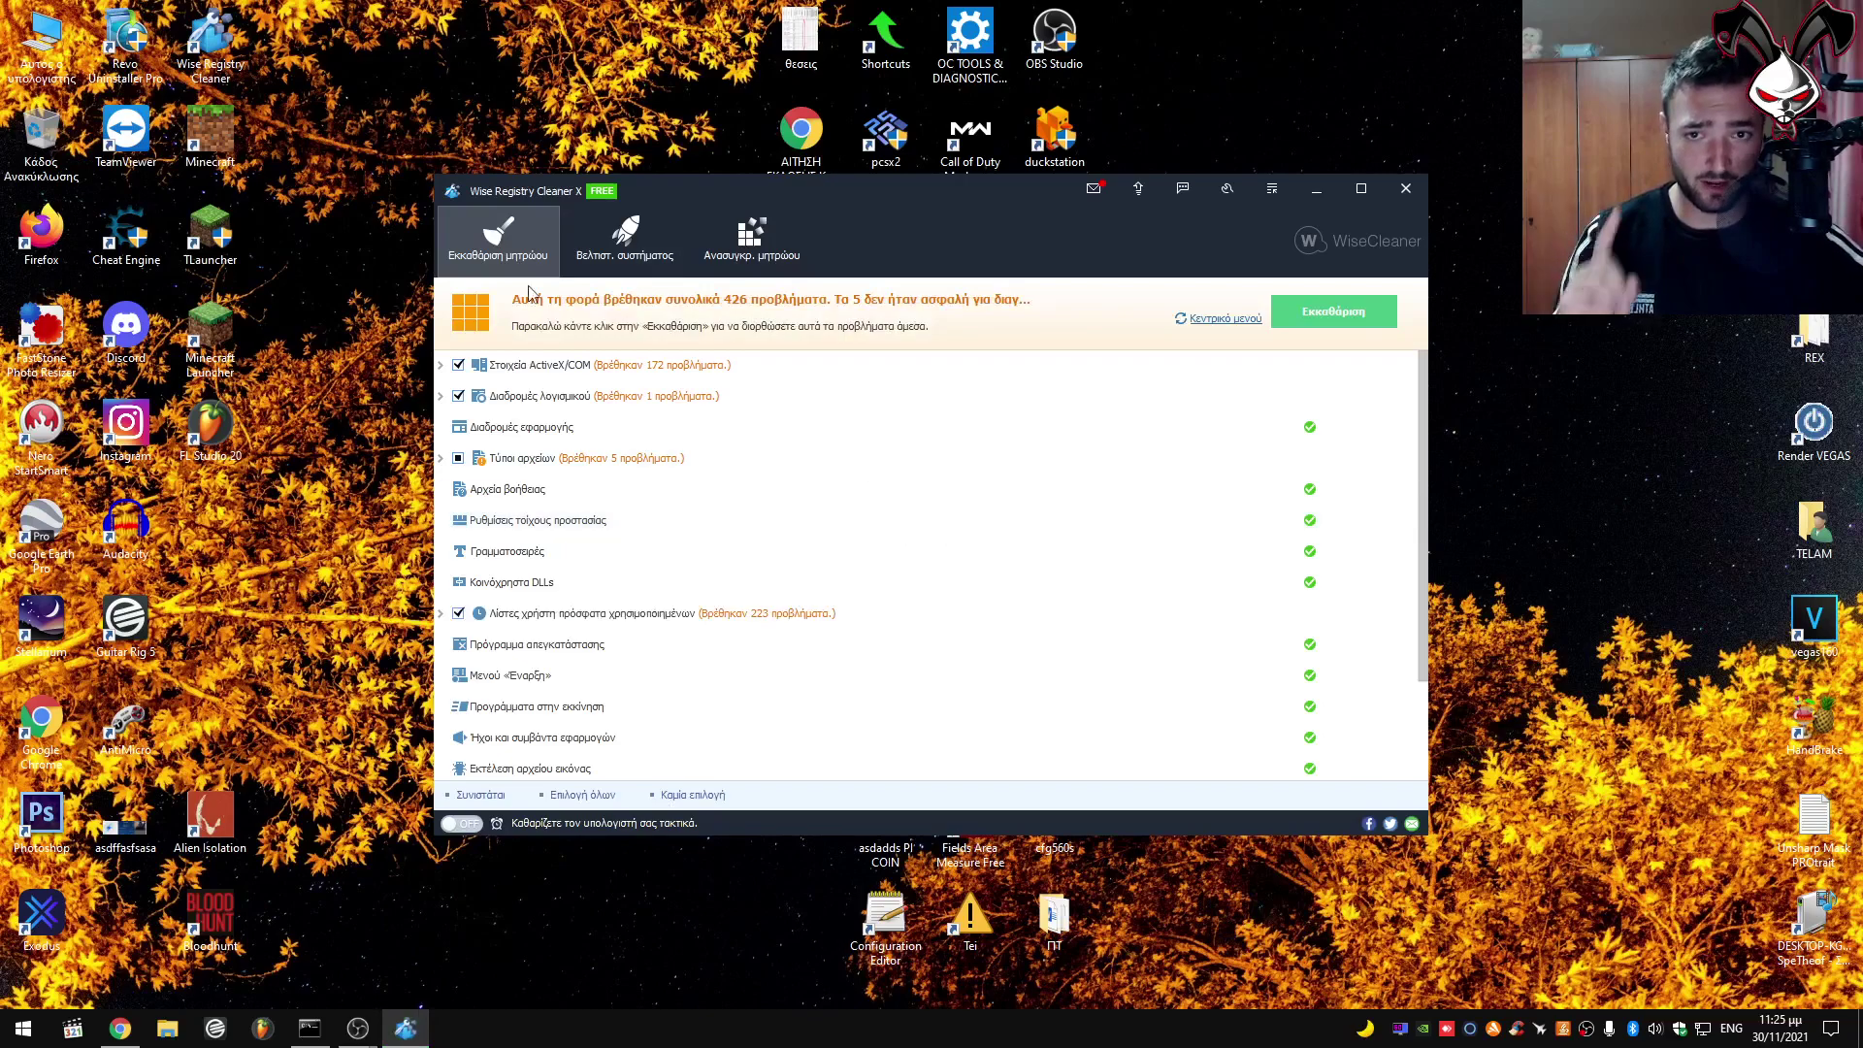
left_click(1325, 314)
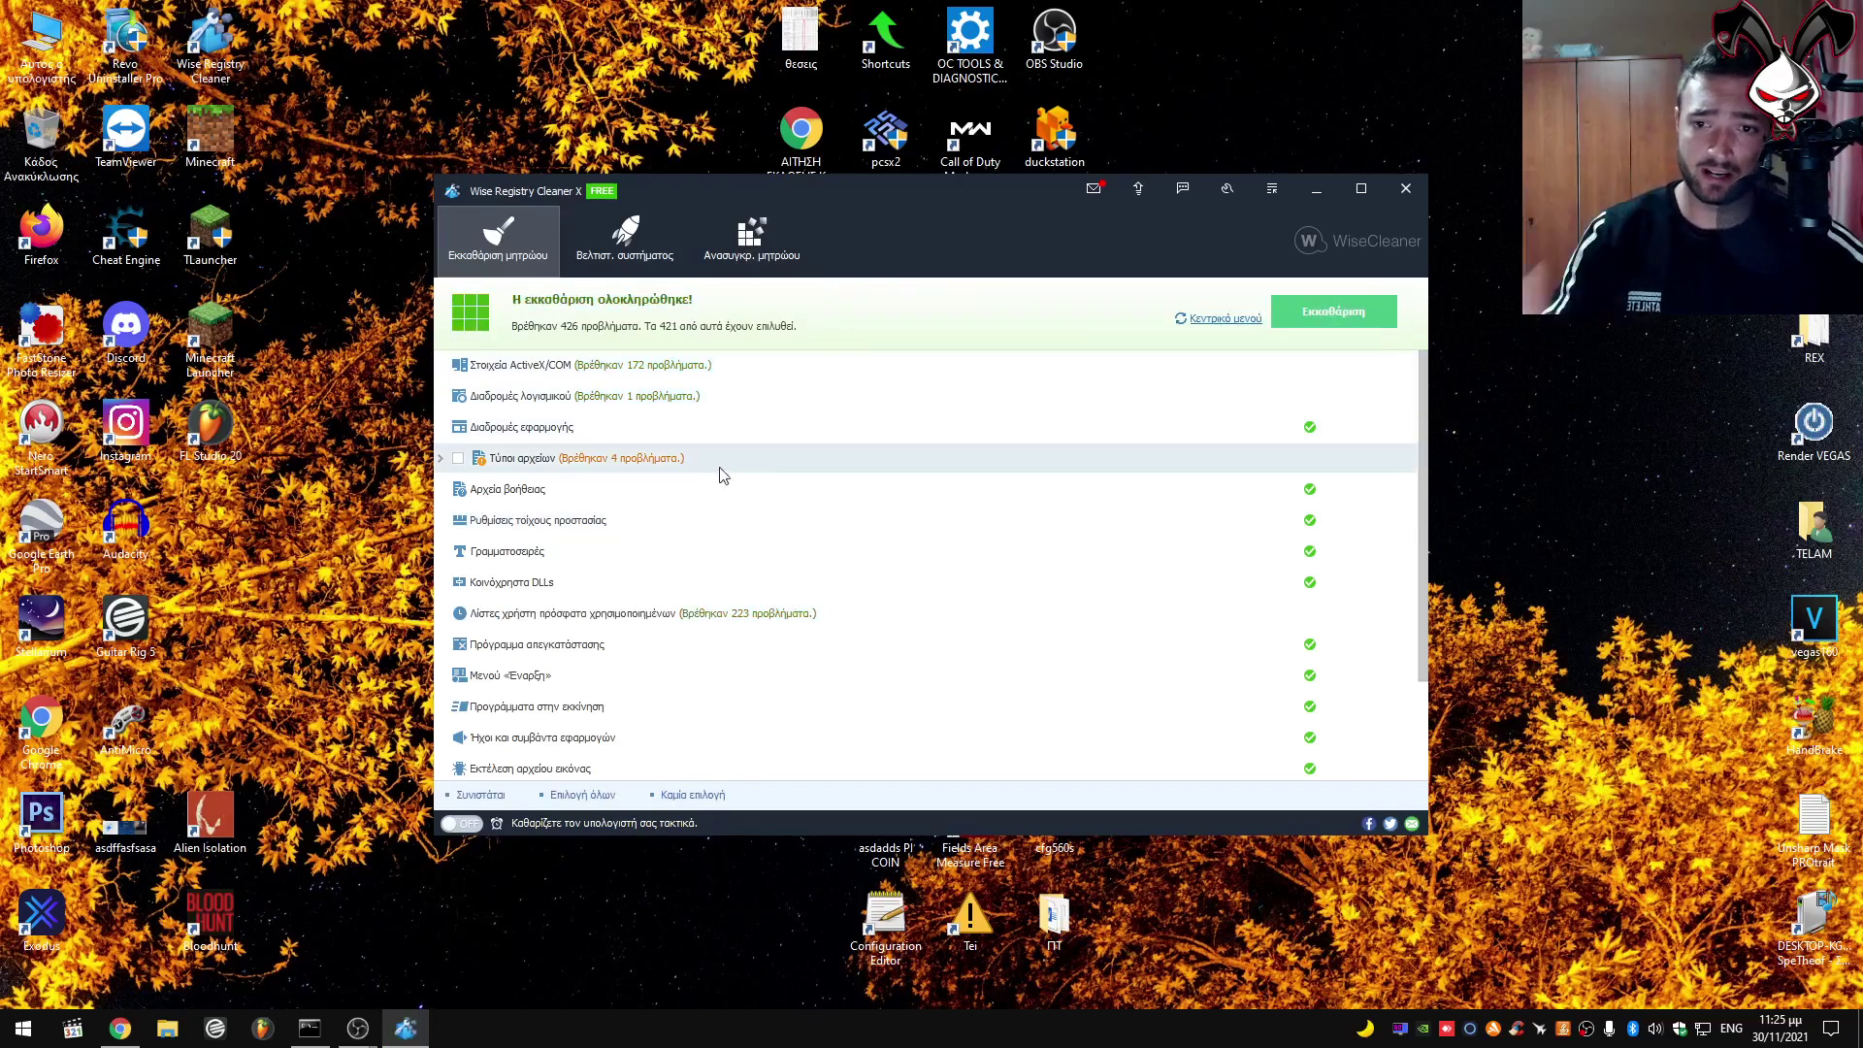
Expand the file types category (Τύποι αρχείων) and examine the registry entries remaining after the cleanup.
left_click(442, 469)
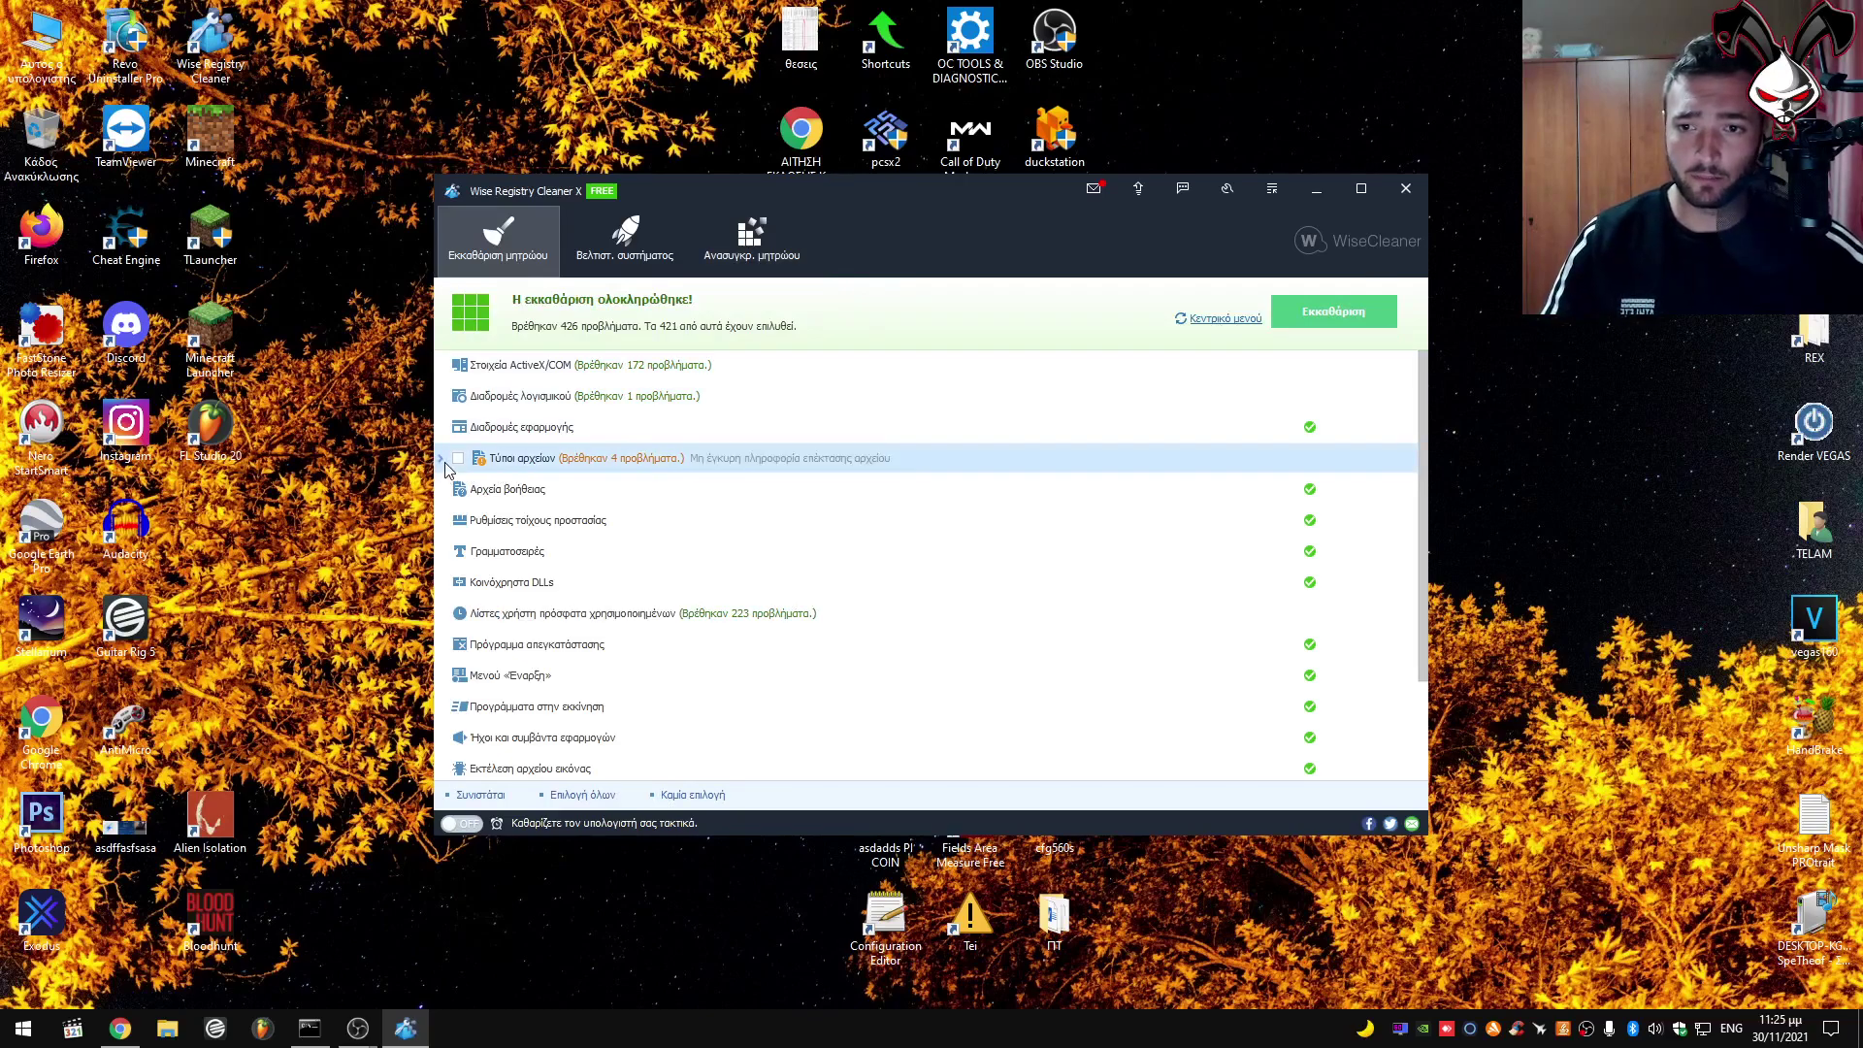
left_click(443, 459)
left_click(719, 494)
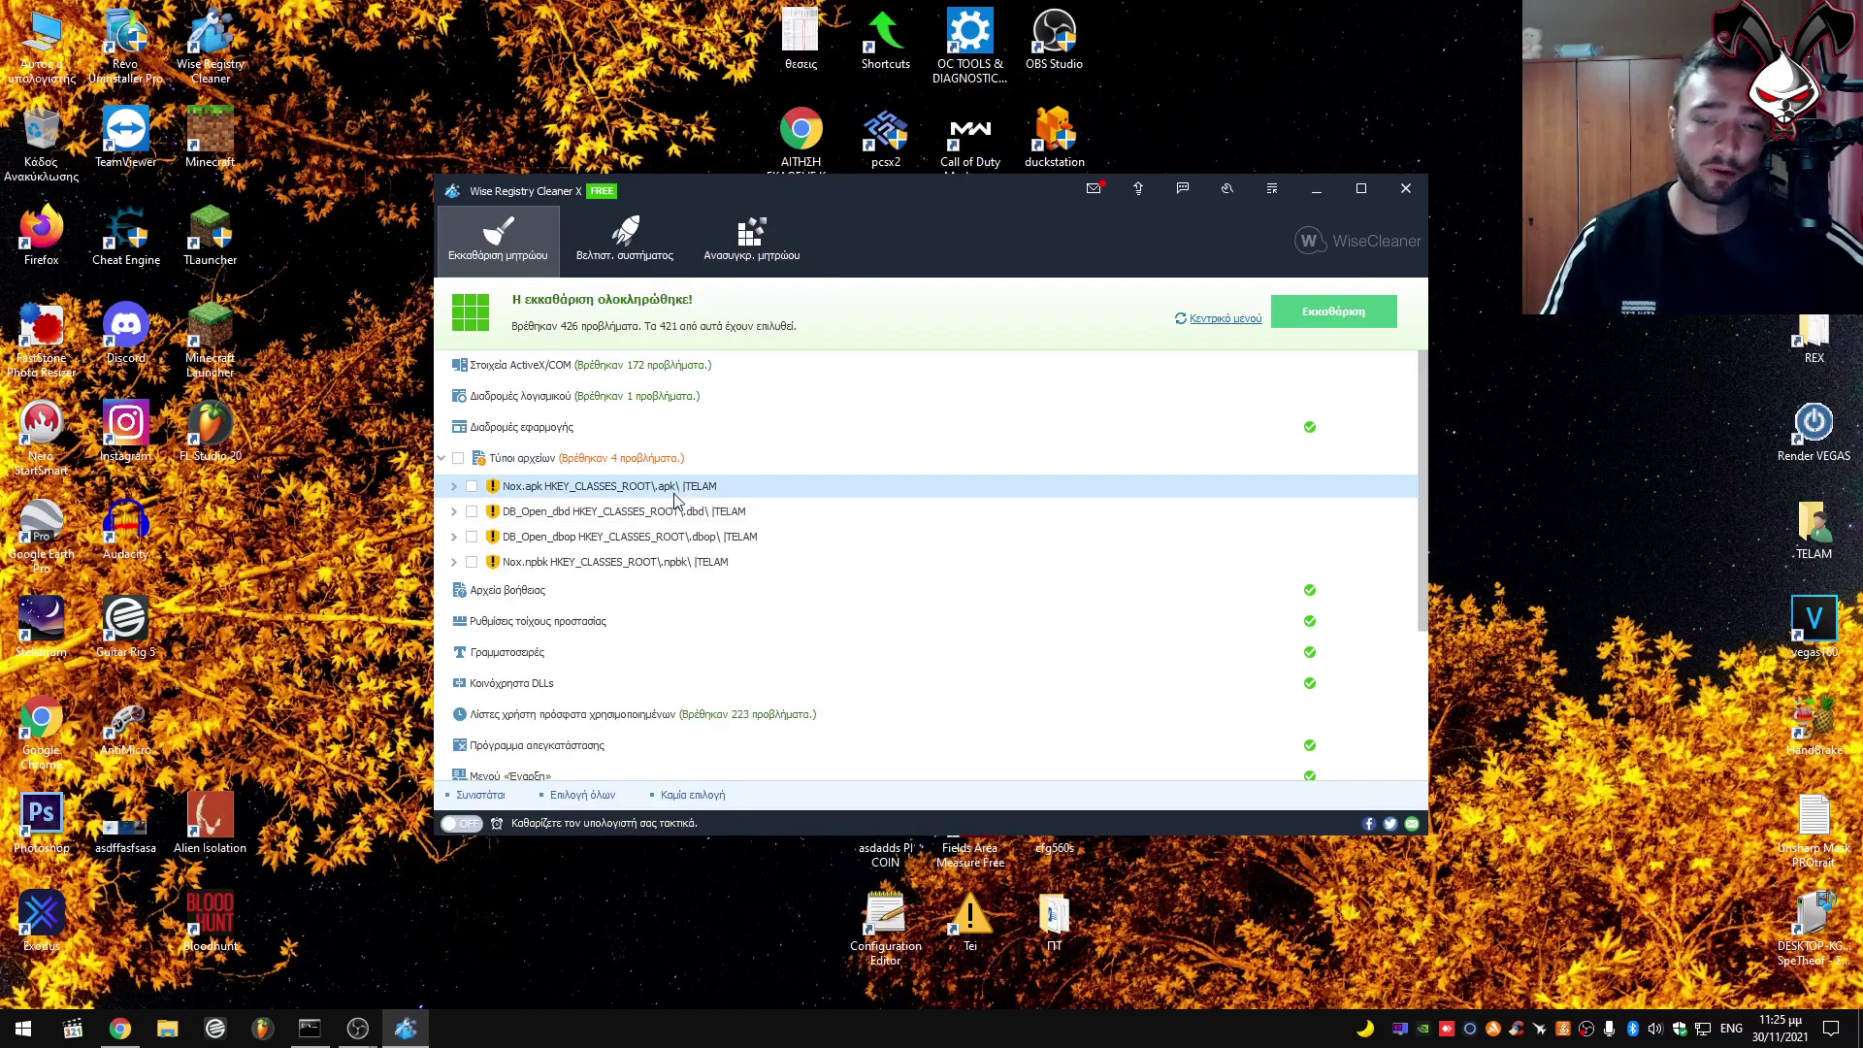
left_click(719, 515)
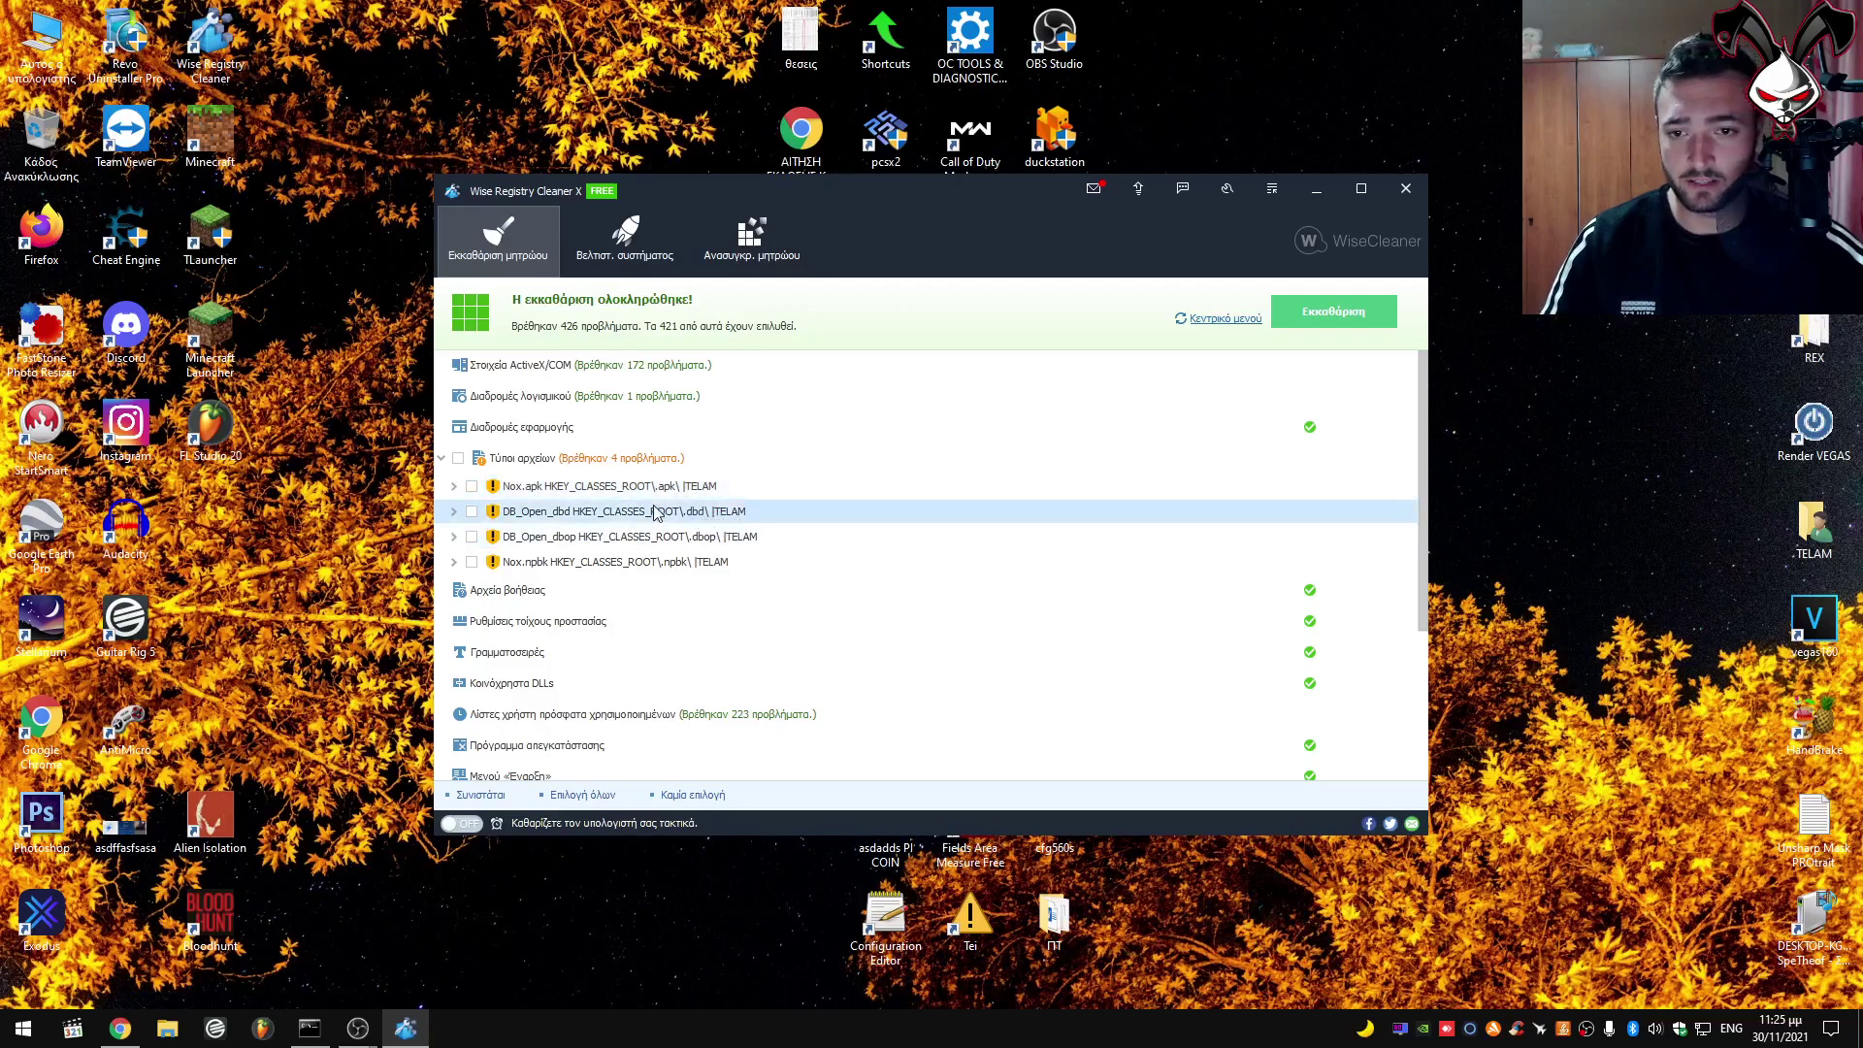
left_click(645, 565)
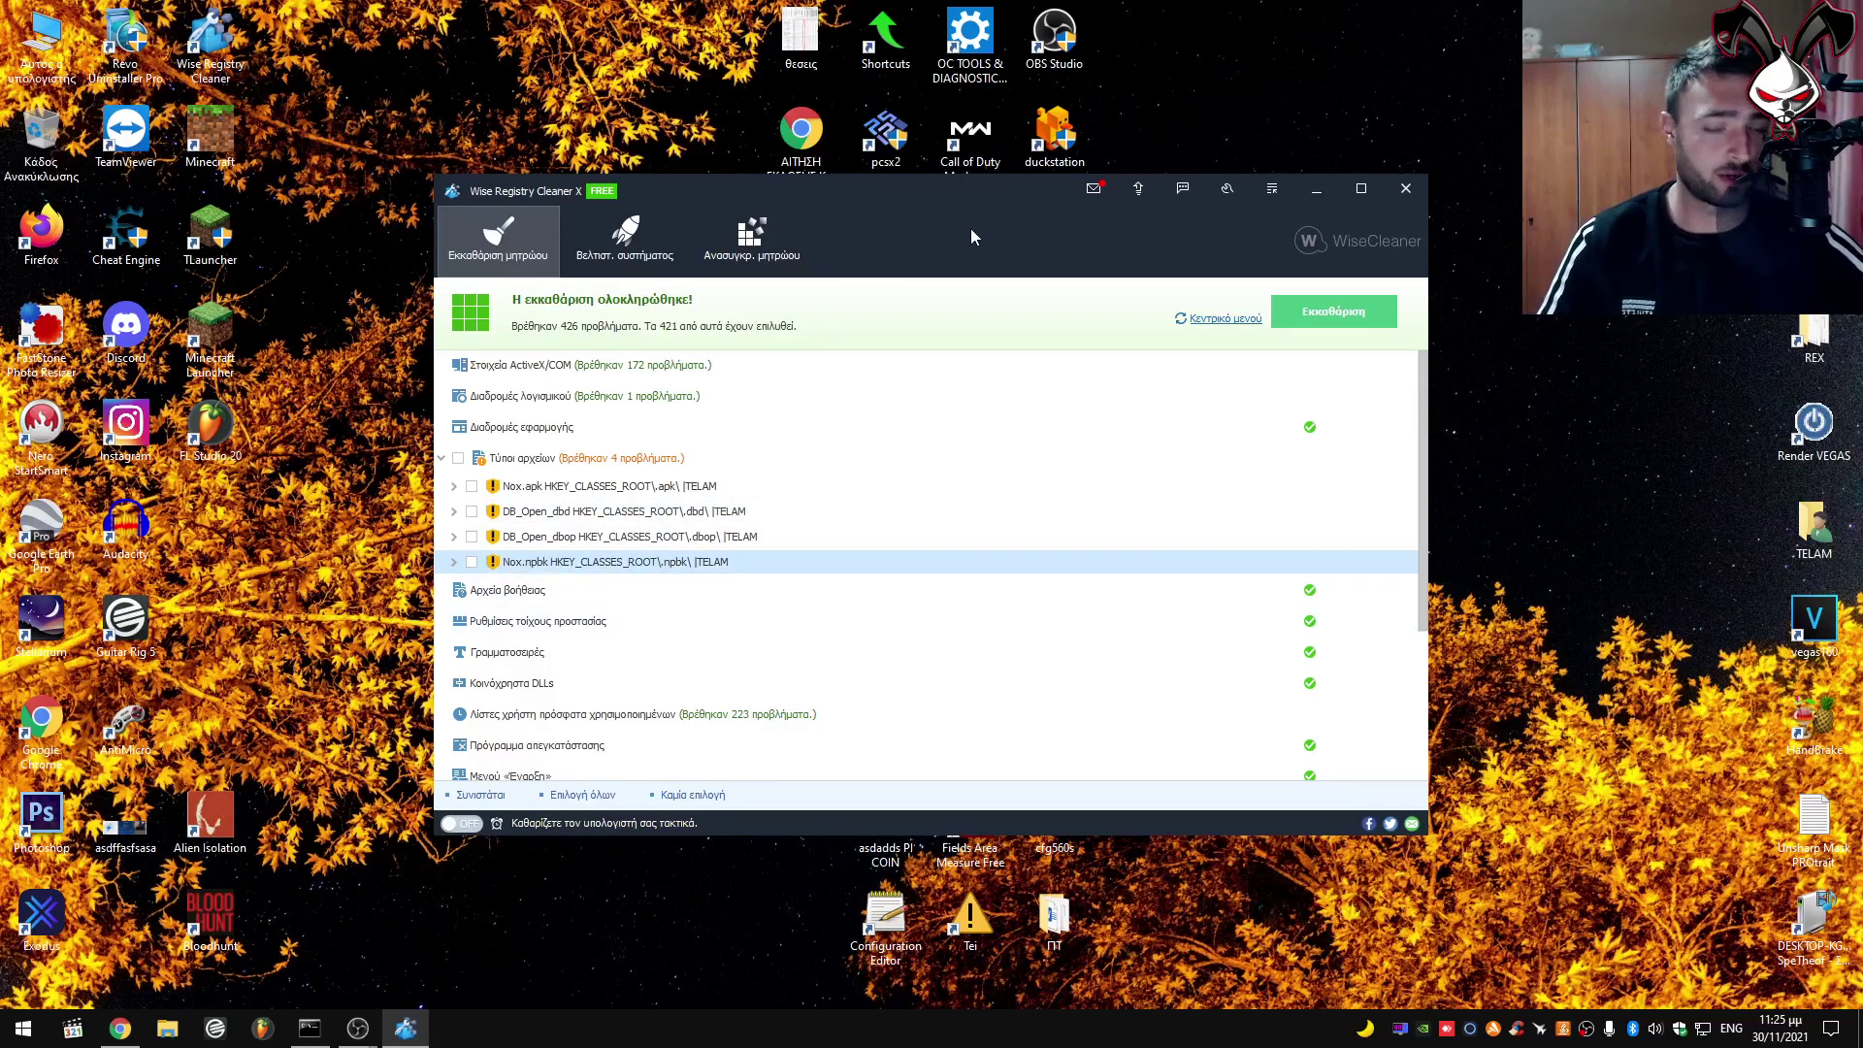
Show the system optimization and registry defragmentation sections again, and close Wise Registry Cleaner.
left_click(644, 235)
left_click(762, 237)
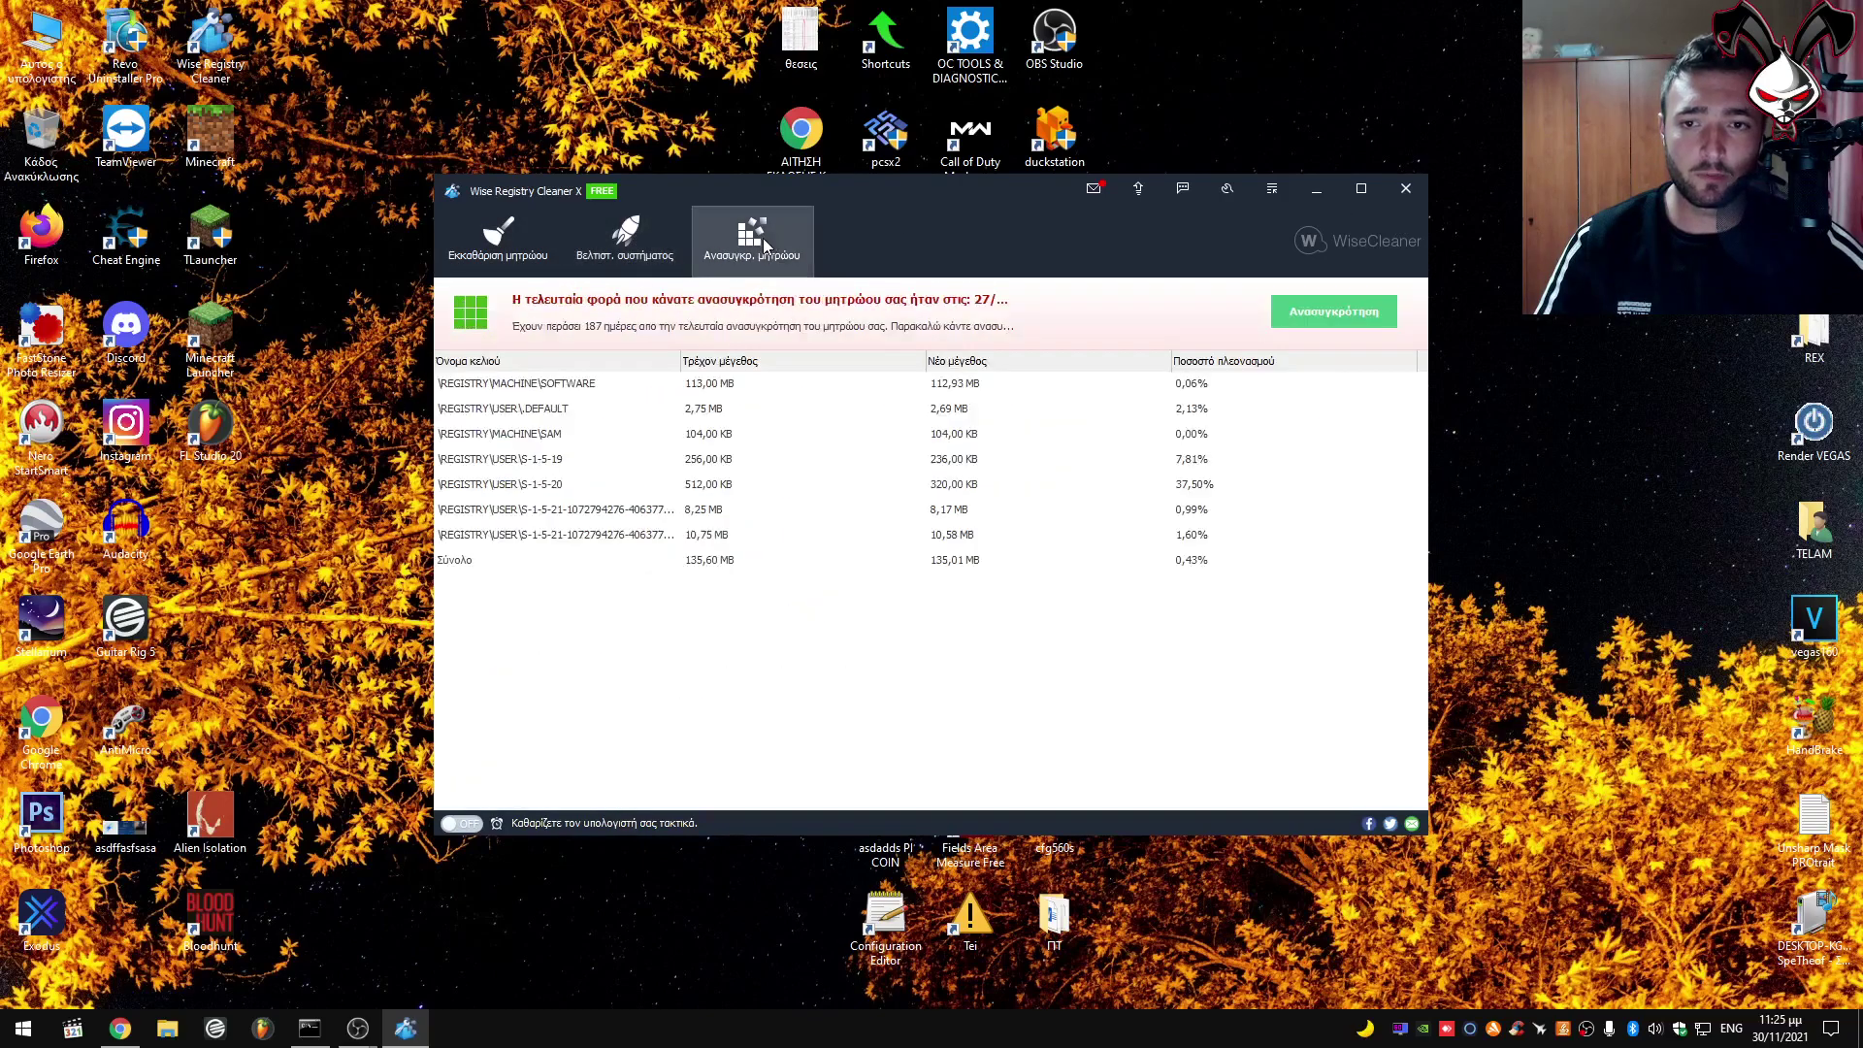
left_click(1406, 188)
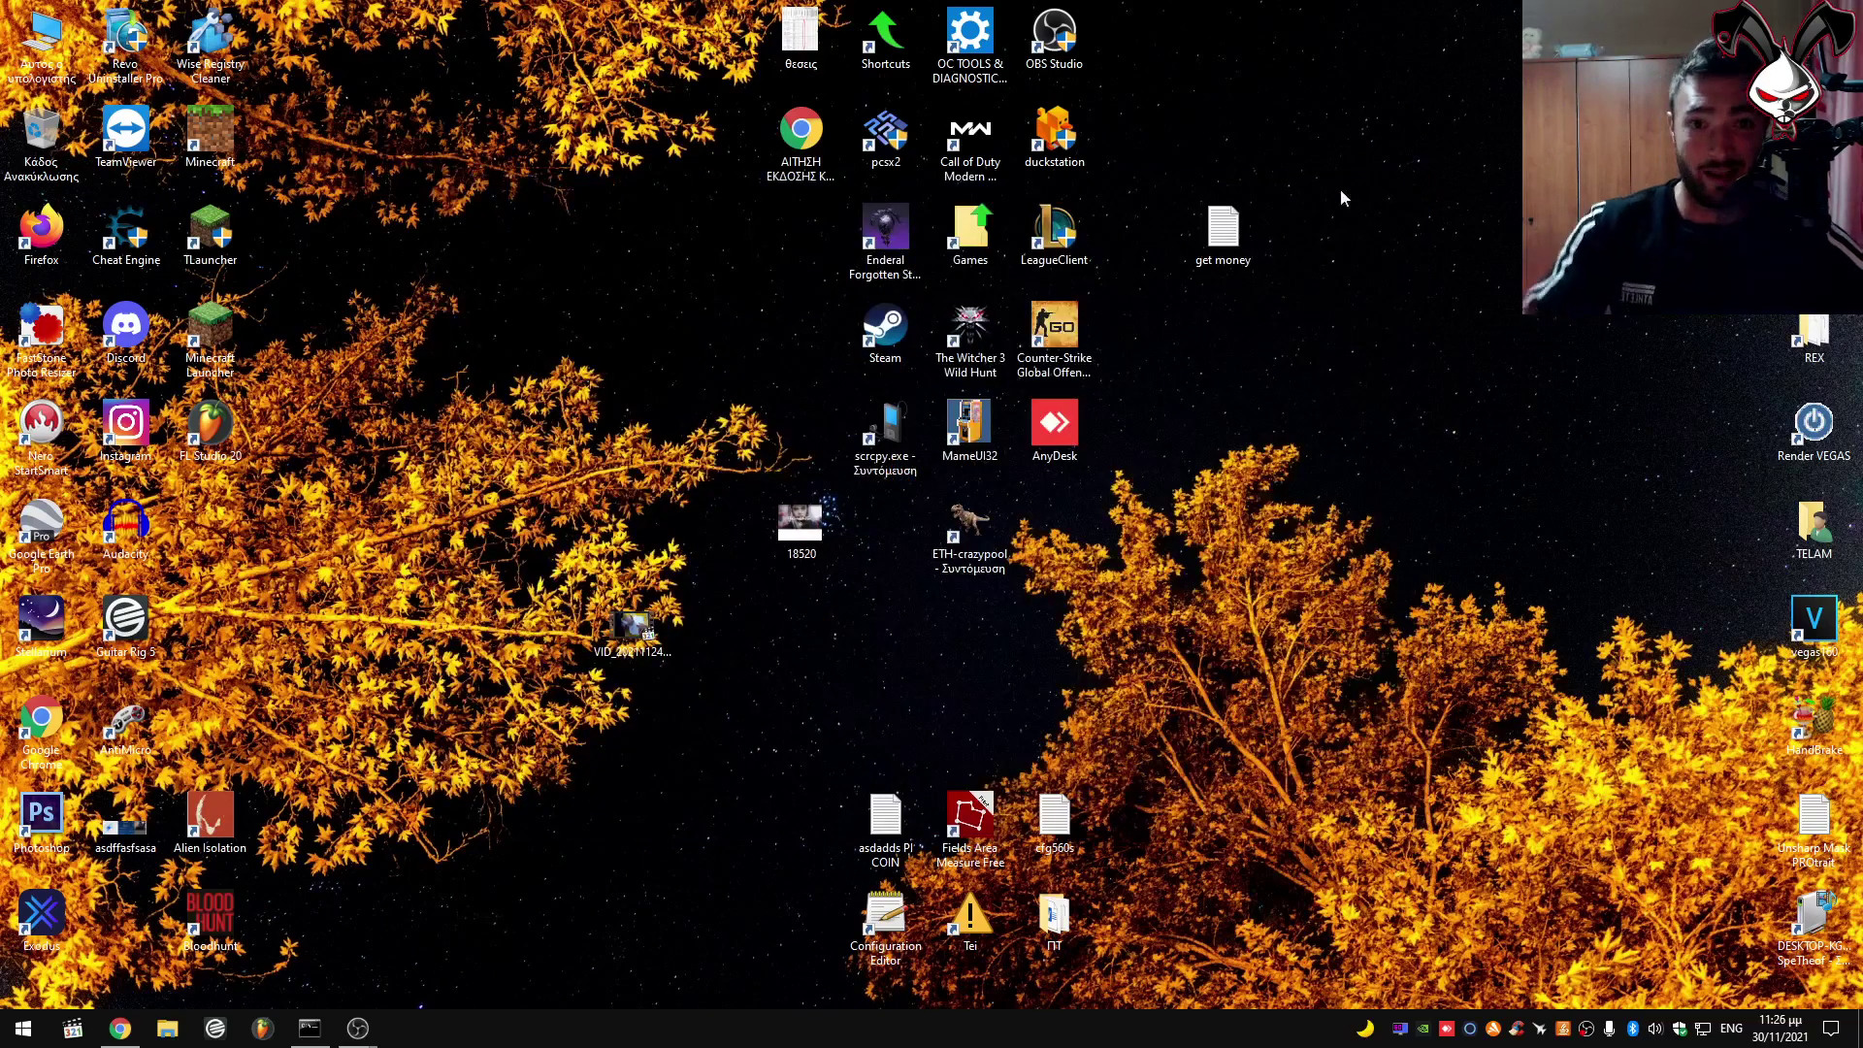
Open Task Manager and show the startup programs (Εκκίνηση) sorted by status (Κατάσταση).
right_click(779, 1025)
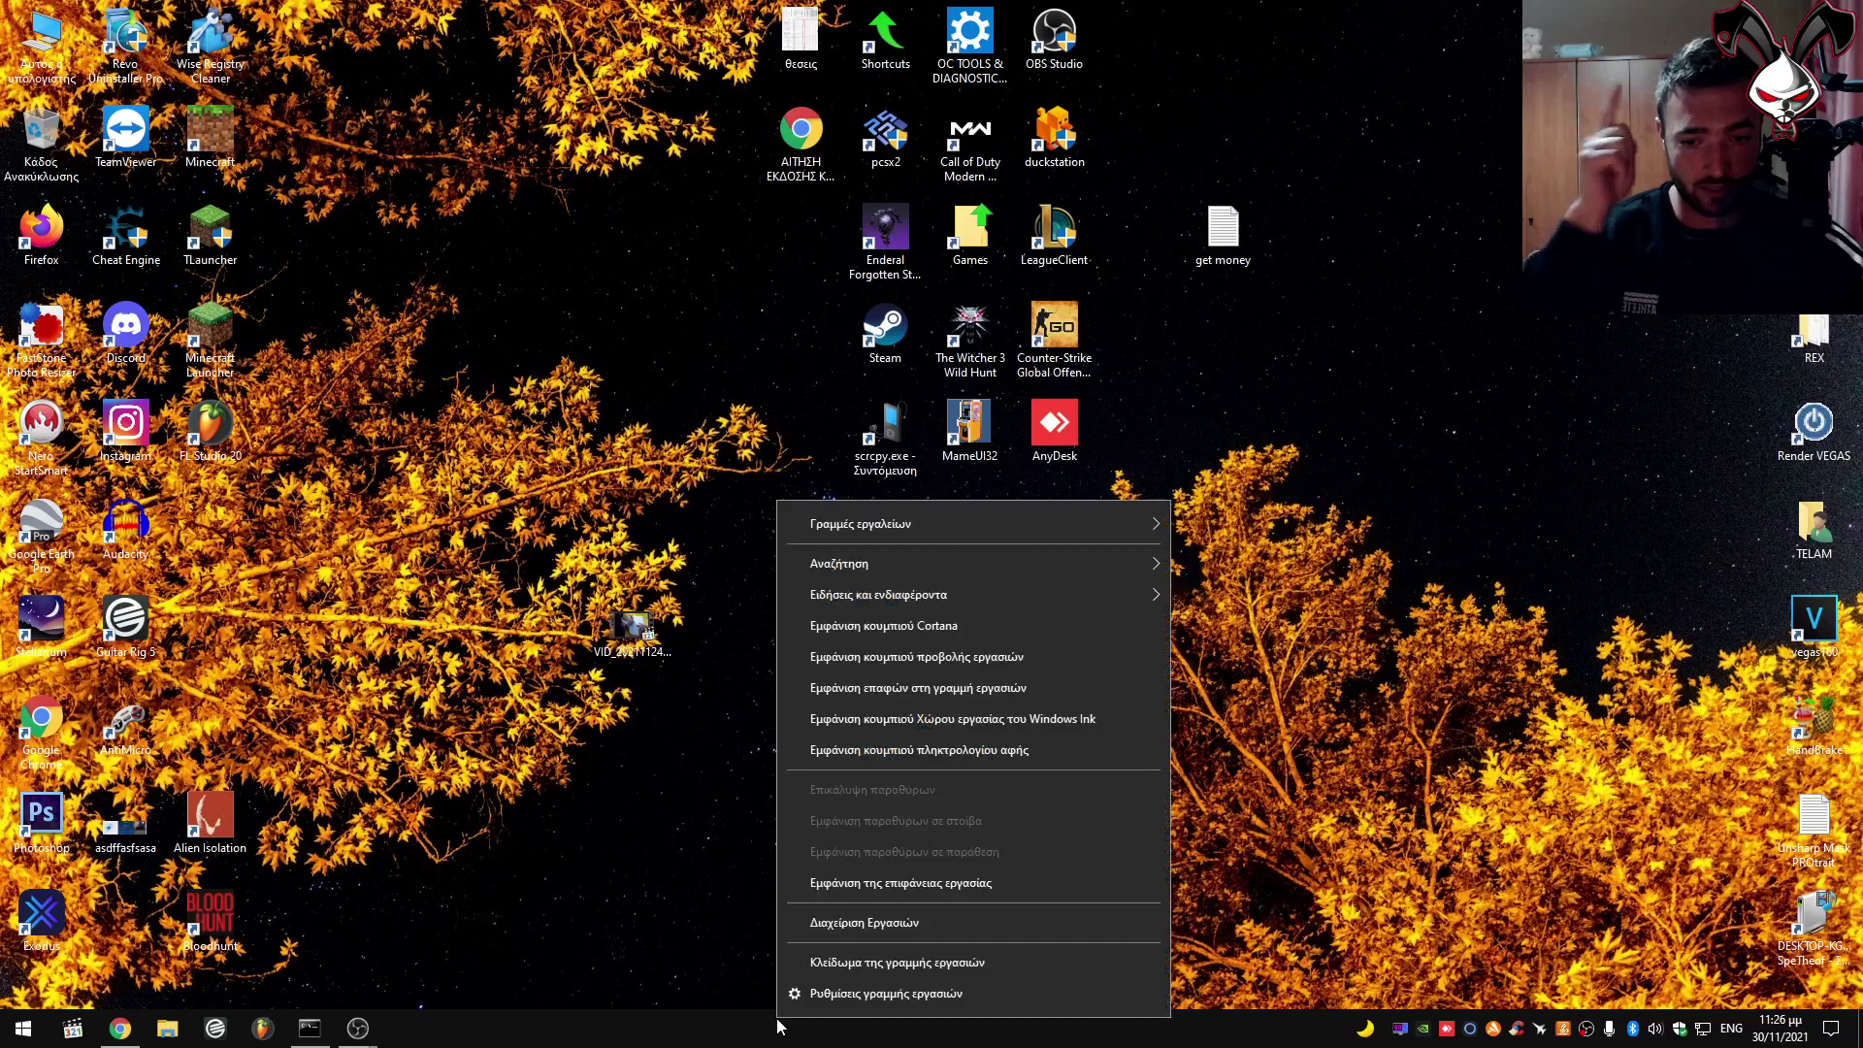
left_click(947, 923)
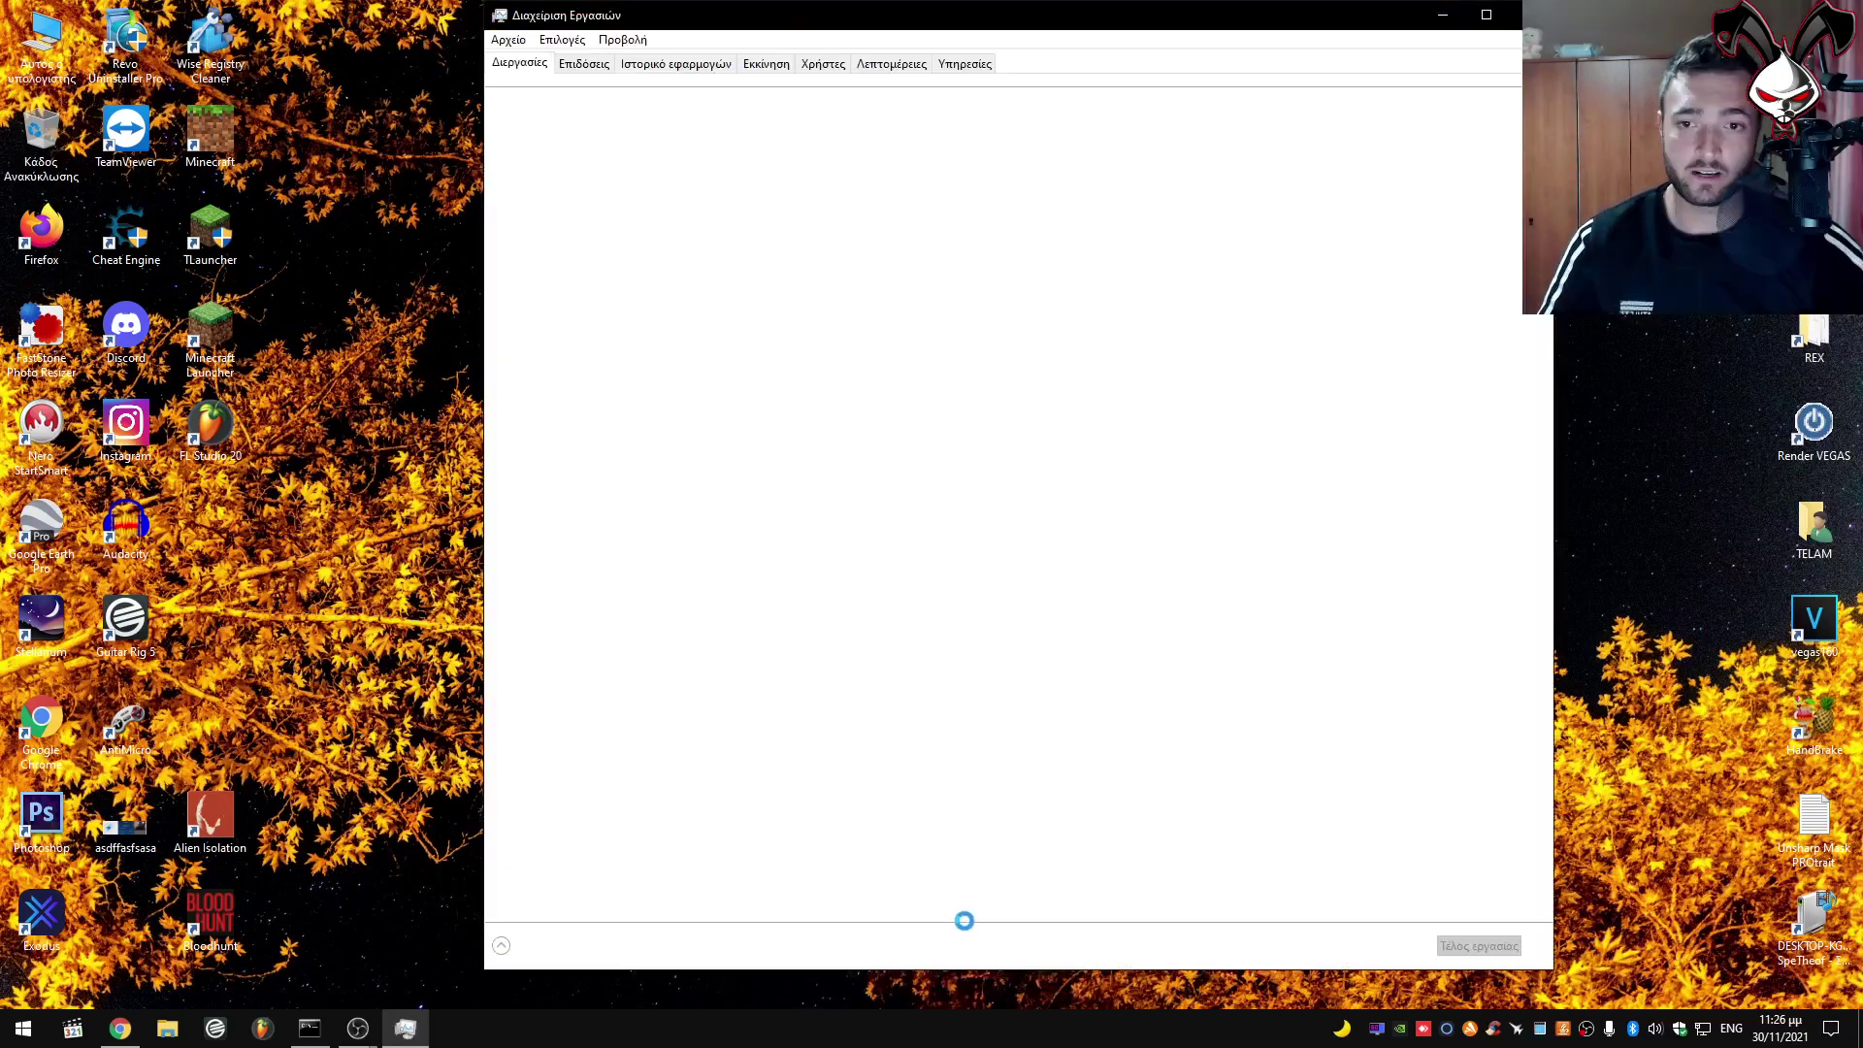
left_click_drag(715, 15, 719, 77)
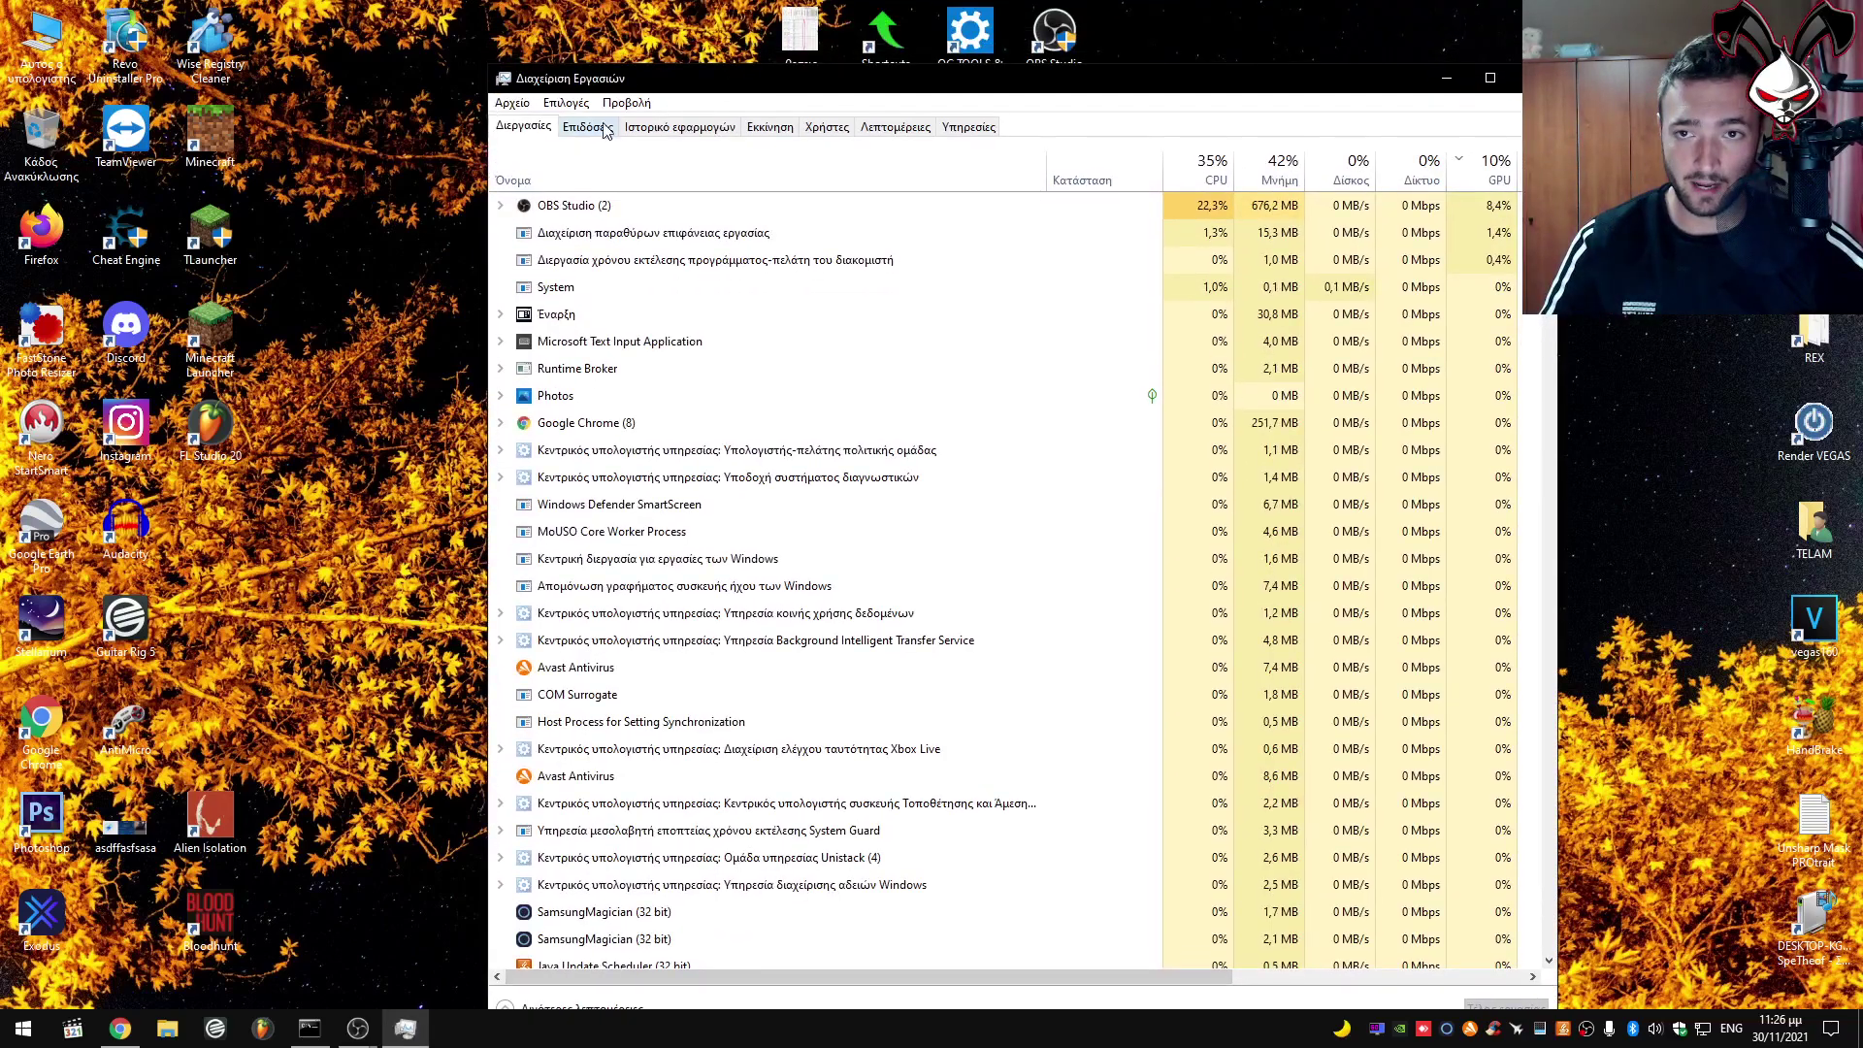
left_click(599, 131)
left_click(782, 136)
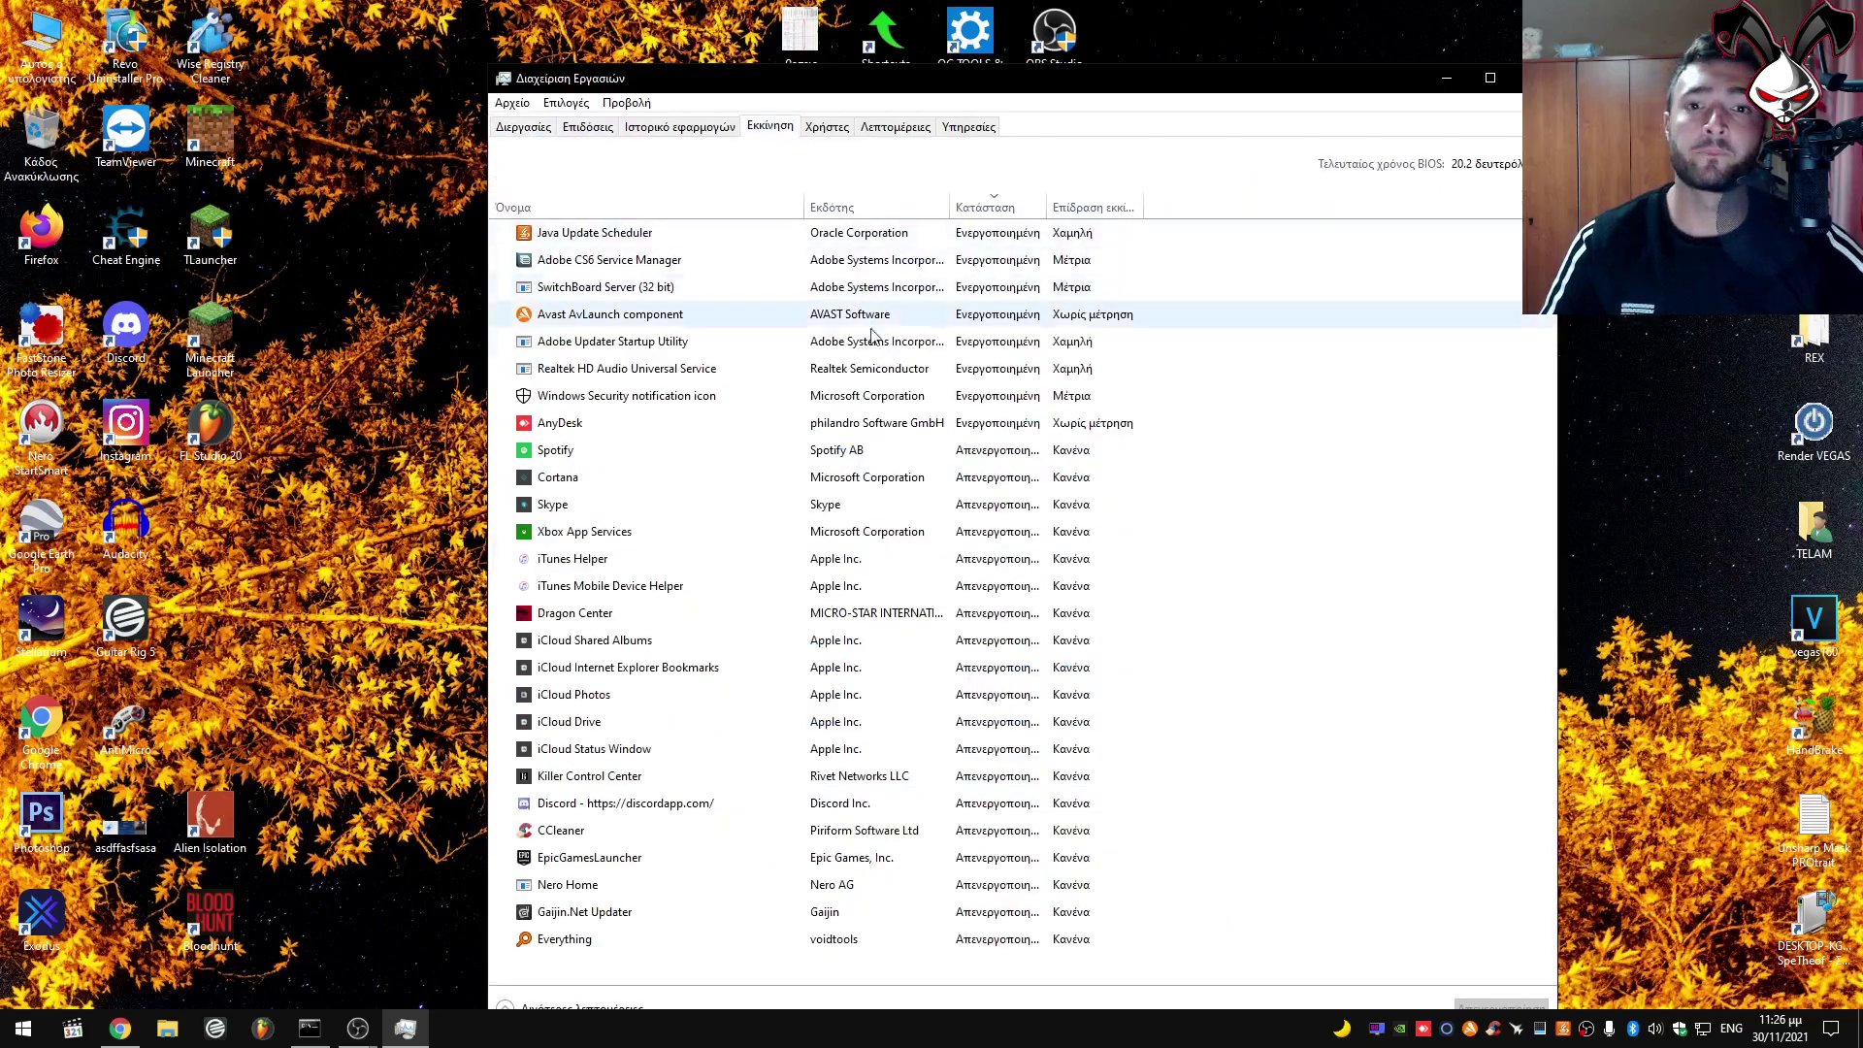
left_click(1000, 210)
left_click(1003, 210)
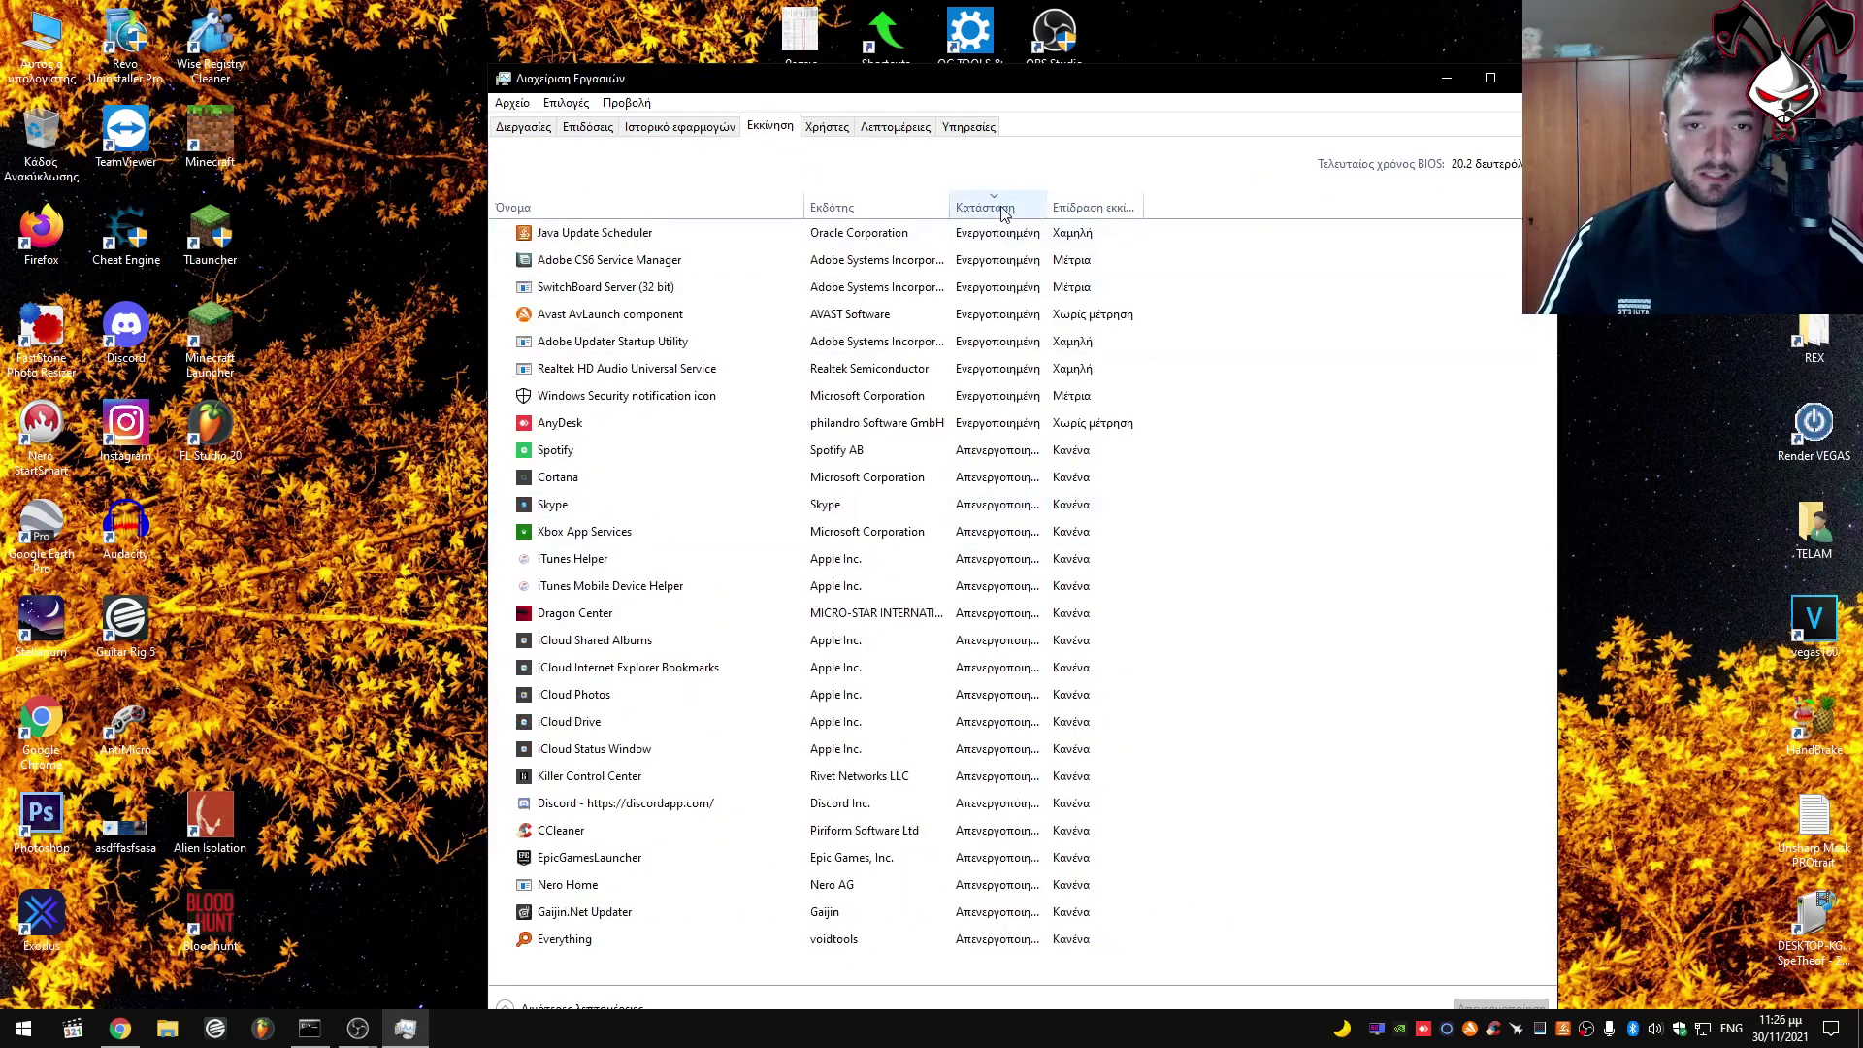
Go through the startup programs one by one and examine which are enabled and which are disabled.
left_click(1004, 259)
key("Down")
key("Down")
key("Down")
key("Down")
key("Down")
key("Down")
key("Down")
key("Down")
key("Down")
key("Down")
key("Down")
key("Down")
key("Down")
key("Down")
key("Down")
key("Down")
key("Down")
key("Down")
key("Down")
key("Down")
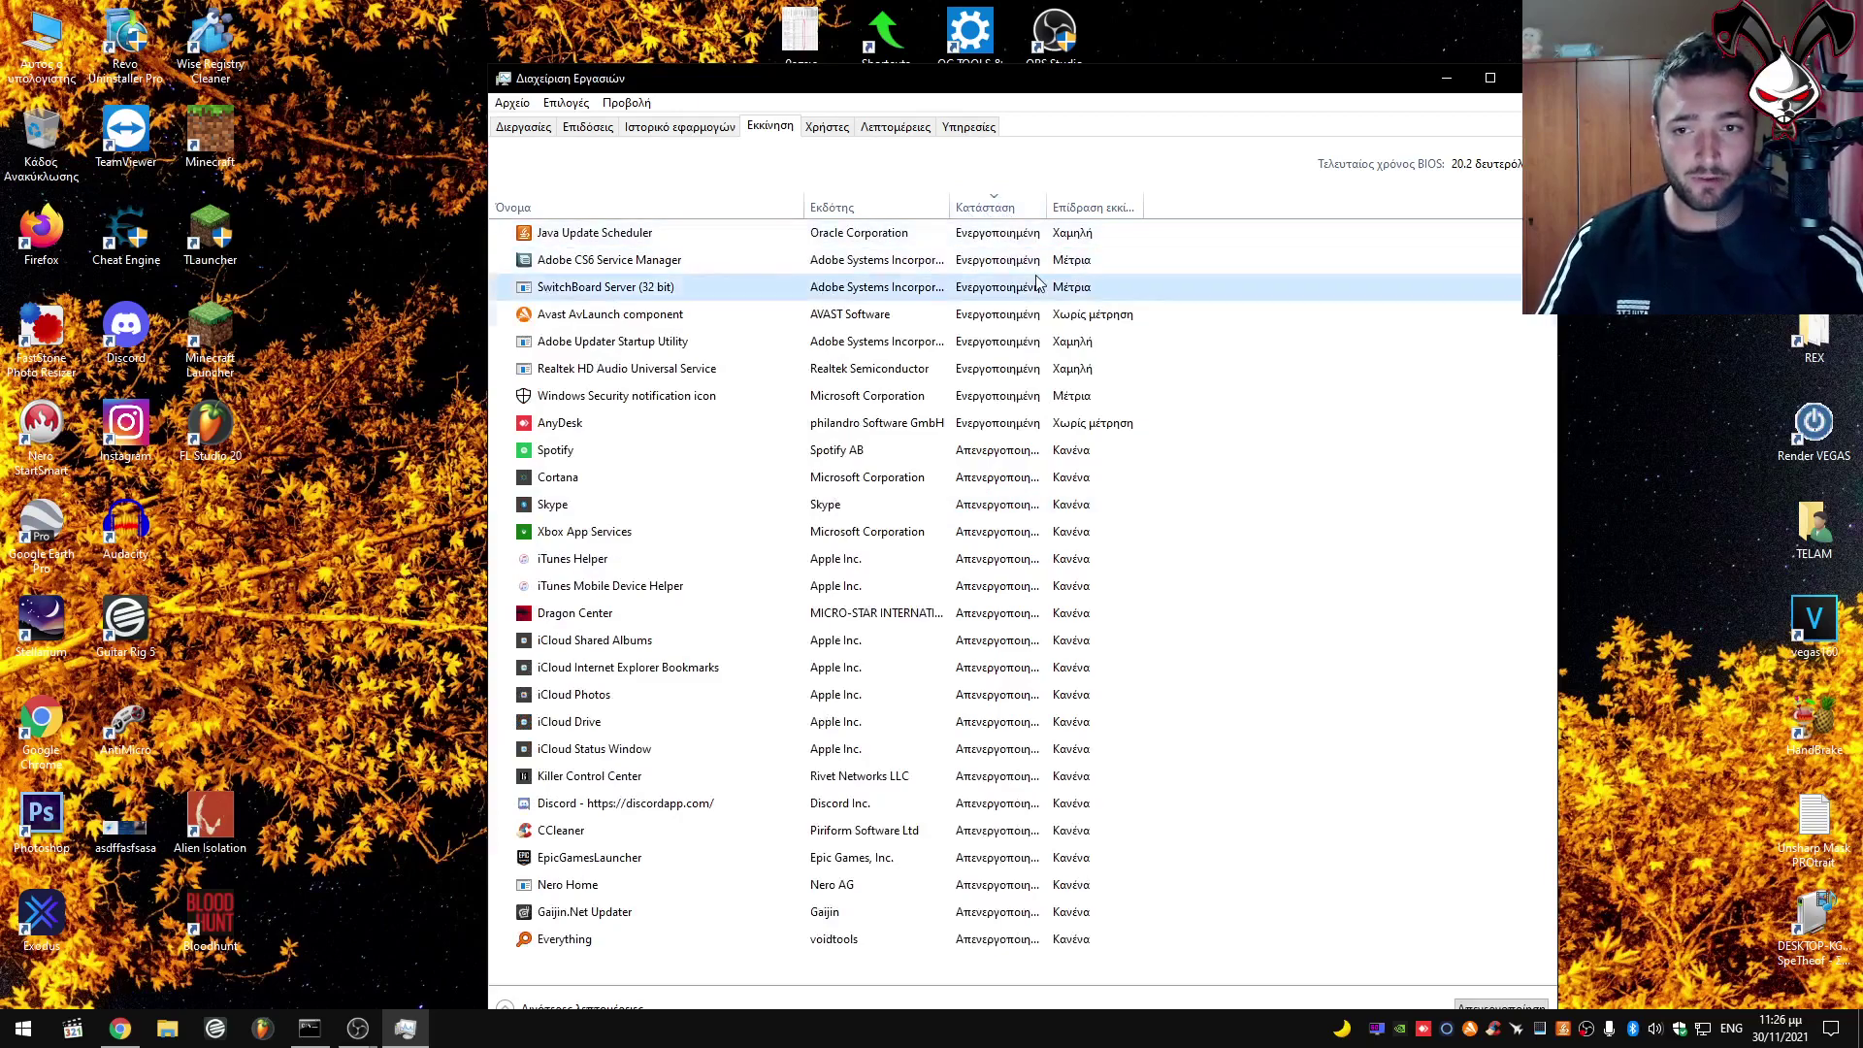
key("Up")
key("Up")
key("Up")
key("Up")
key("Up")
key("Up")
key("Up")
key("Up")
key("Up")
key("Up")
key("Up")
key("Up")
key("Up")
key("Up")
key("Up")
key("Up")
key("Up")
key("Up")
key("Up")
key("Up")
key("Up")
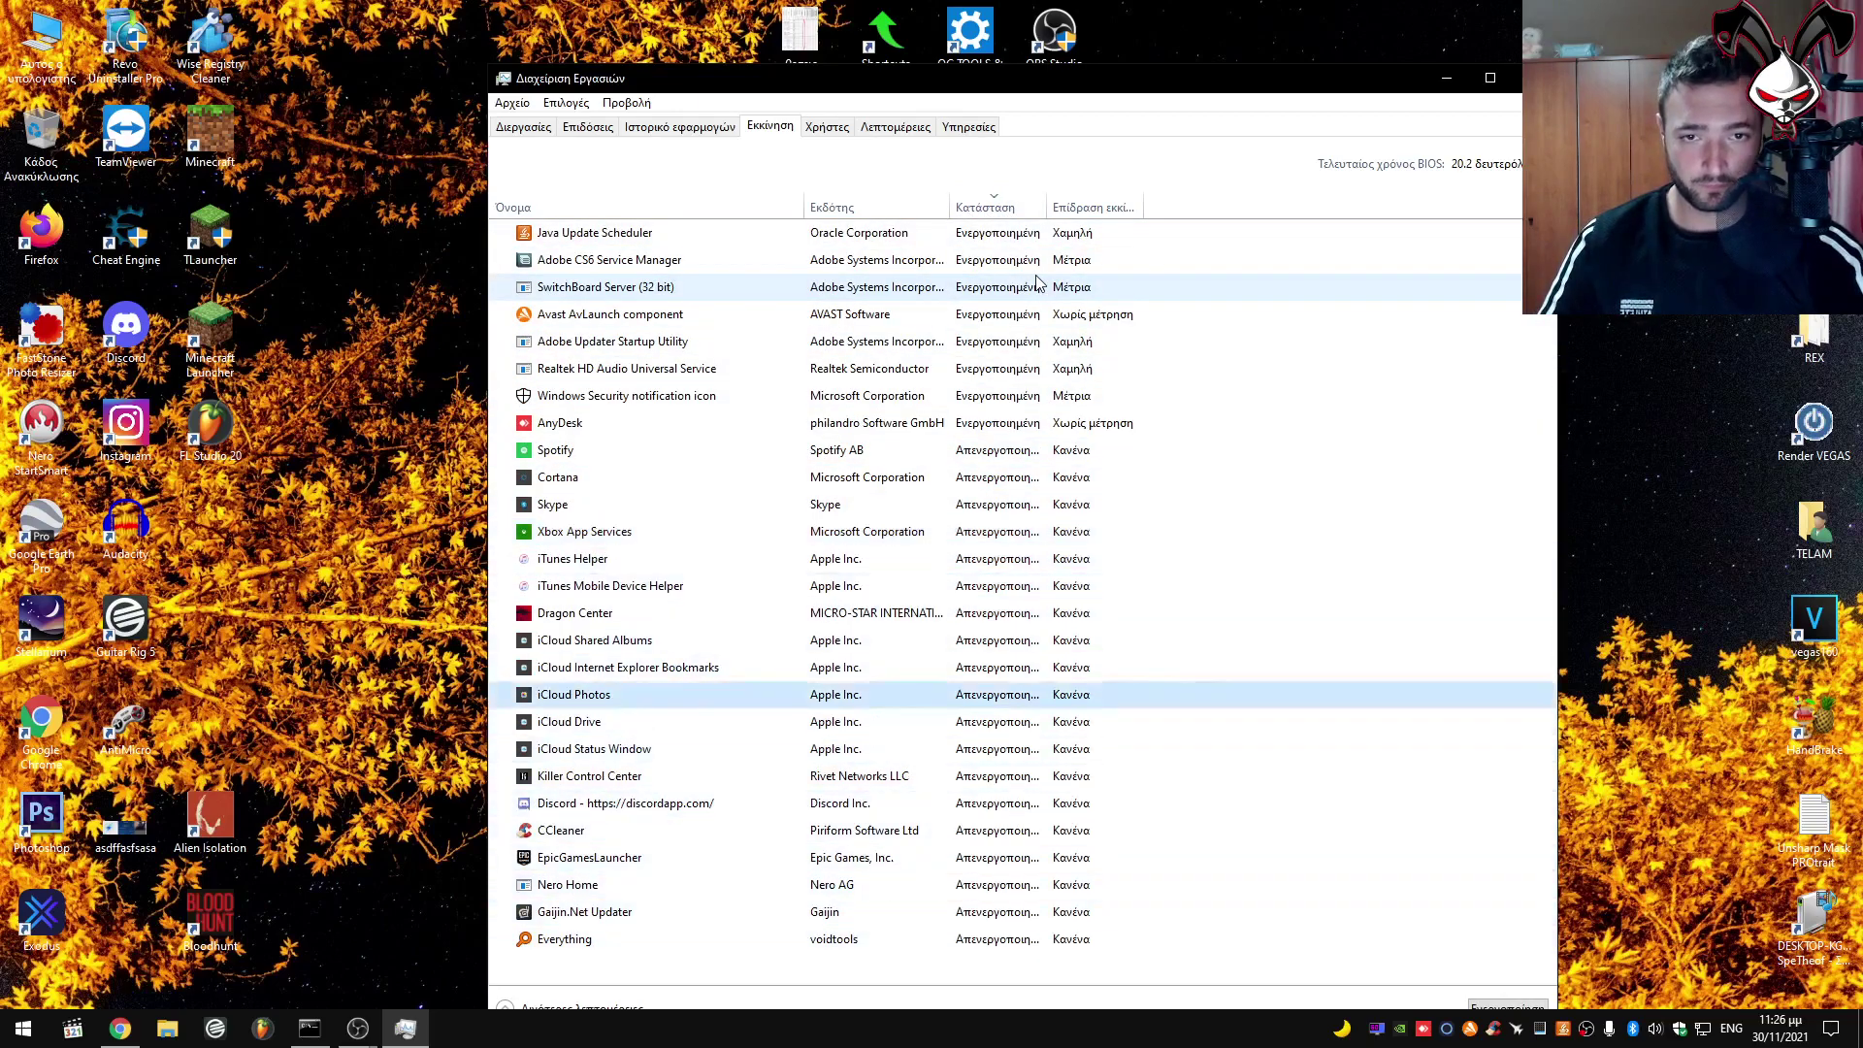
key("Down")
key("Down")
key("Down")
key("Down")
key("Down")
key("Down")
key("Up")
key("Down")
key("Up")
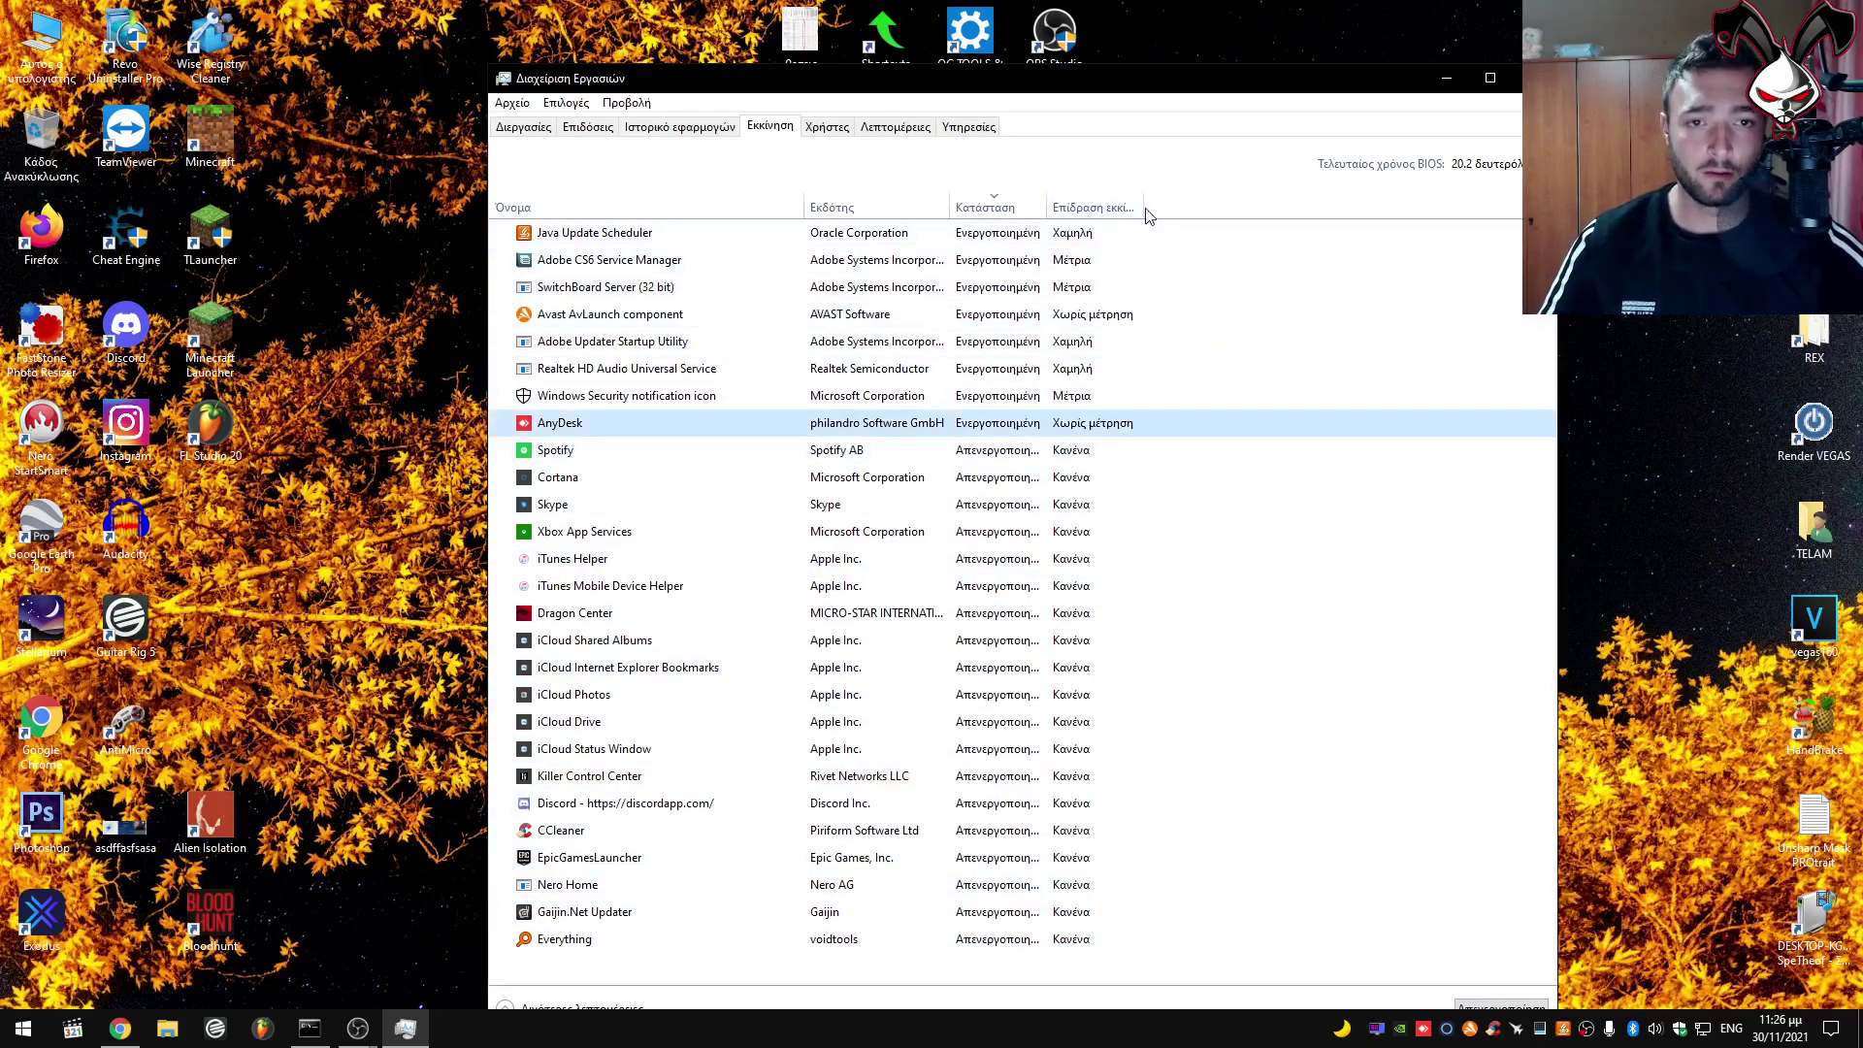
Widen the startup impact column (Επίδραση εκκίνησης) and sort the startup programs by it.
left_click_drag(1146, 209, 1221, 211)
left_click(1118, 209)
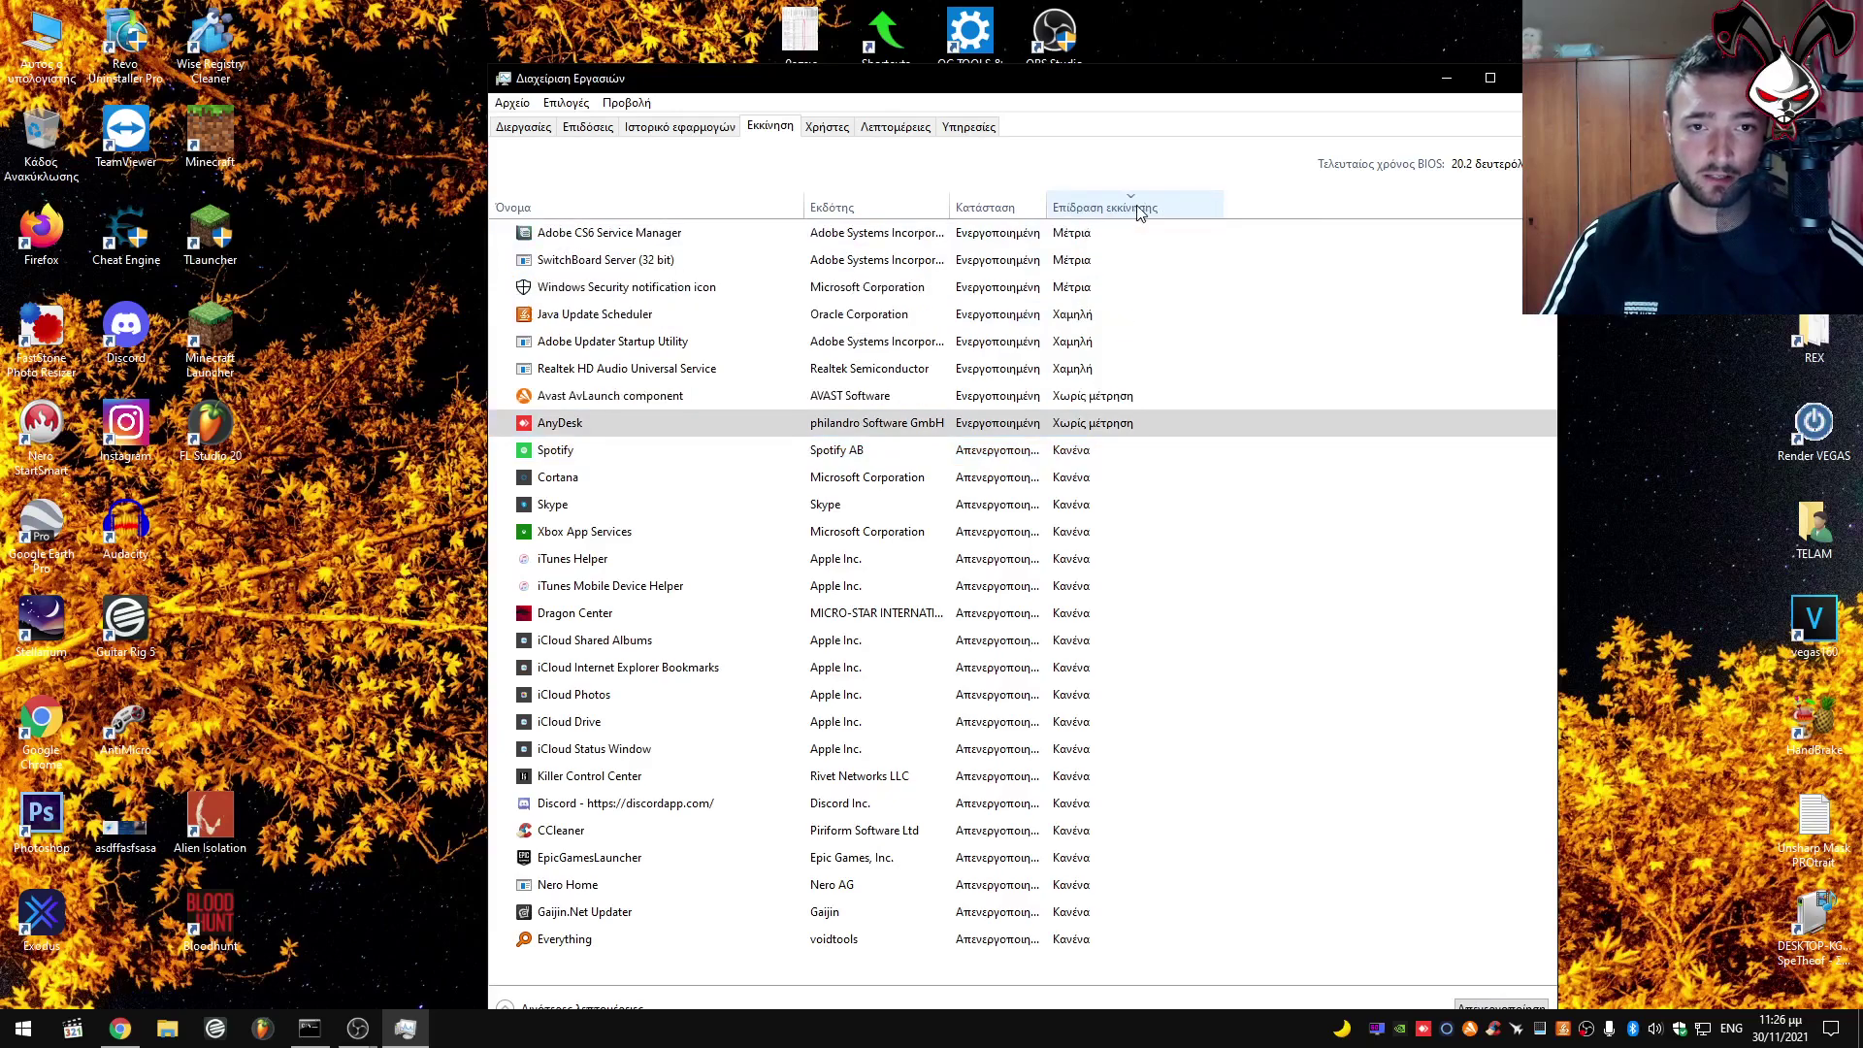
left_click(1114, 235)
key("Down")
key("Up")
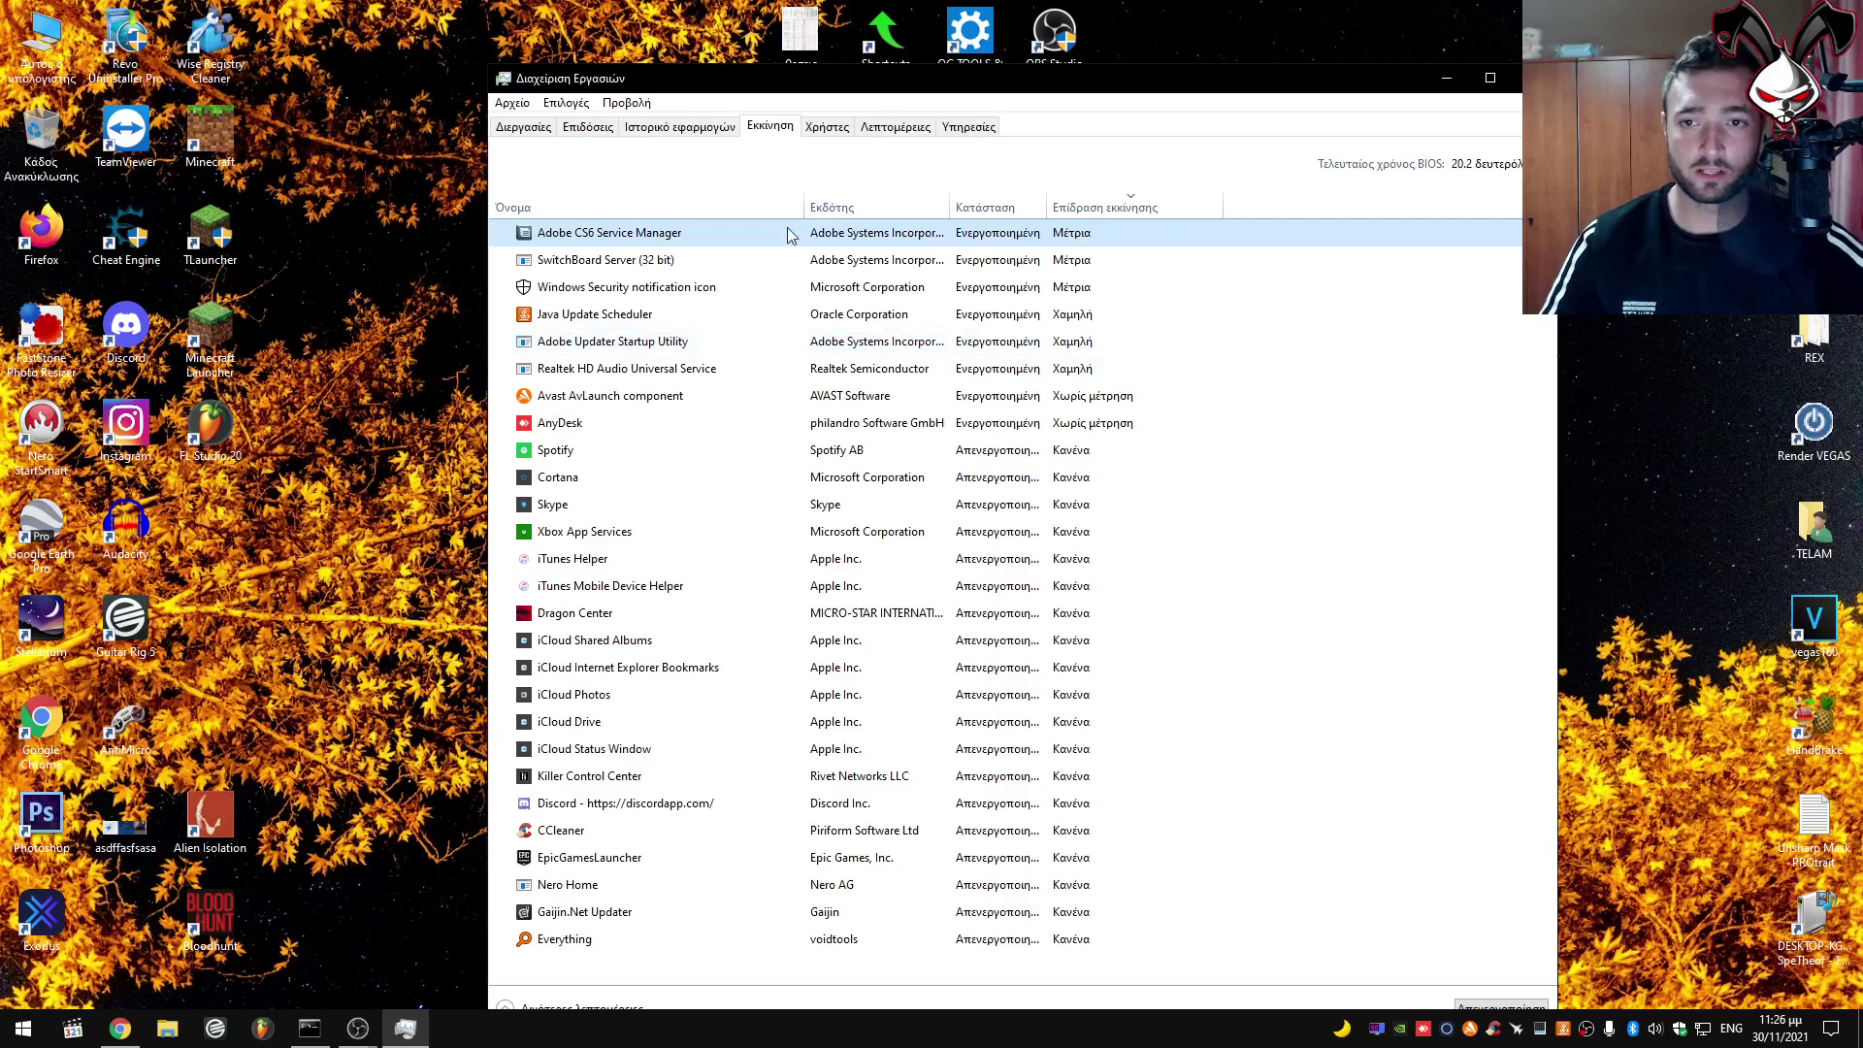
Disable Adobe CS6 Service Manager and SwitchBoard Server (32 bit) at startup.
right_click(830, 243)
left_click(882, 255)
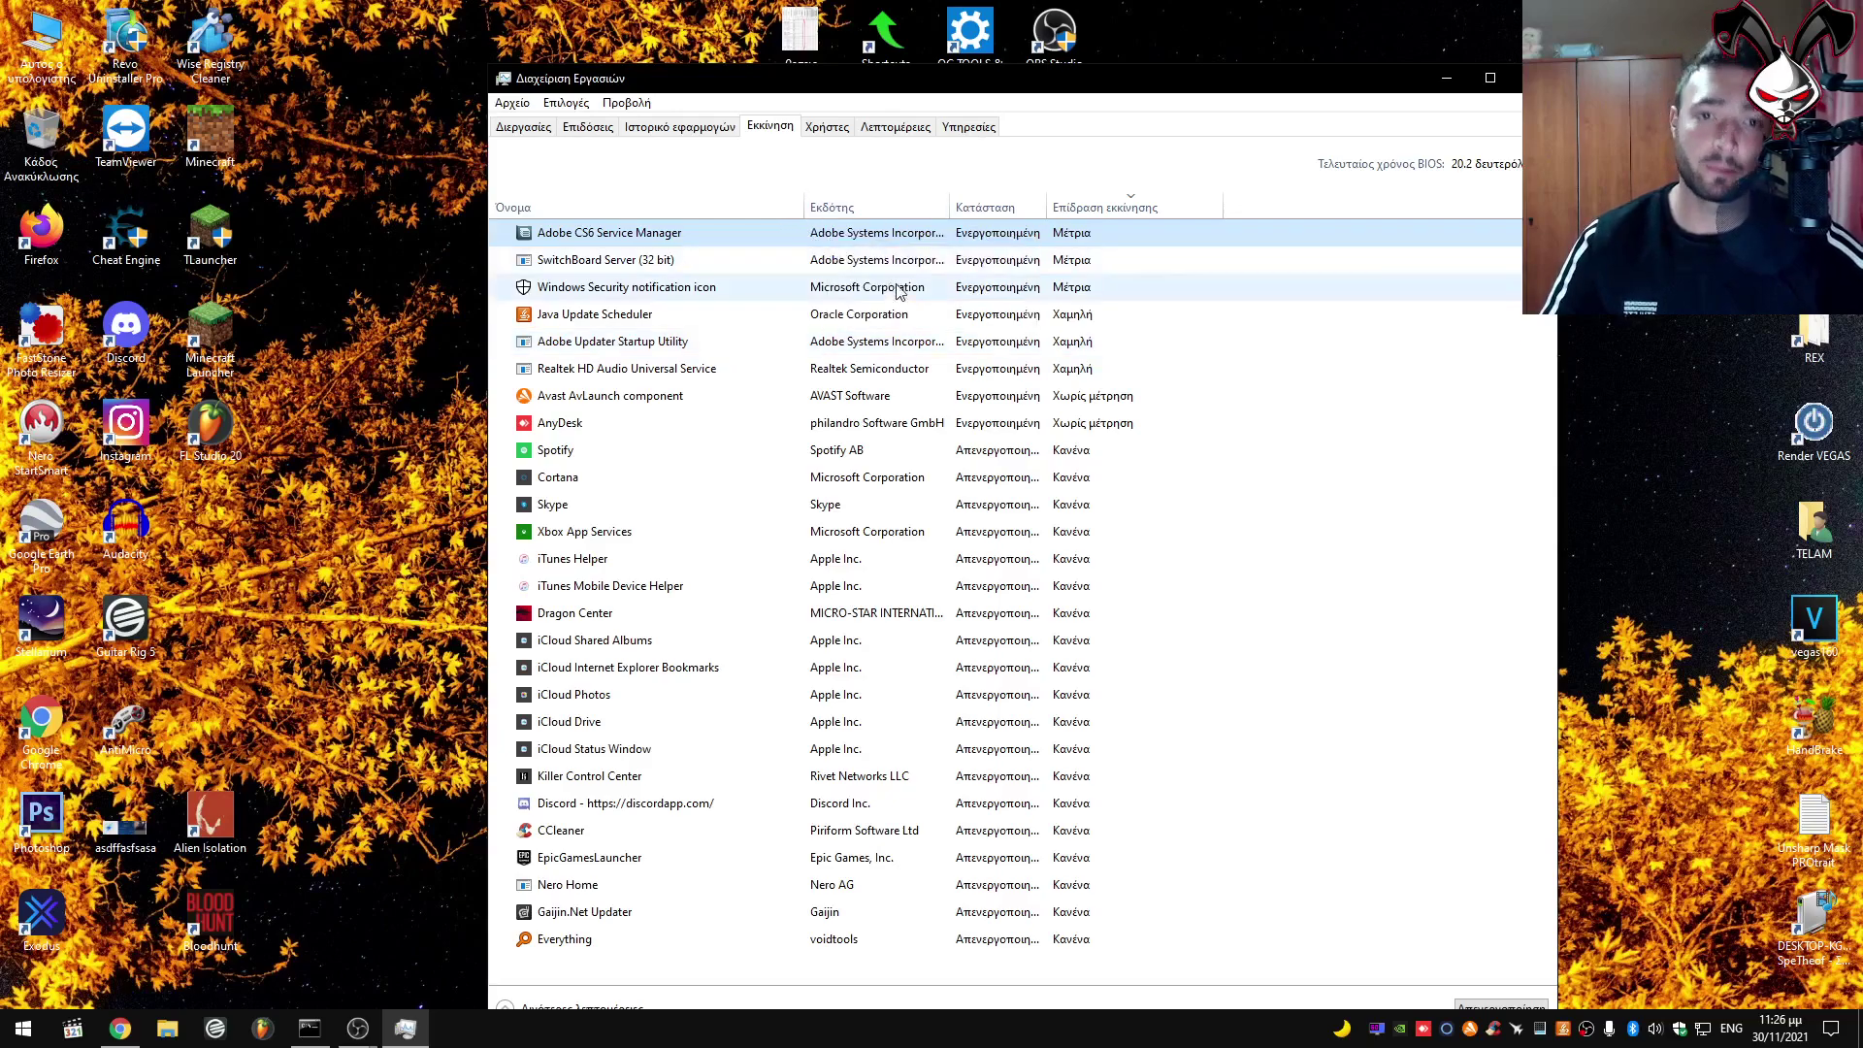
key("Down")
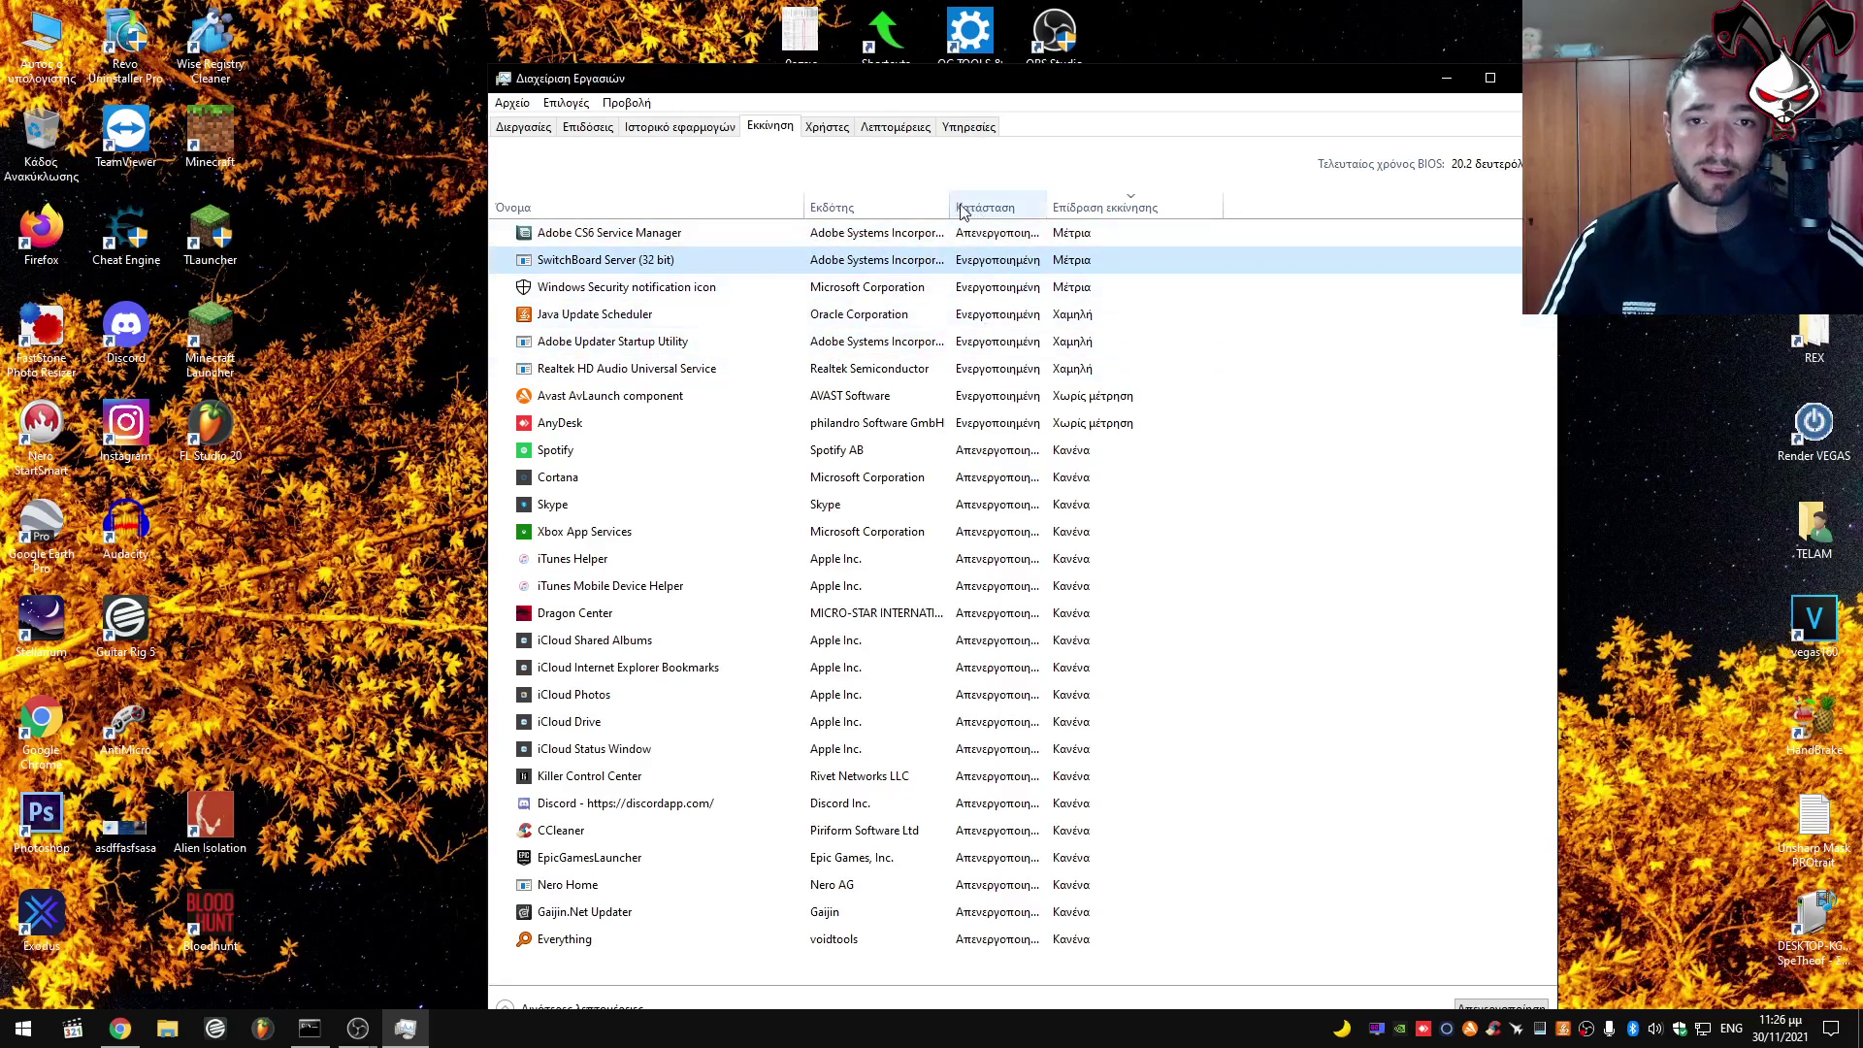
right_click(989, 272)
left_click(1036, 279)
Disable the Windows Security notification icon at startup.
left_click(714, 288)
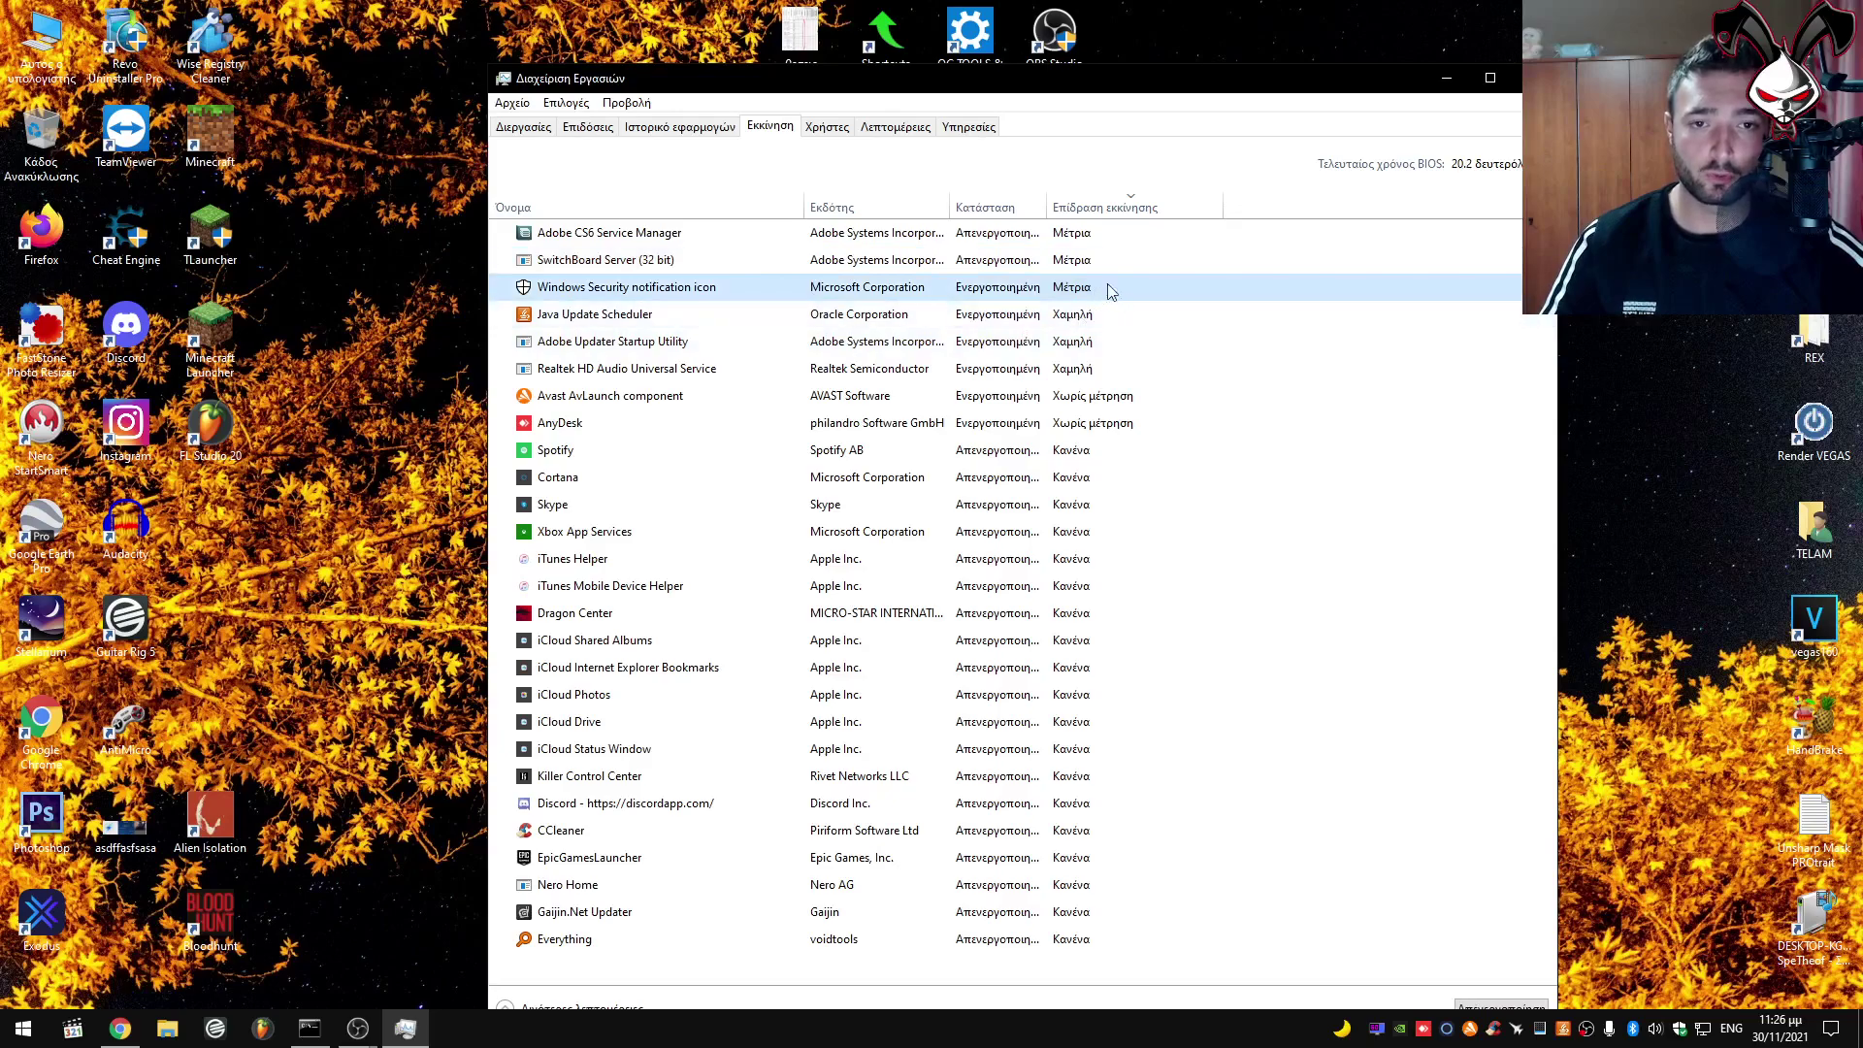
right_click(736, 301)
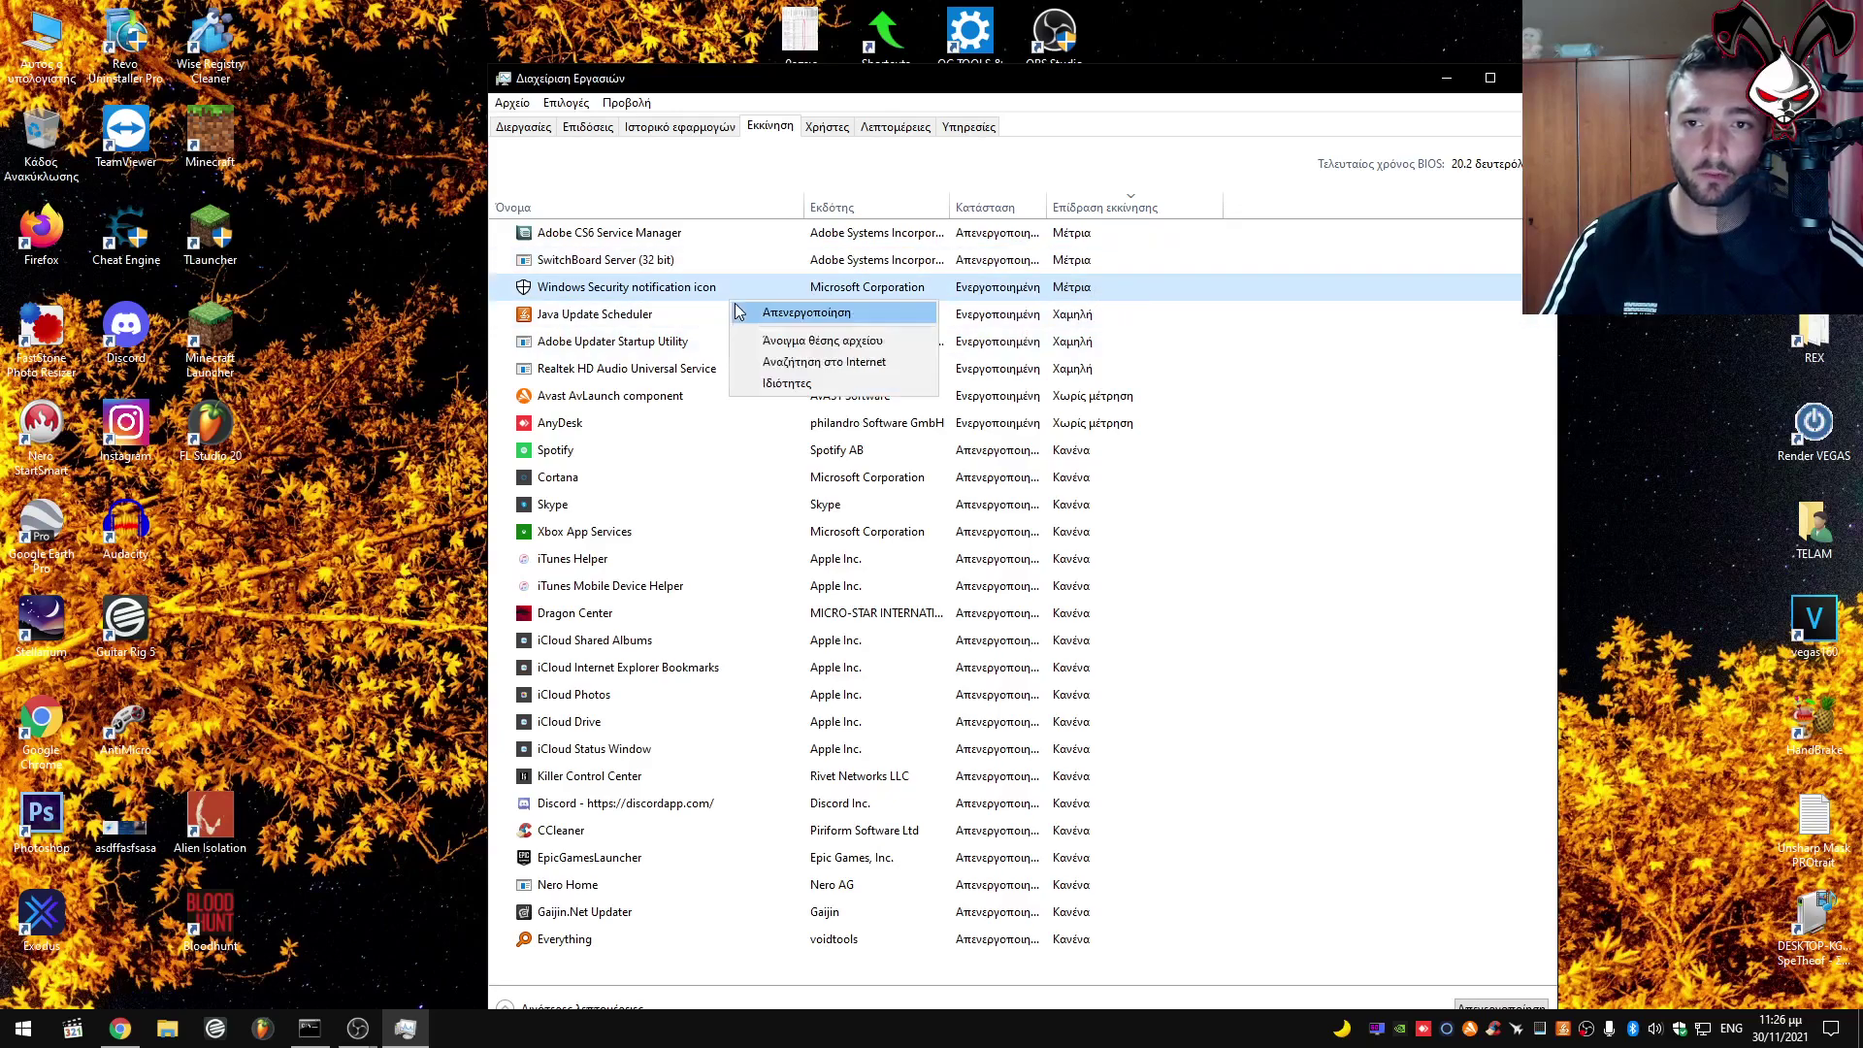
left_click(834, 320)
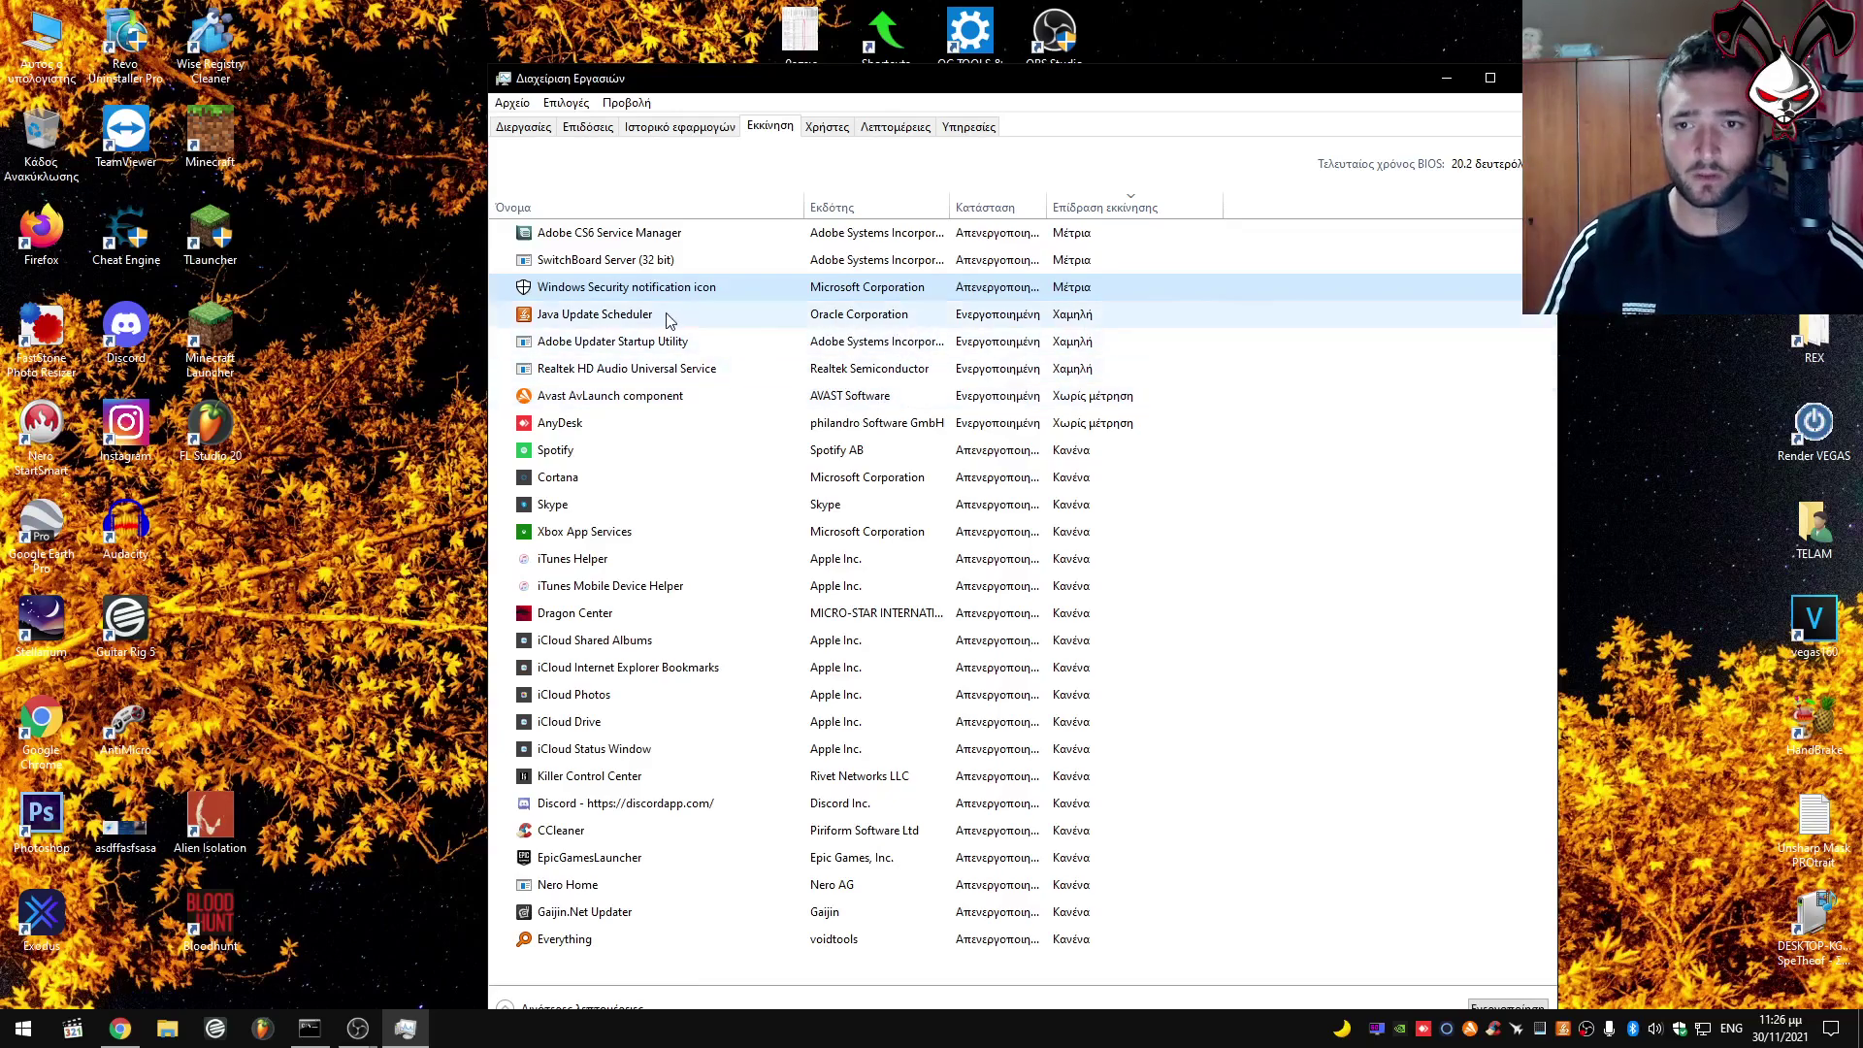
Disable Java Update Scheduler and Adobe Updater Startup Utility at startup.
left_click(697, 324)
right_click(902, 325)
left_click(946, 333)
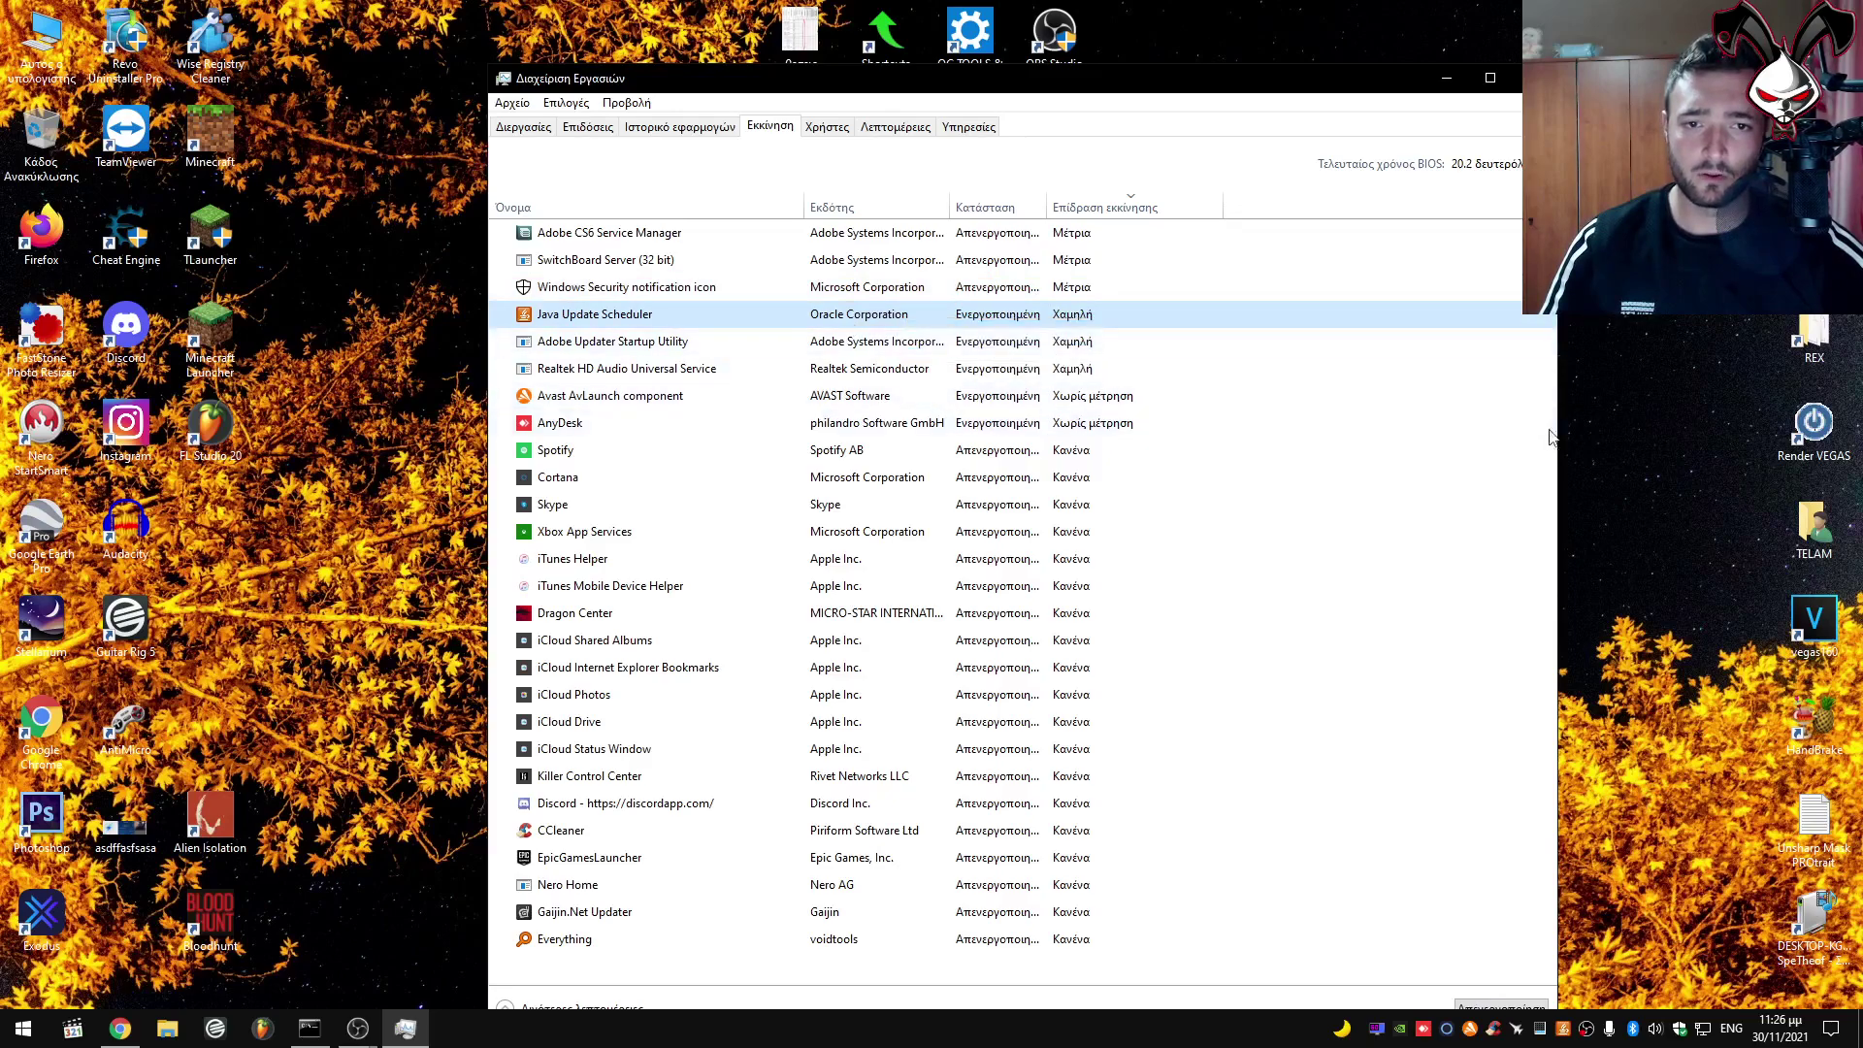
left_click(654, 347)
right_click(680, 346)
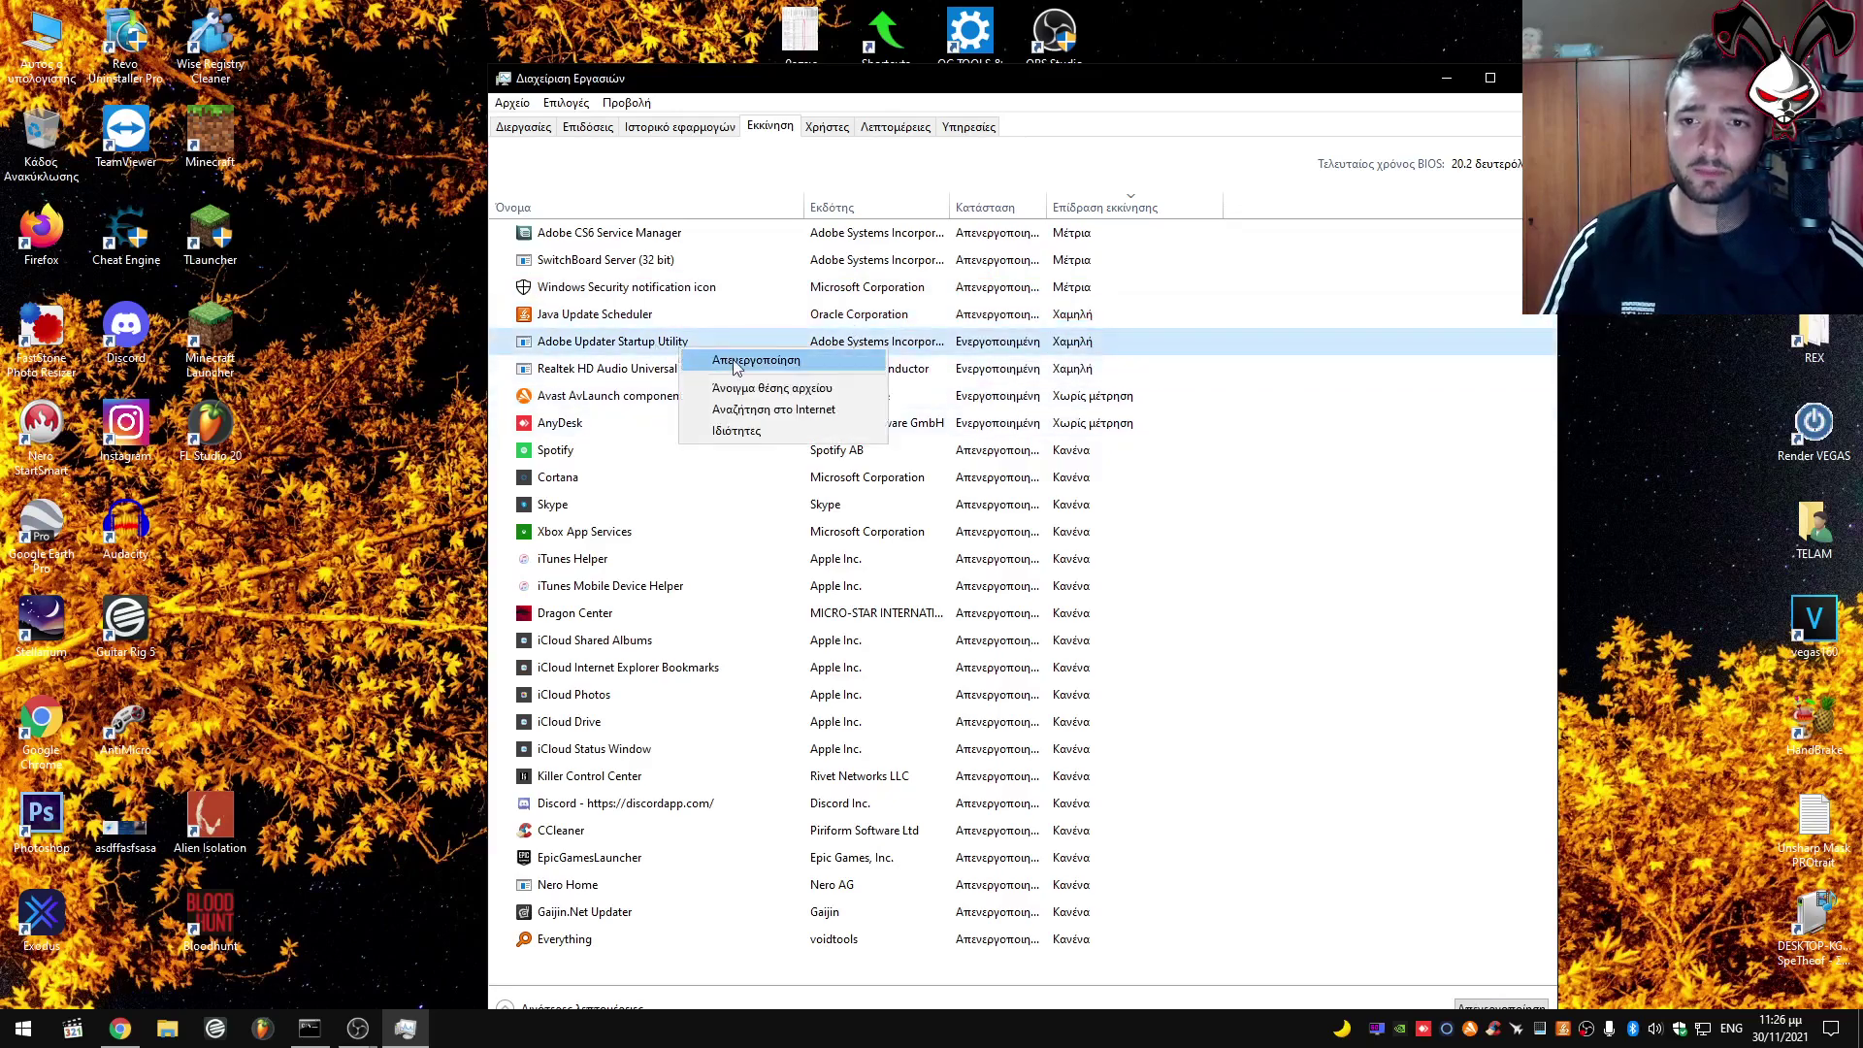
left_click(695, 385)
Review the remaining enabled startup entries: Realtek HD Audio Universal Service, Avast AvLaunch component and AnyDesk.
left_click(626, 369)
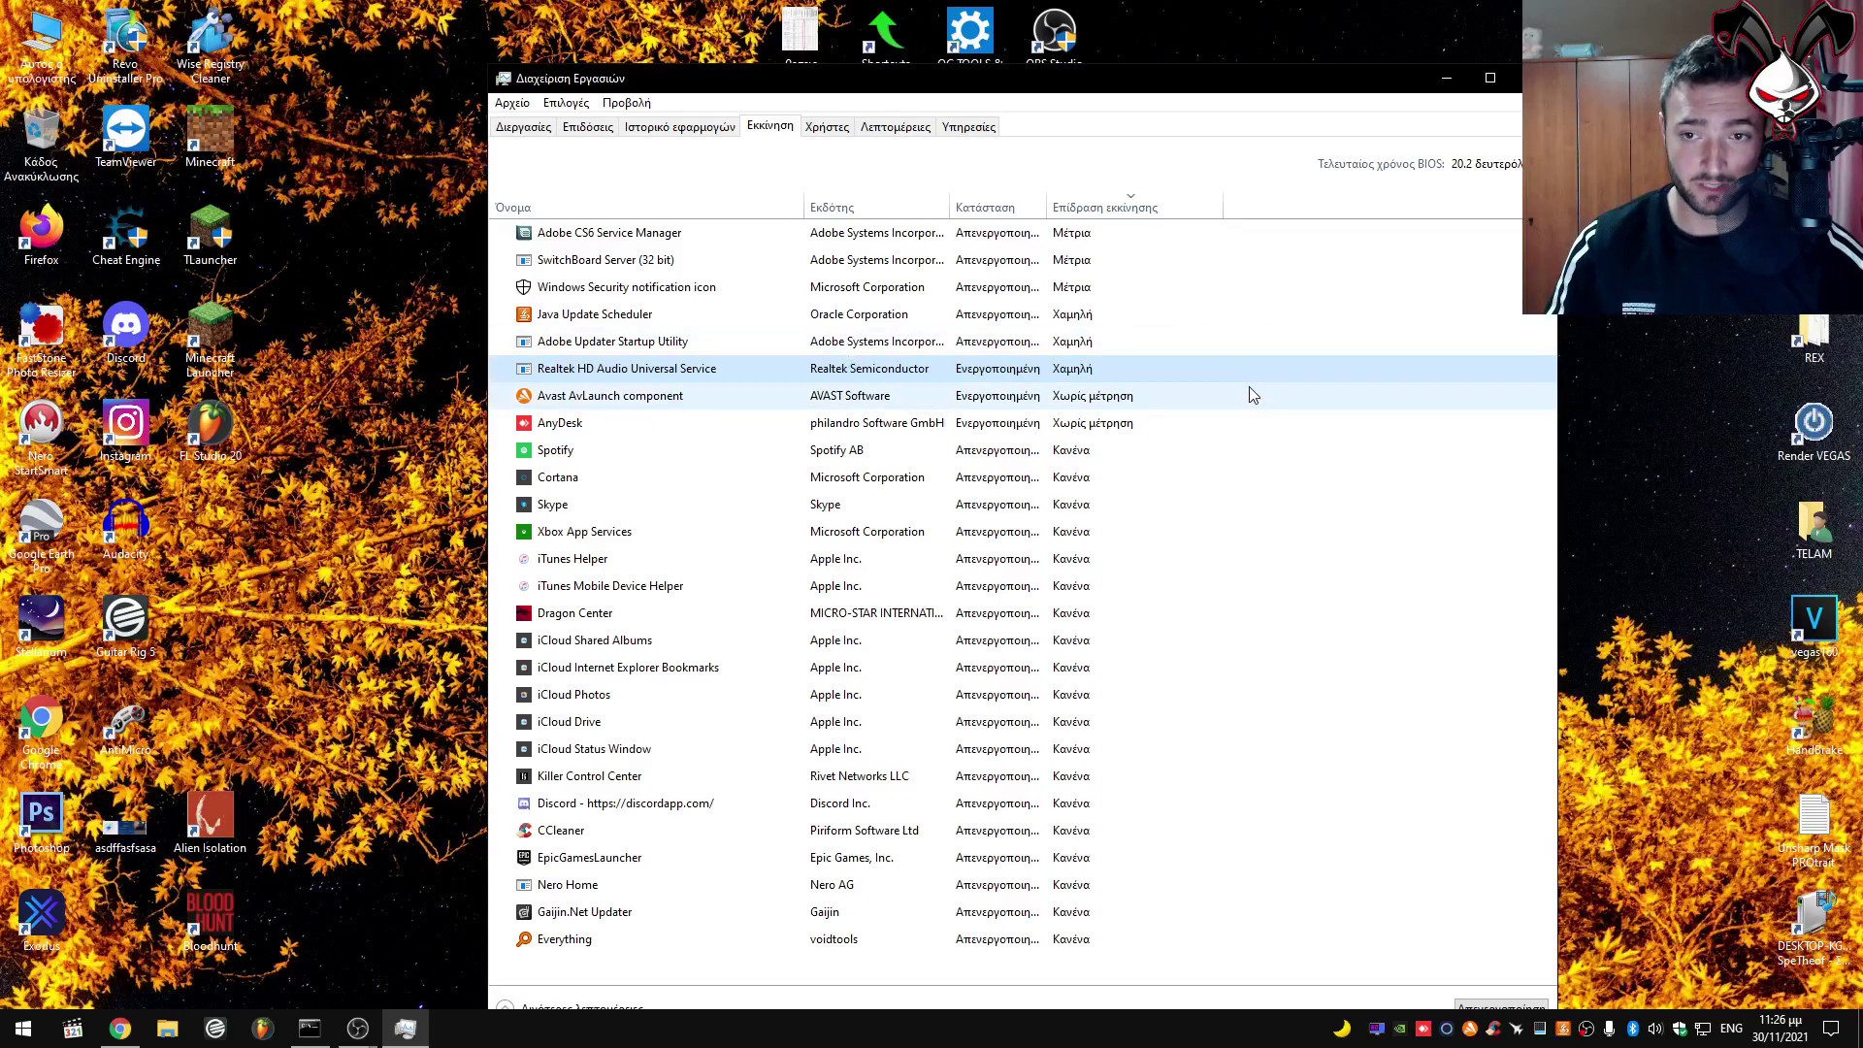
left_click(704, 398)
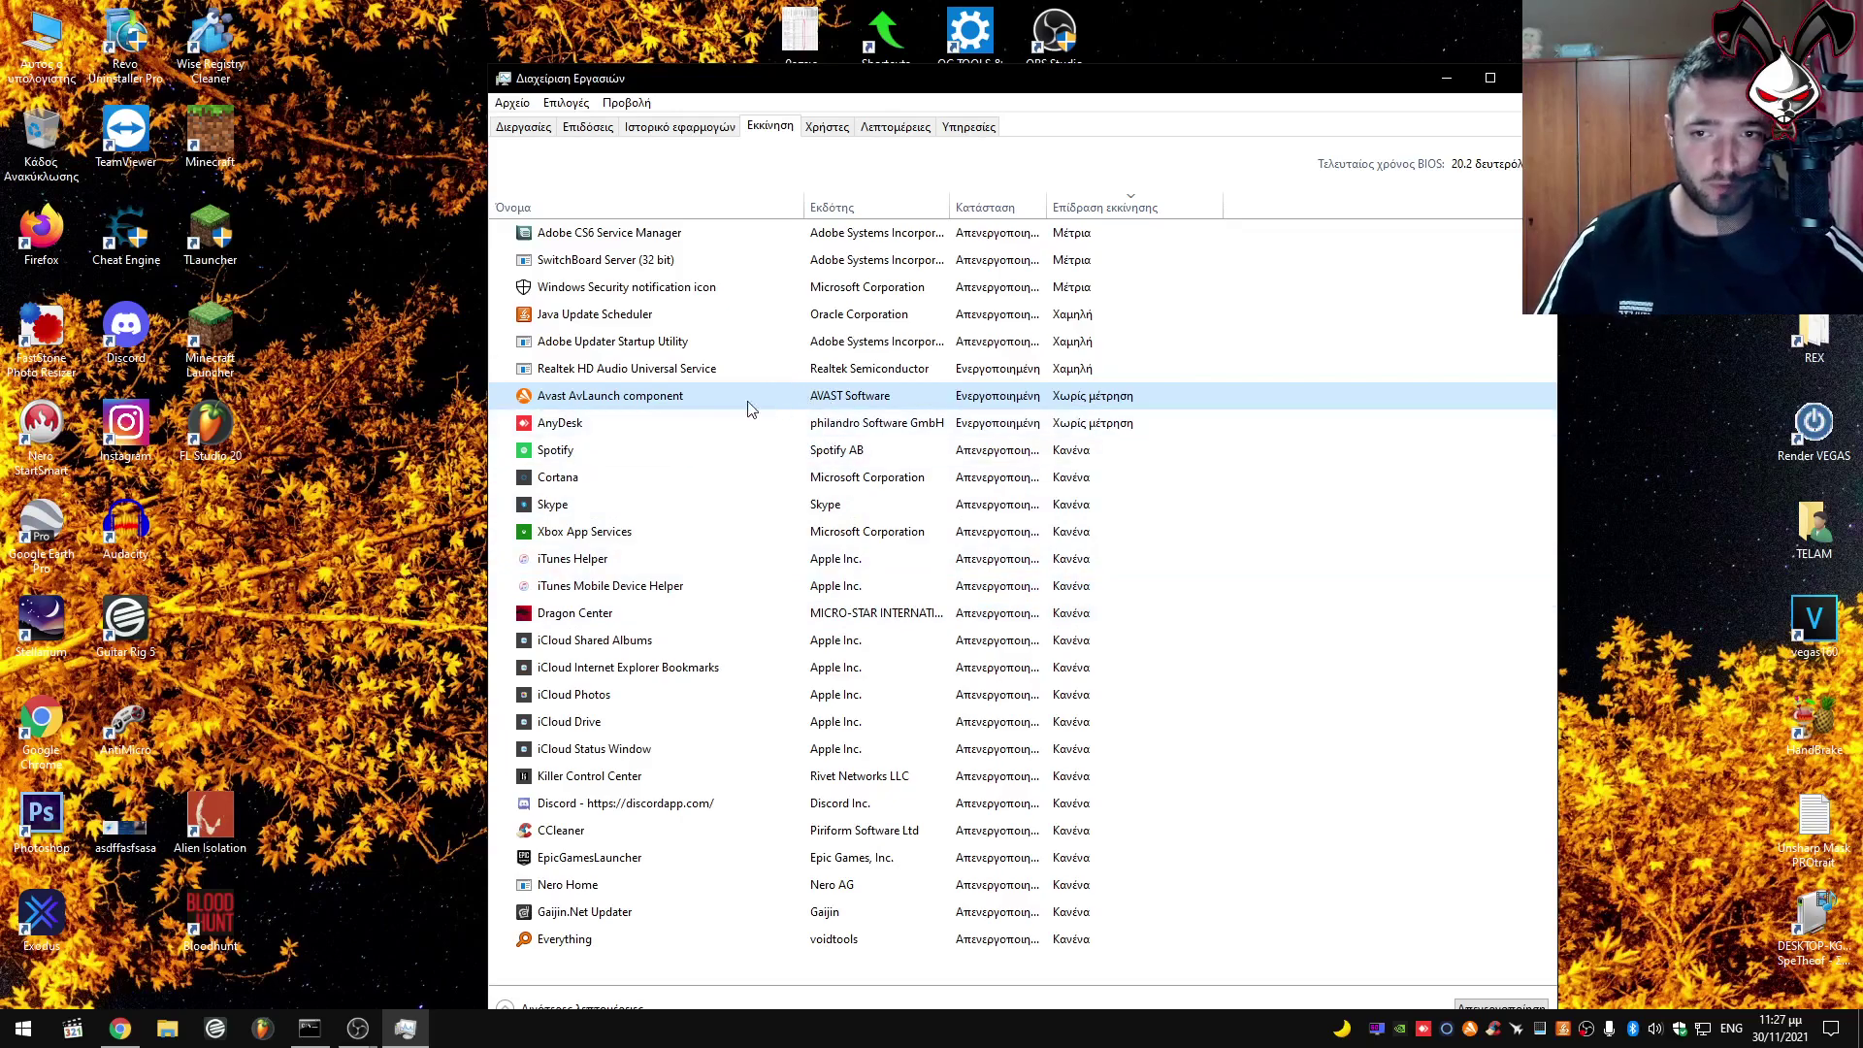
left_click(575, 431)
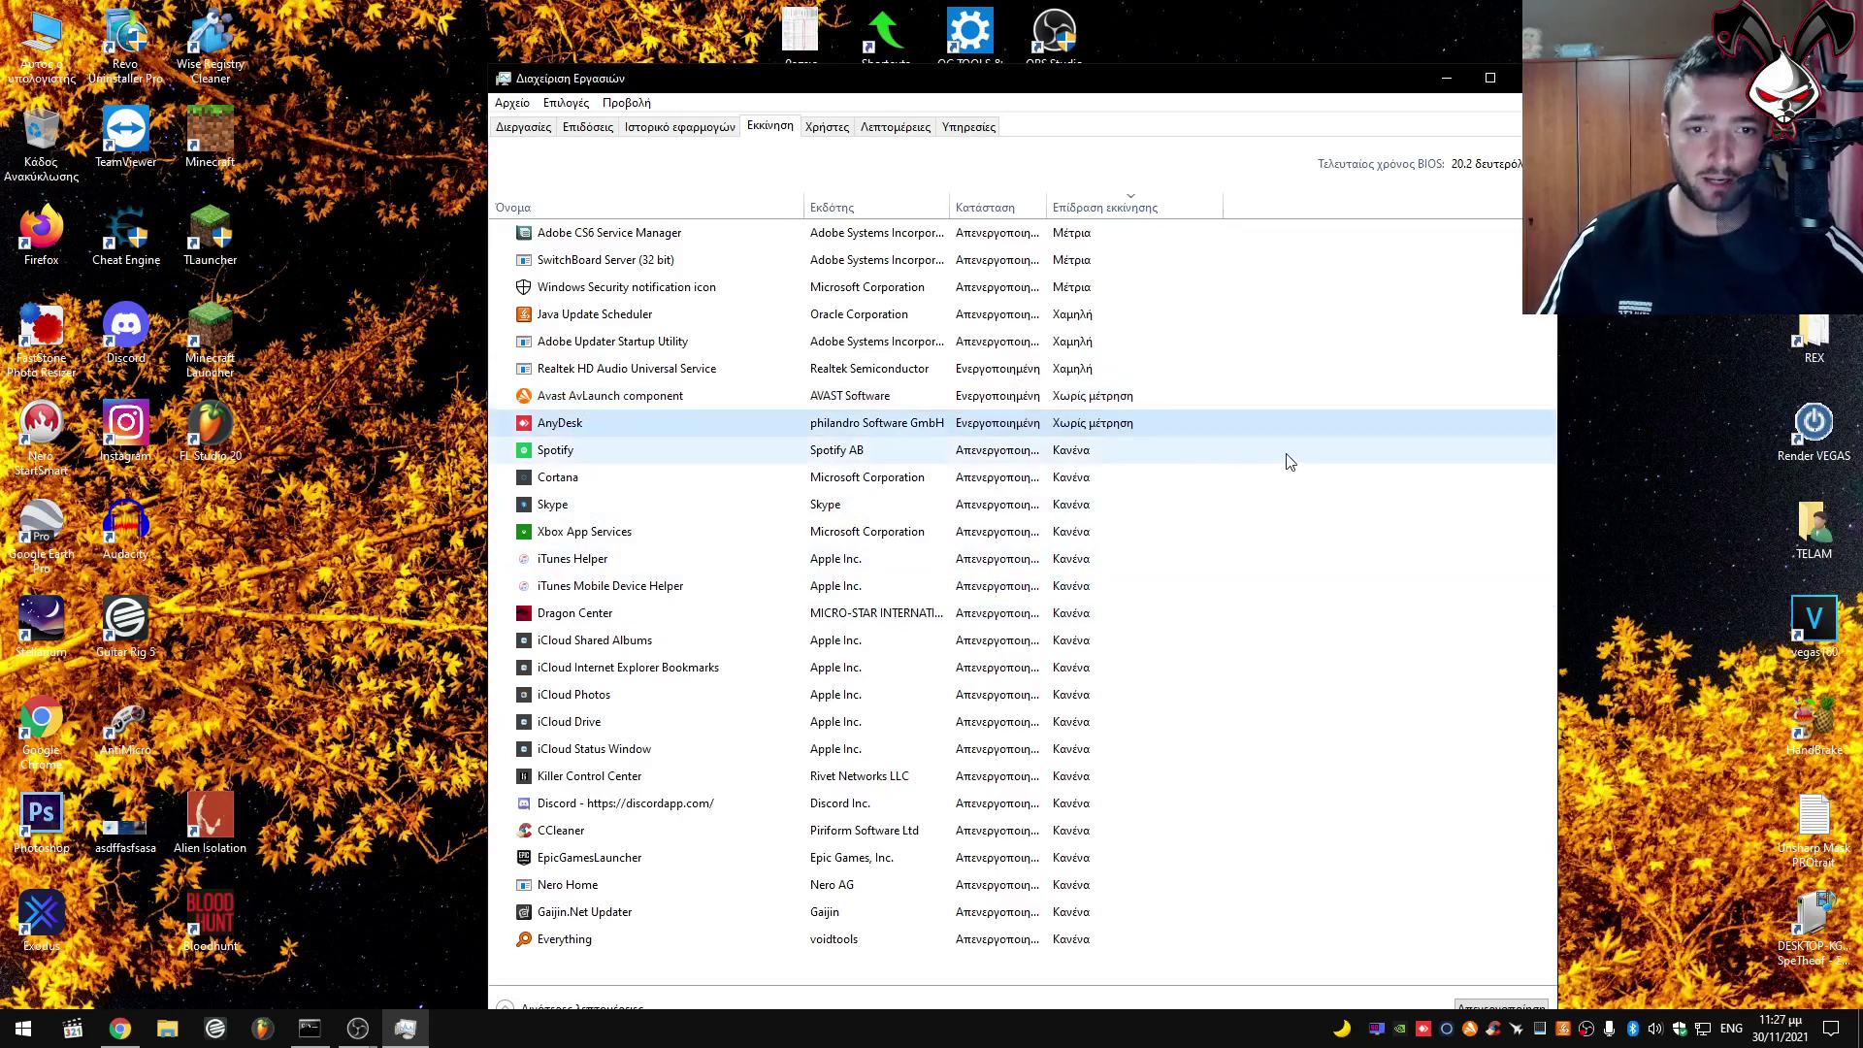
Check the ETH-crazypool mining console's output and return to Task Manager's startup list.
left_click(308, 1021)
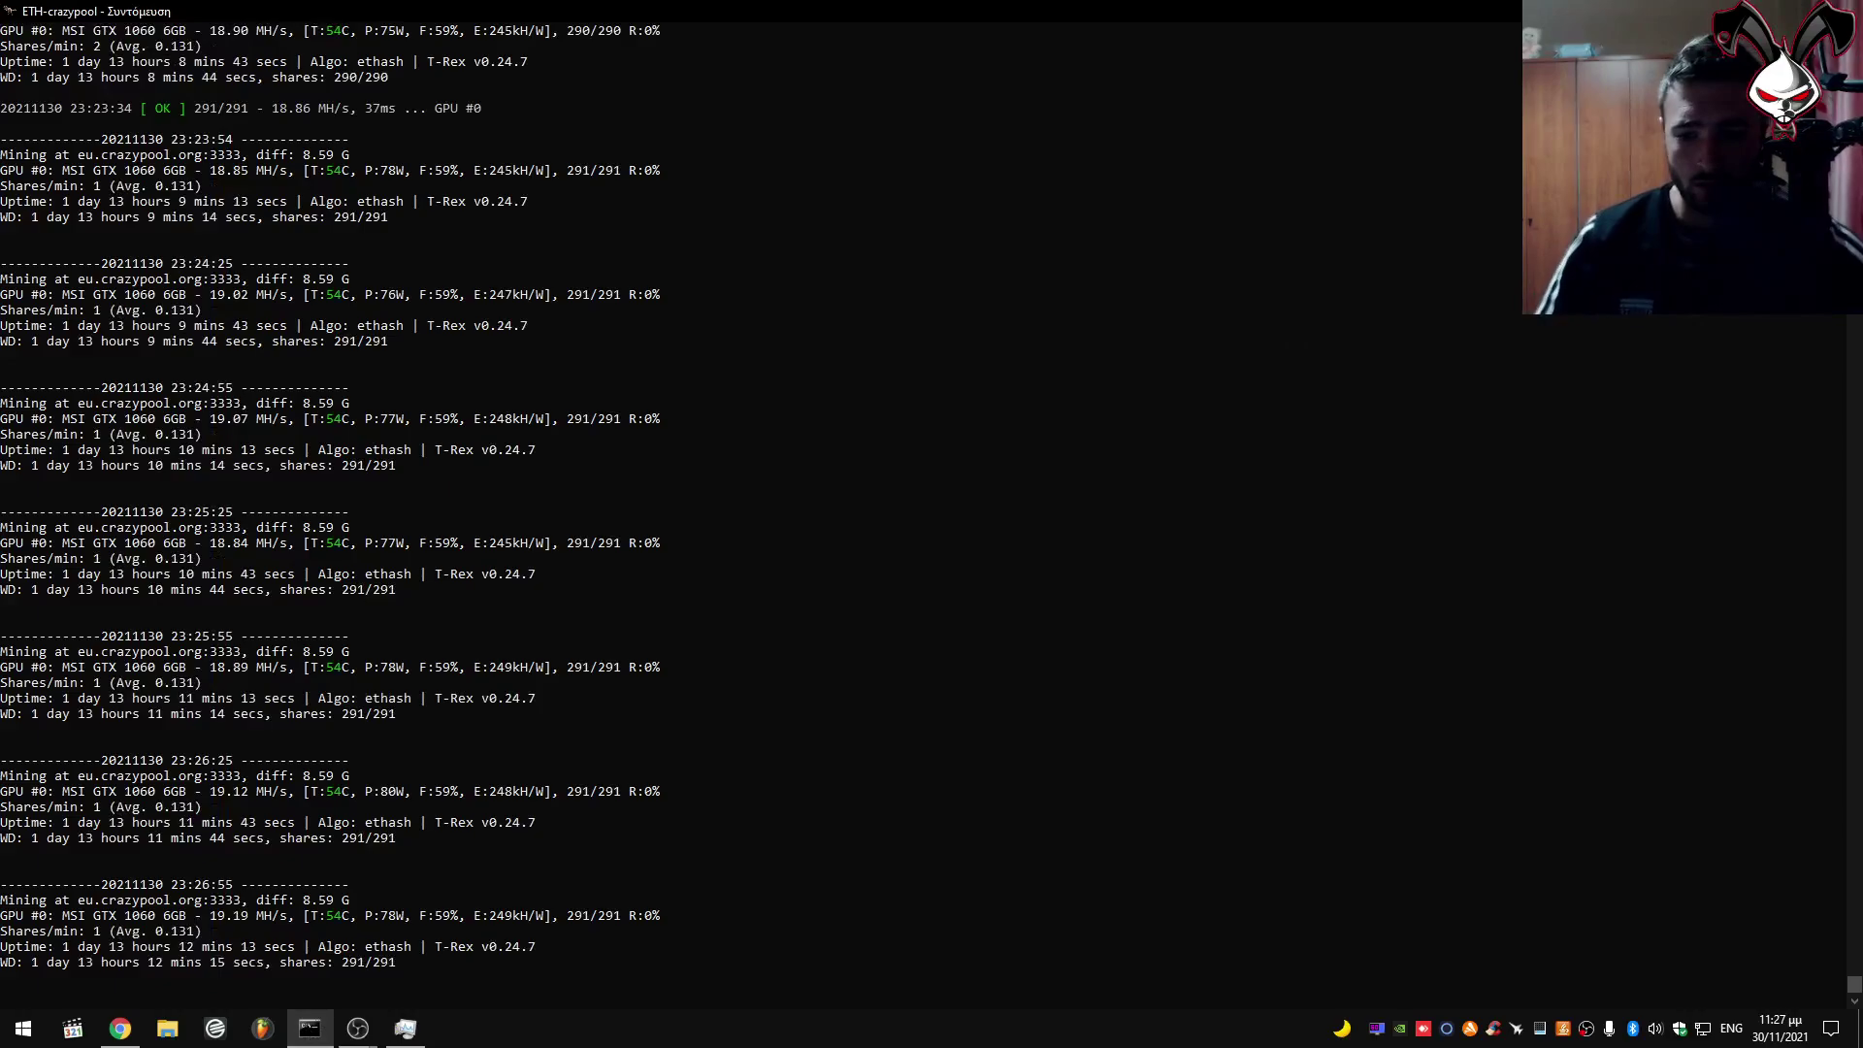
key("alt+Tab")
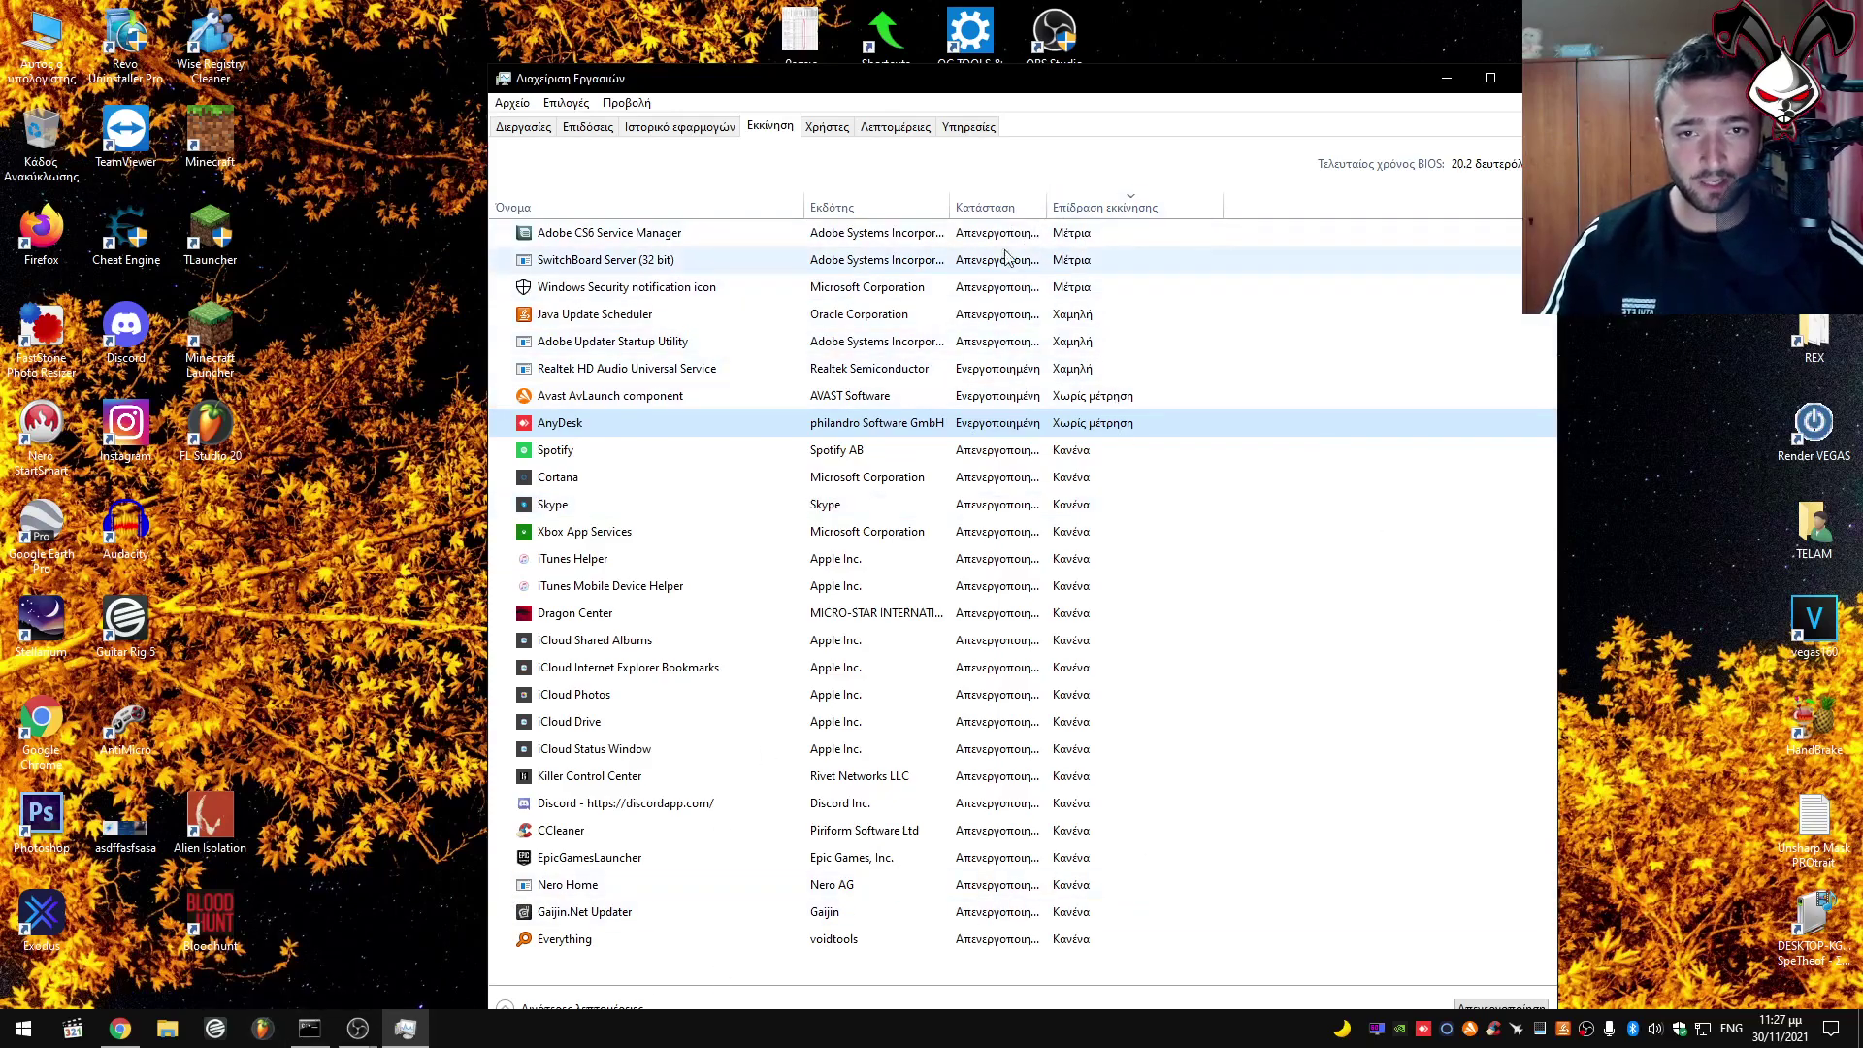
Sort the startup entries by status and look over the enabled ones down to AnyDesk.
left_click(992, 209)
key("Up")
key("Up")
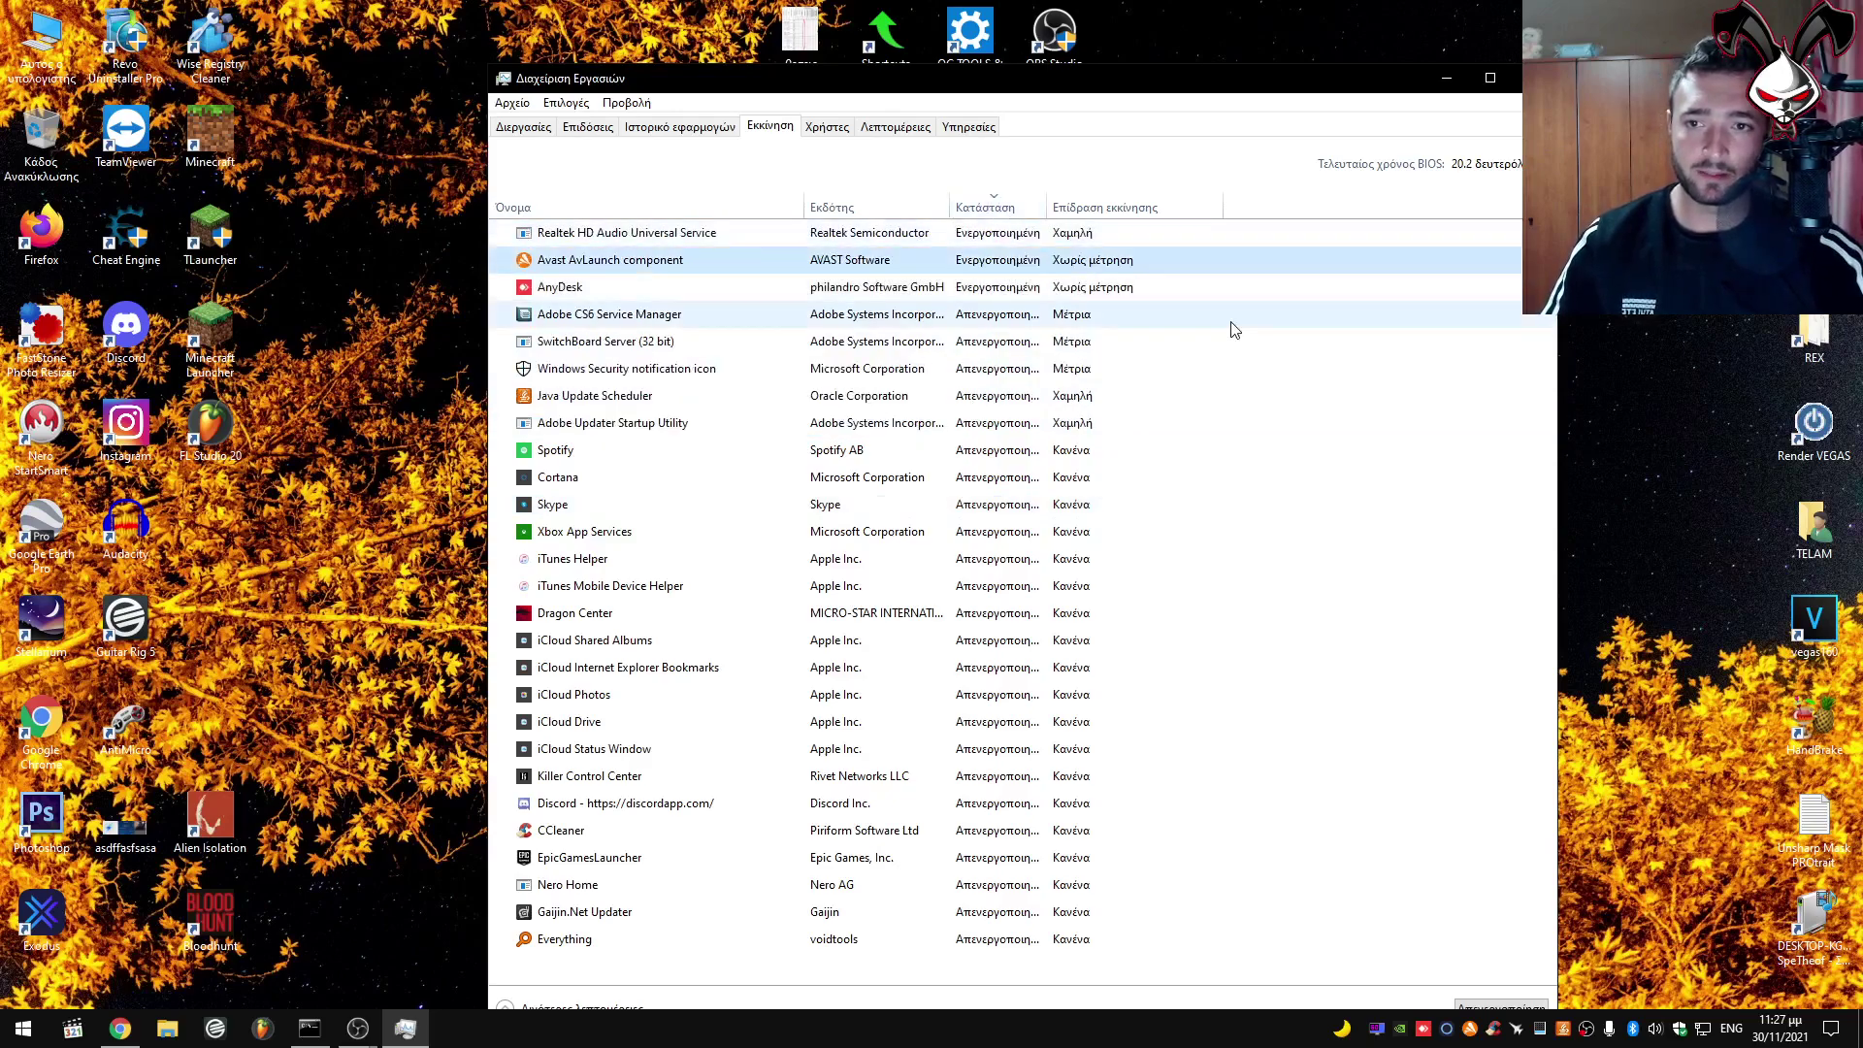
key("Down")
key("Down")
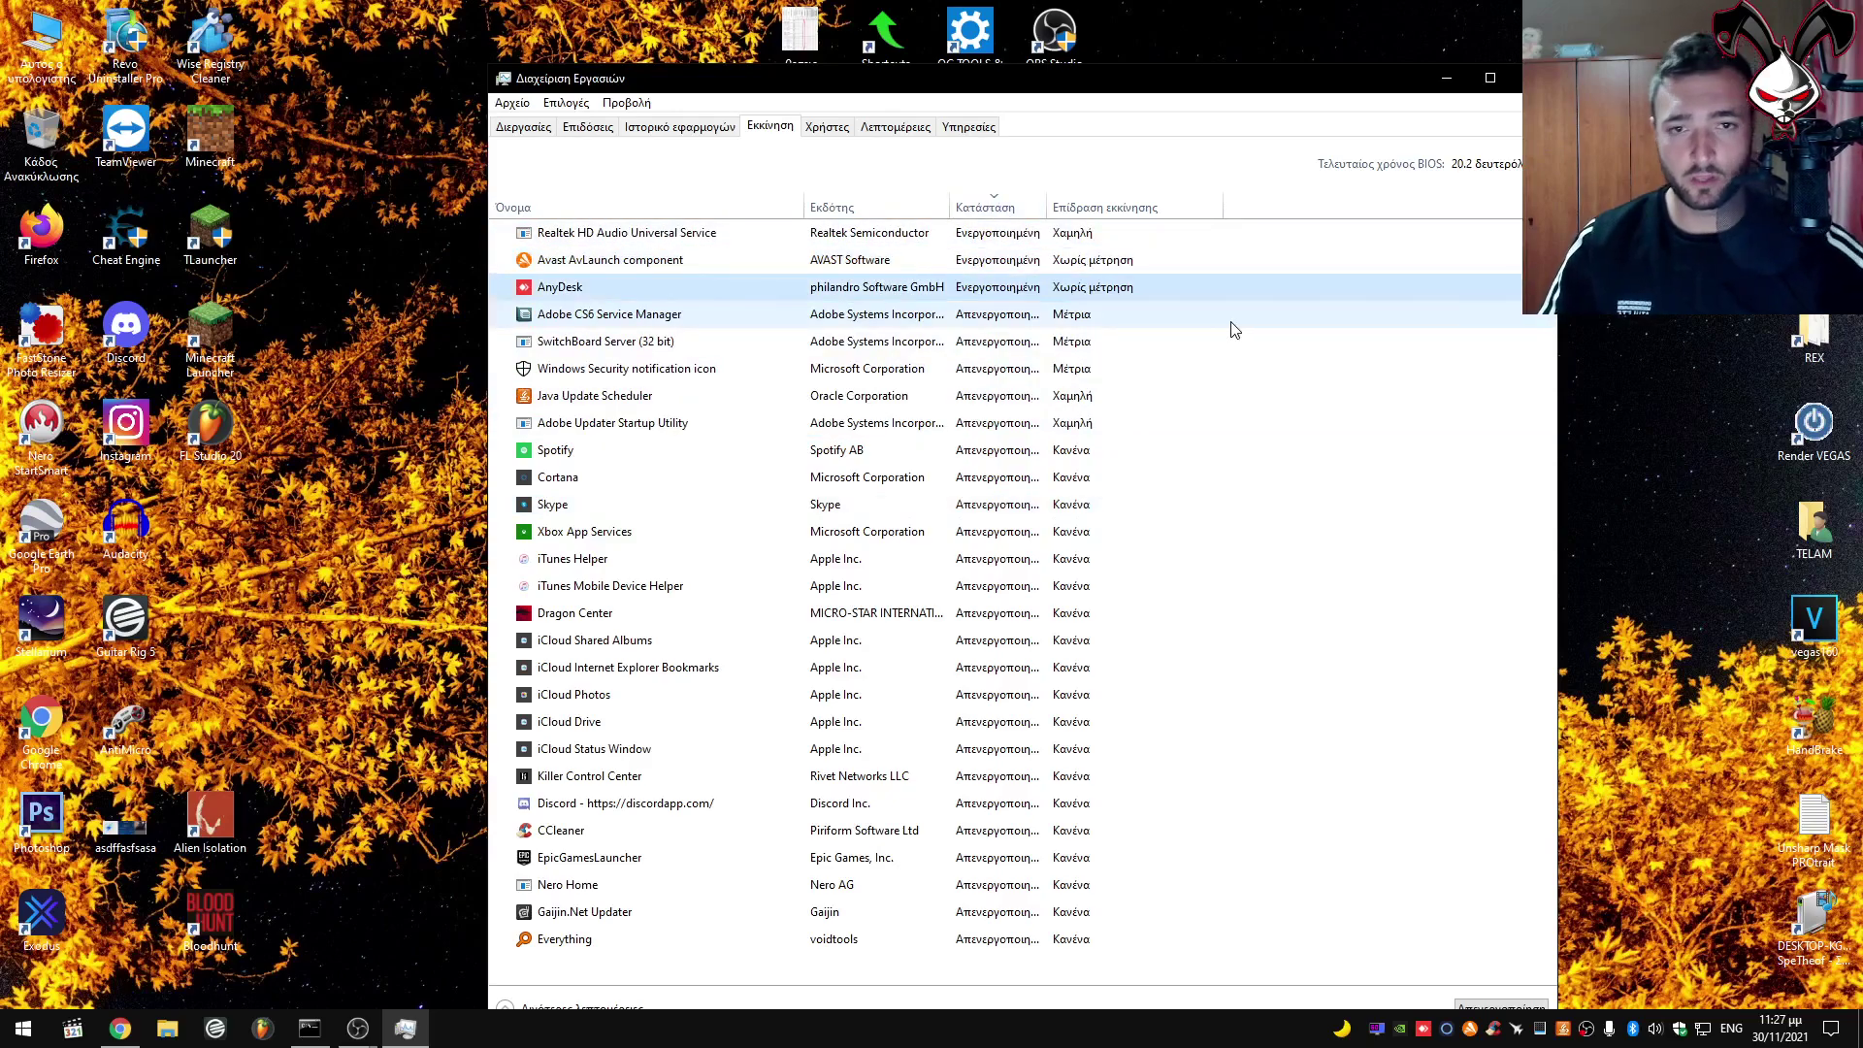
Go through the disabled startup entries down to Everything and back up to Dragon Center.
key("Down")
key("Down")
key("Down")
key("Down")
key("Down")
key("Down")
key("Down")
key("Down")
key("Down")
key("Down")
key("Down")
key("Down")
key("Down")
key("Down")
key("Down")
key("Down")
key("Down")
key("Down")
key("Down")
key("Down")
key("Down")
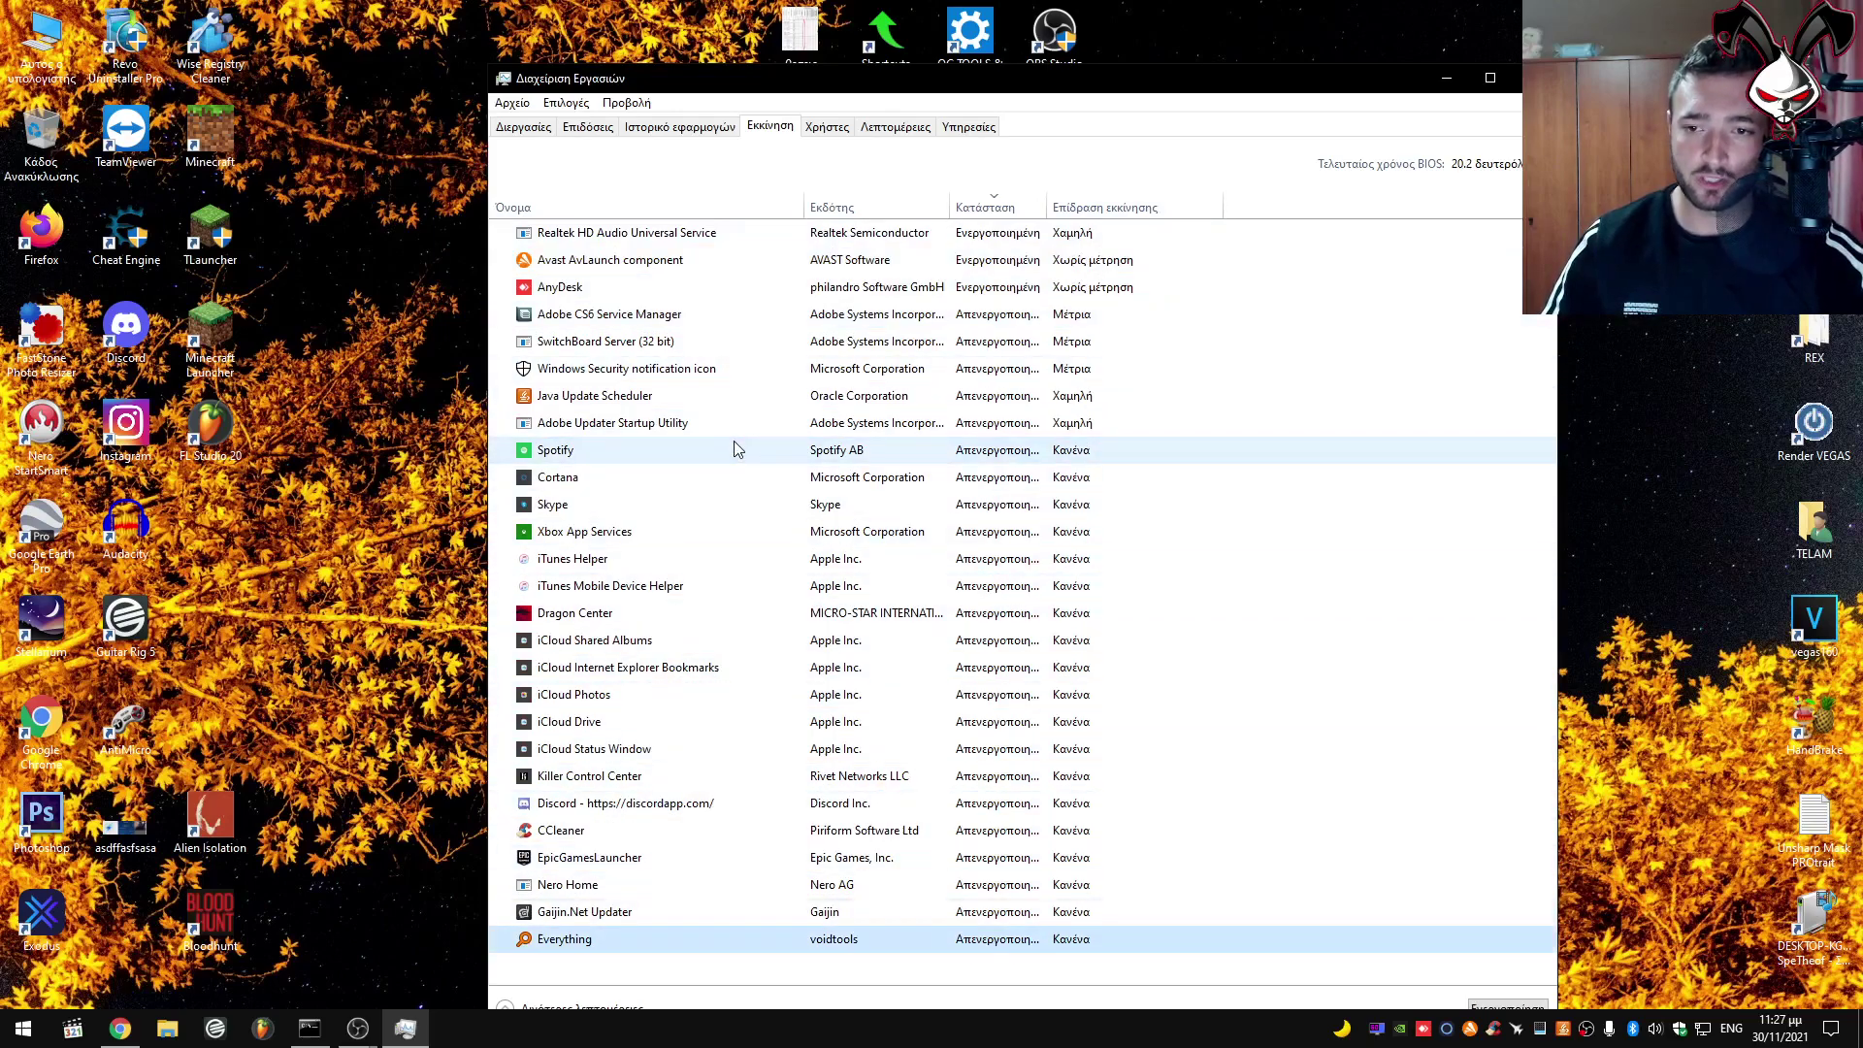
key("Up")
key("Up")
key("Up")
key("Up")
key("Up")
key("Up")
key("Up")
key("Up")
key("Up")
key("Up")
key("Up")
key("Up")
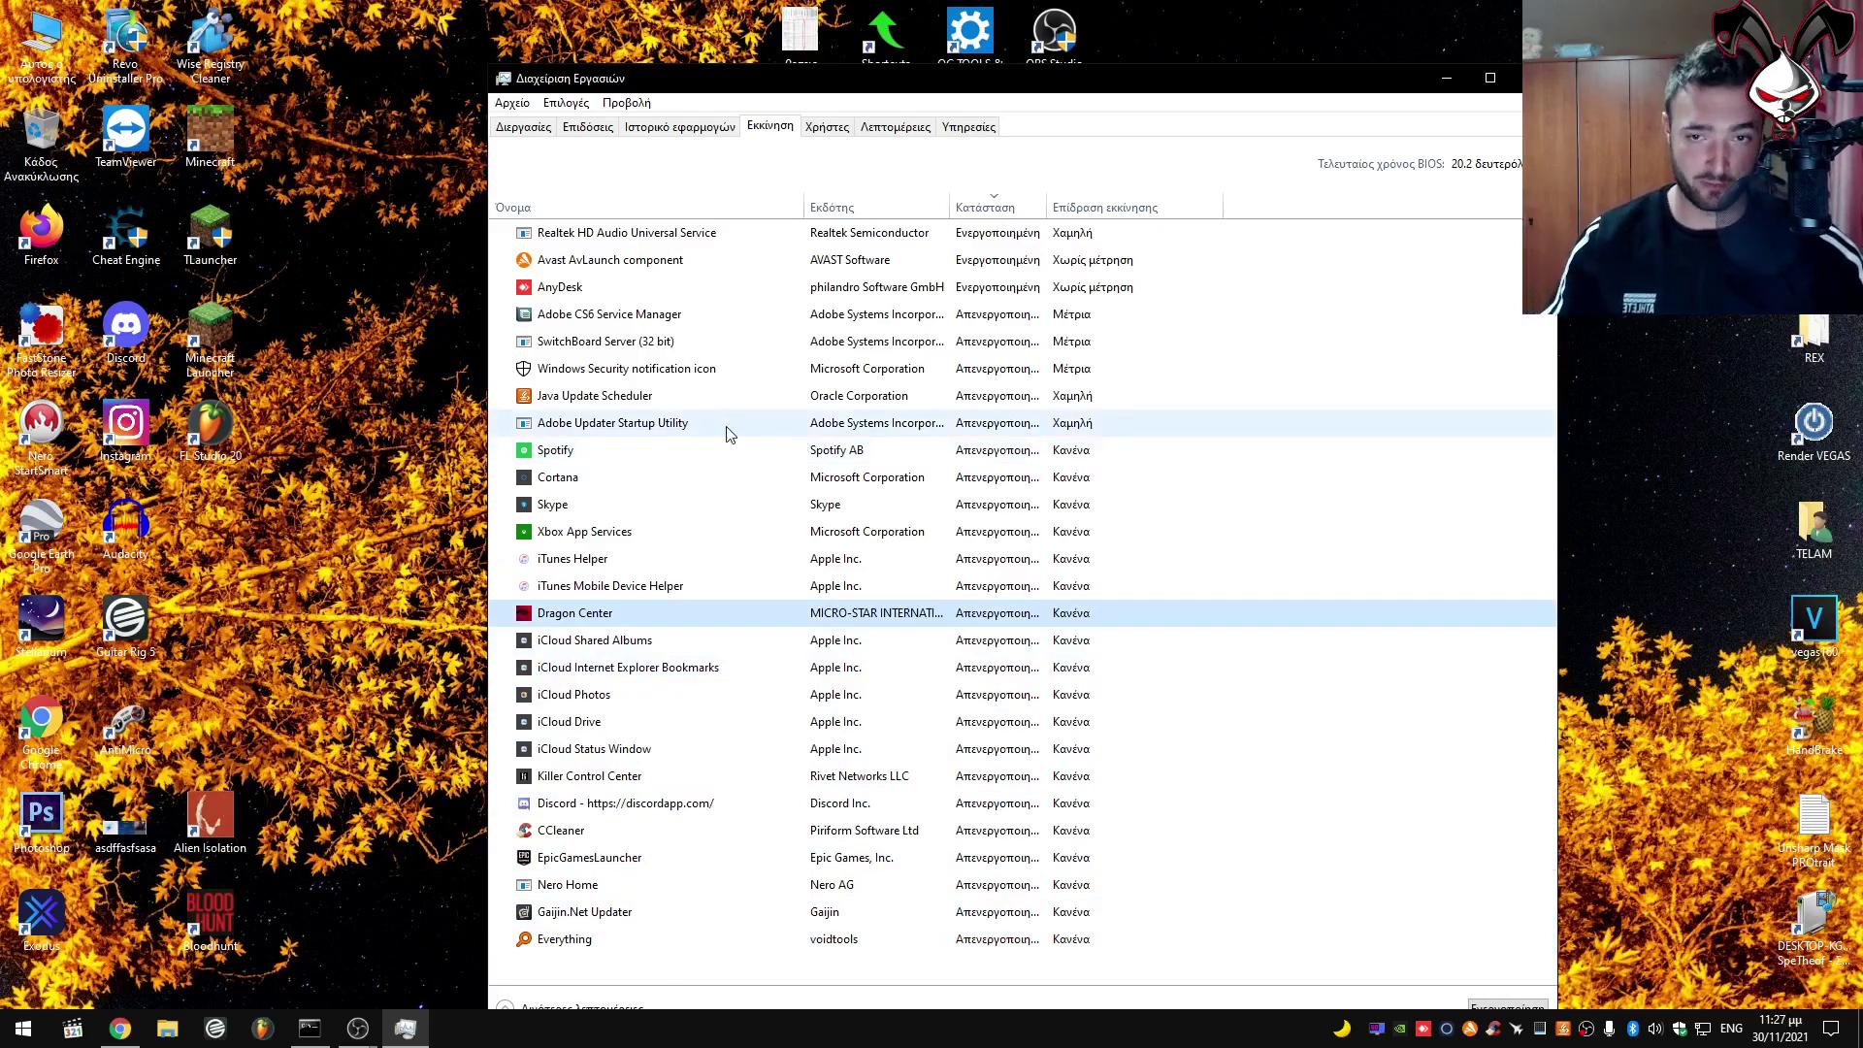
Check the per-user resource usage and close Task Manager.
left_click(830, 128)
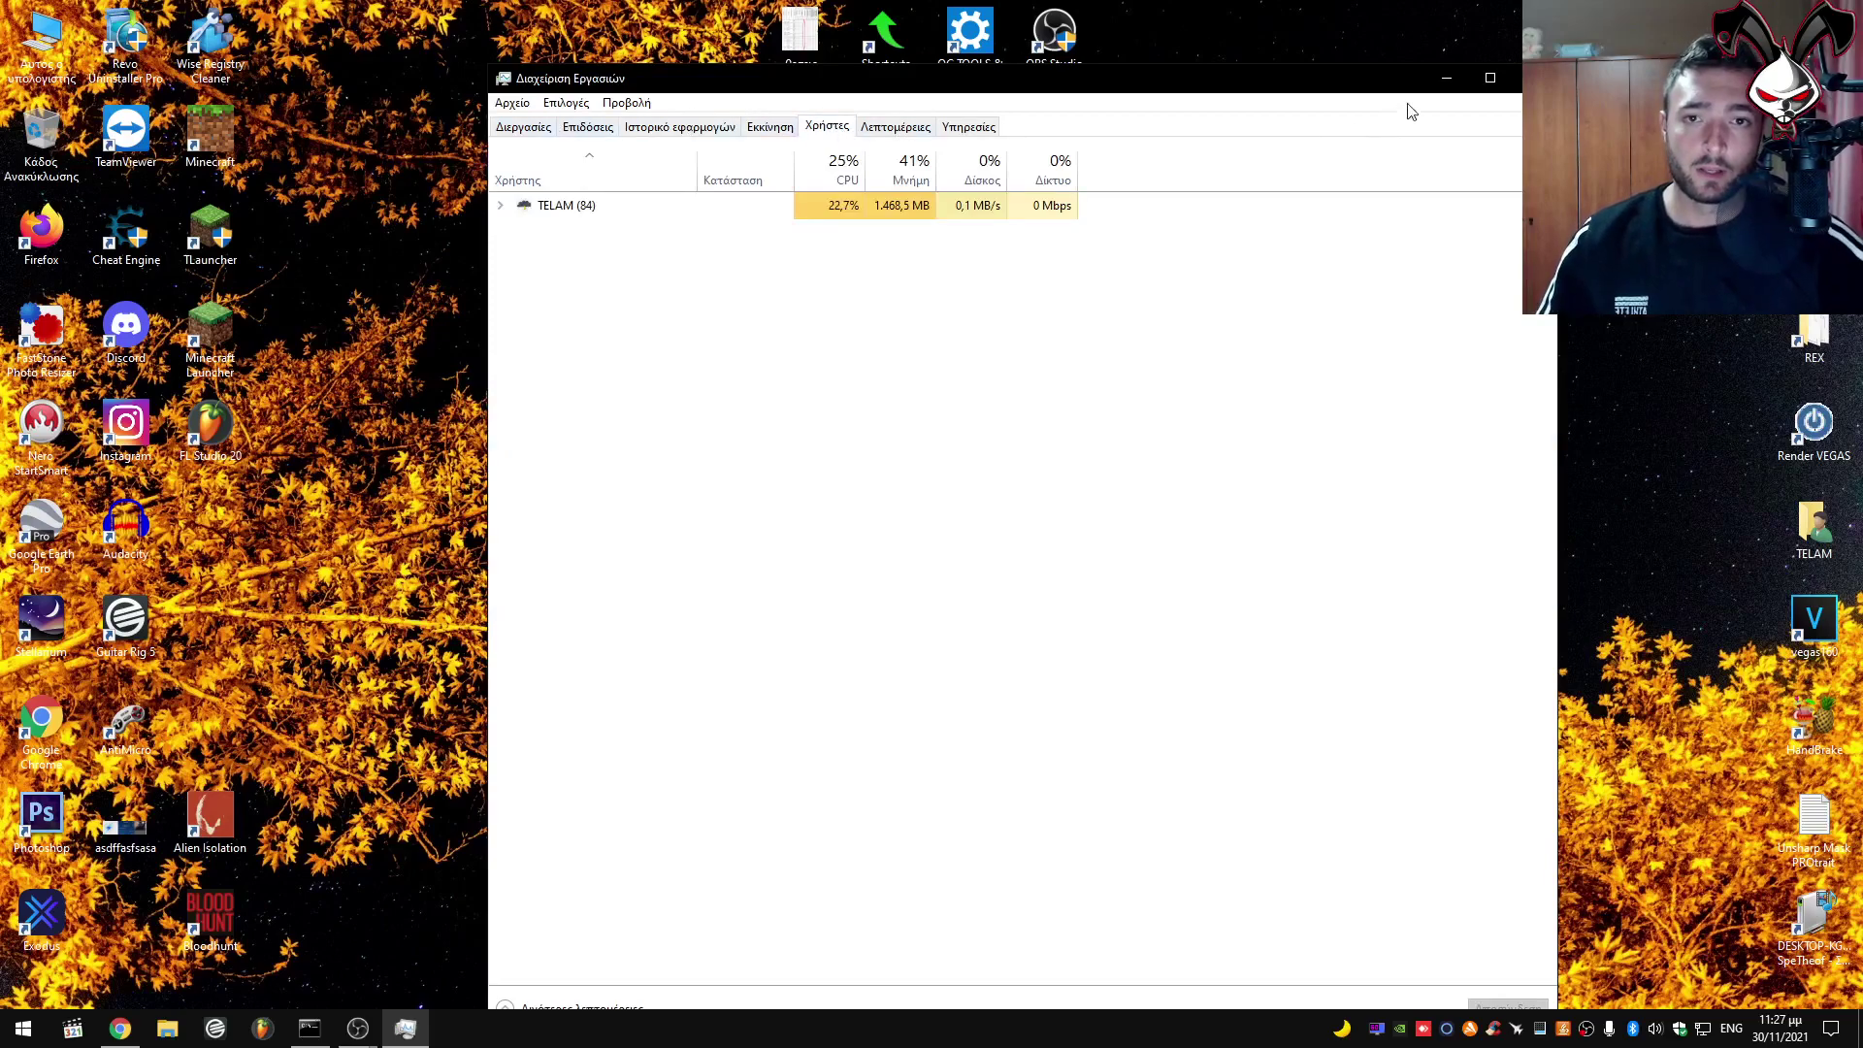
key("alt+F4")
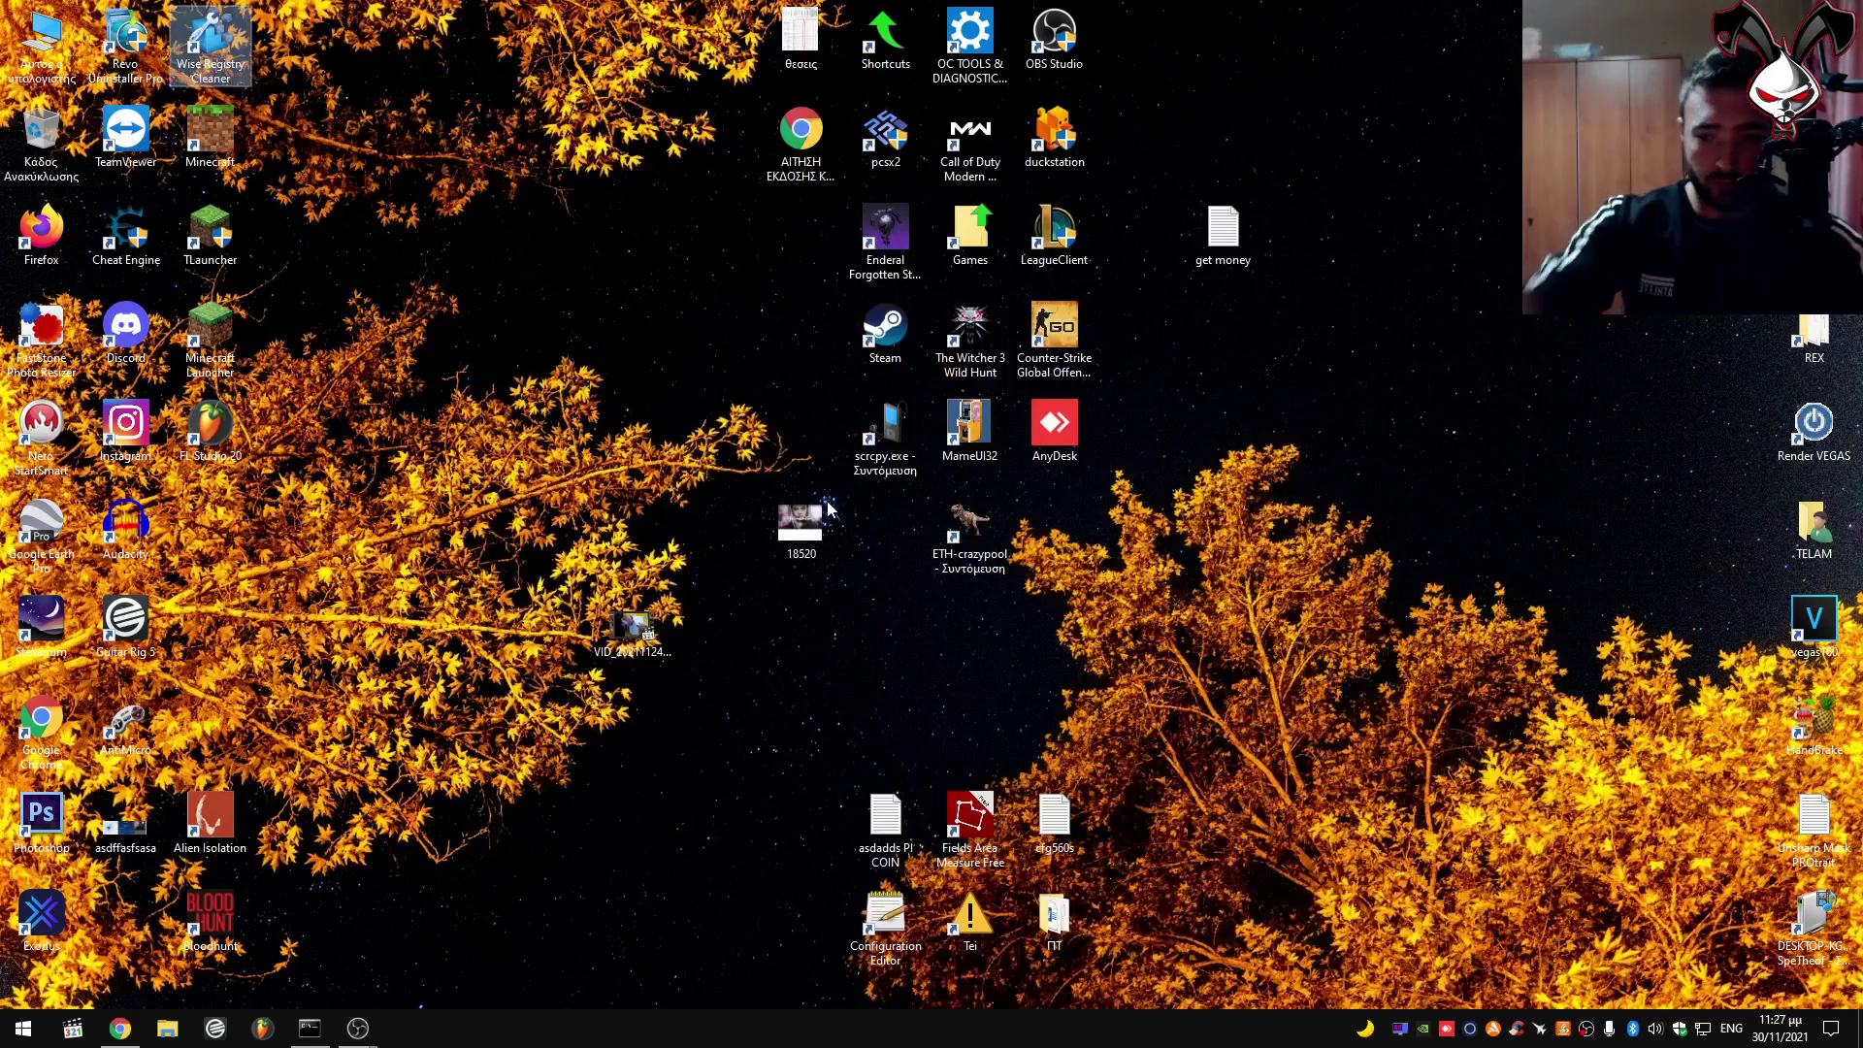